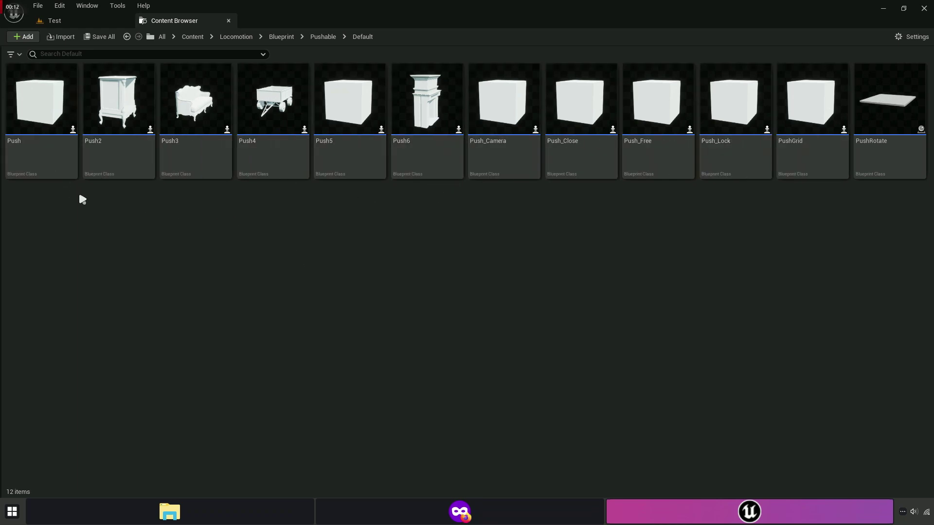
# Place the Push blueprint from the Default folder in the Test level and play-test grabbing and pushing its cube.
pyautogui.moveTo(36, 112); pyautogui.dragTo(43, 38)
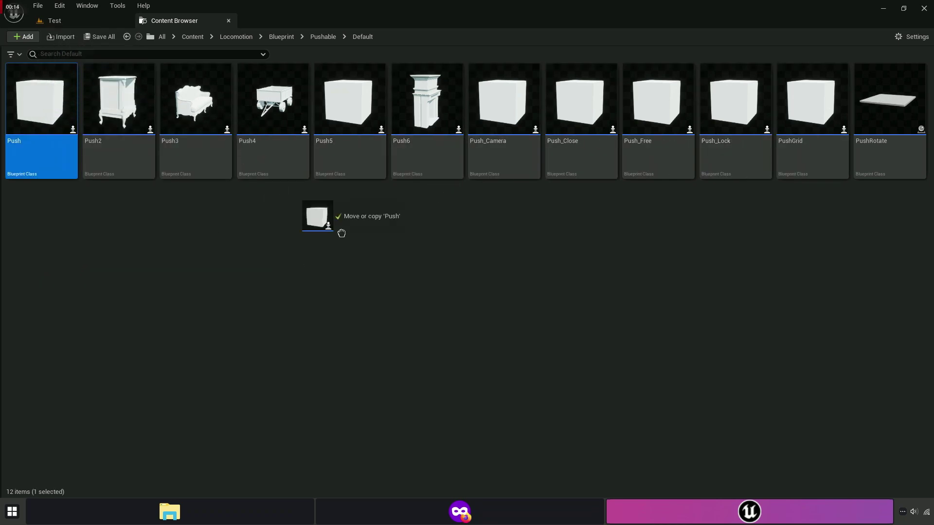
pyautogui.moveTo(54, 72); pyautogui.dragTo(285, 306)
pyautogui.click(216, 38)
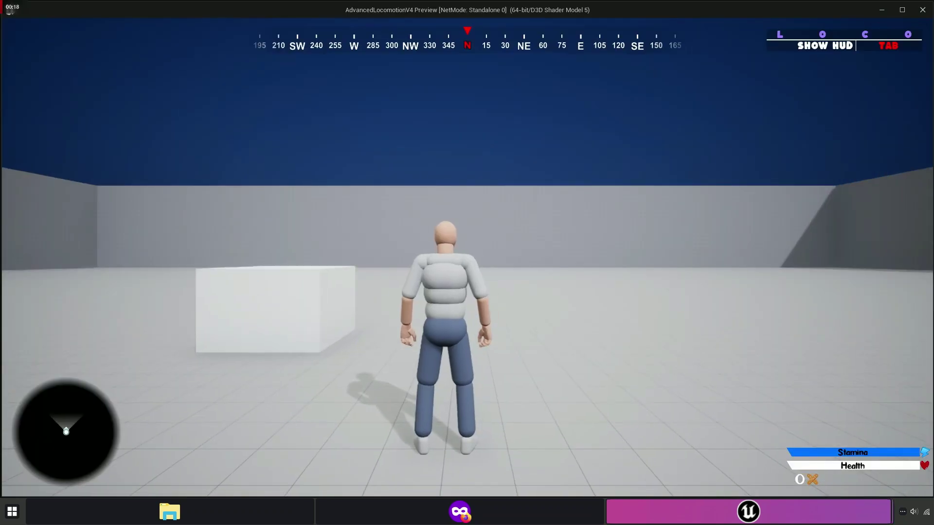
pyautogui.press('w')
pyautogui.press('w')
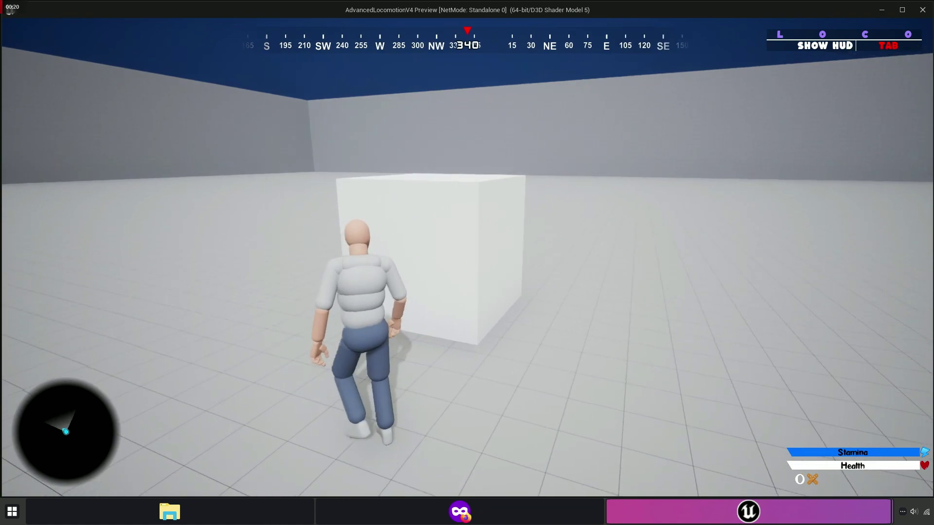
pyautogui.press('e')
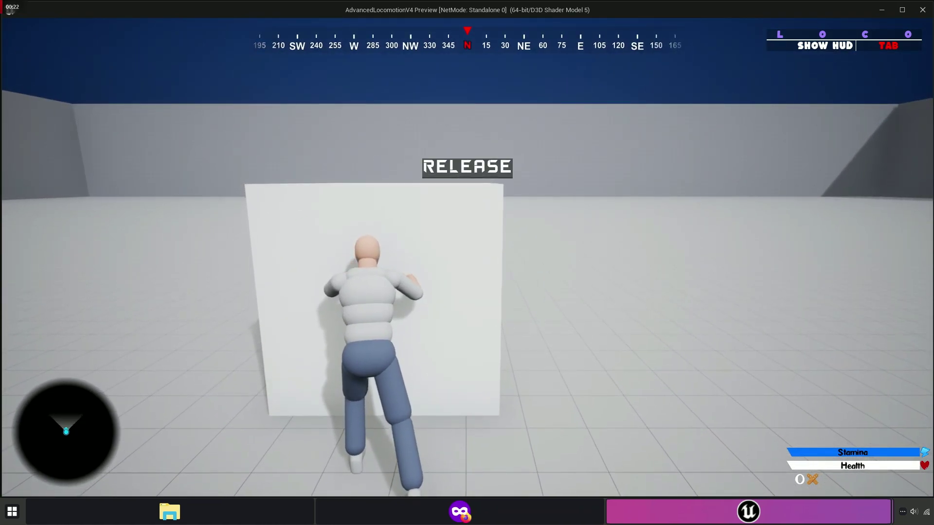
pyautogui.press('a')
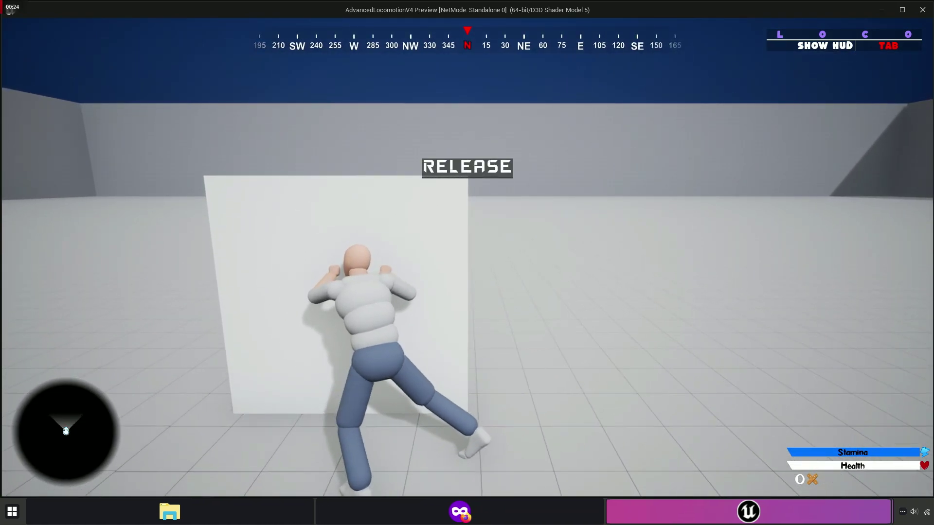
pyautogui.press('w')
pyautogui.press('a')
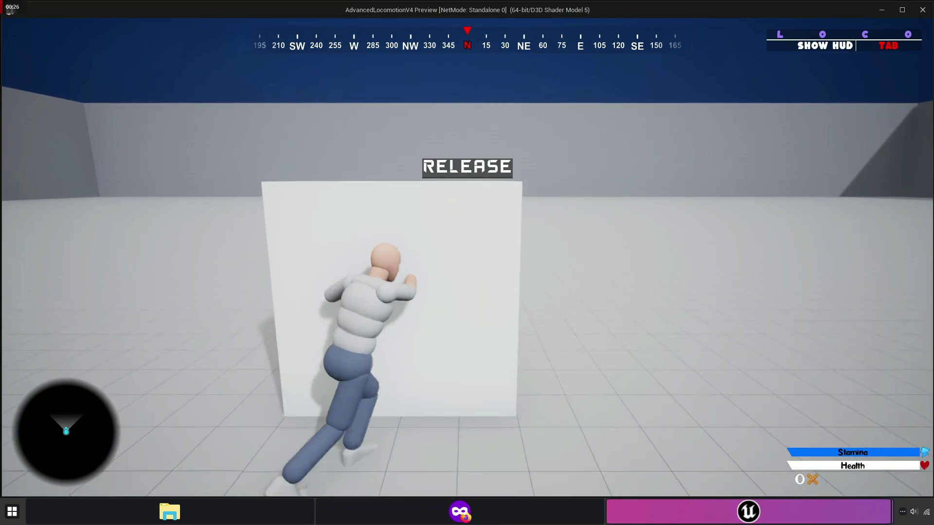
pyautogui.press('Escape')
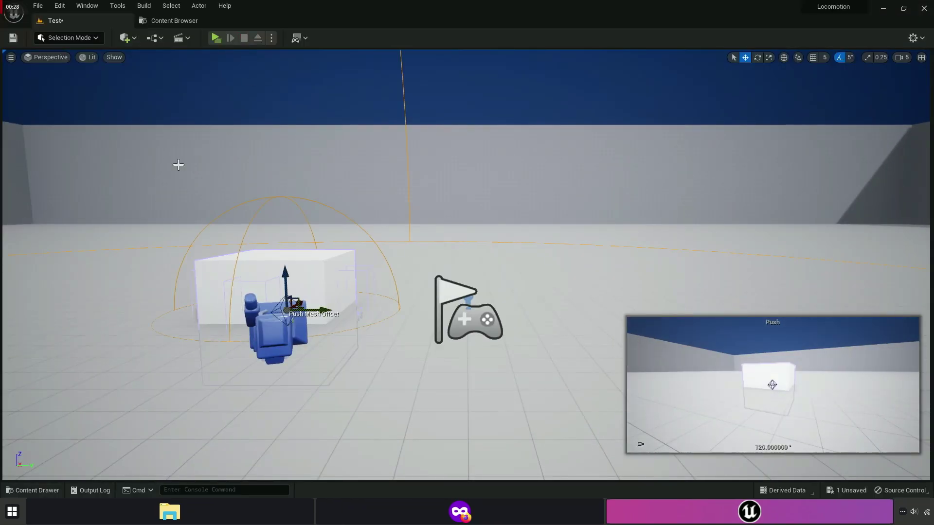
# Remove the Push cube from the Test level and return to the project's assets.
pyautogui.click(172, 20)
pyautogui.click(121, 20)
pyautogui.click(173, 21)
# Create a child Blueprint class of PushBase named TEST in the Pushable folder and place it in the Test level.
pyautogui.click(317, 39)
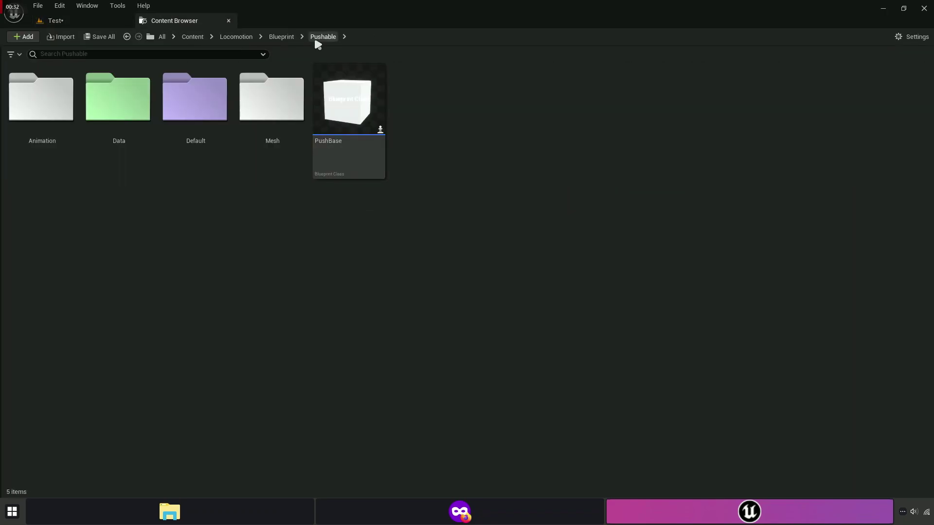
pyautogui.click(340, 166)
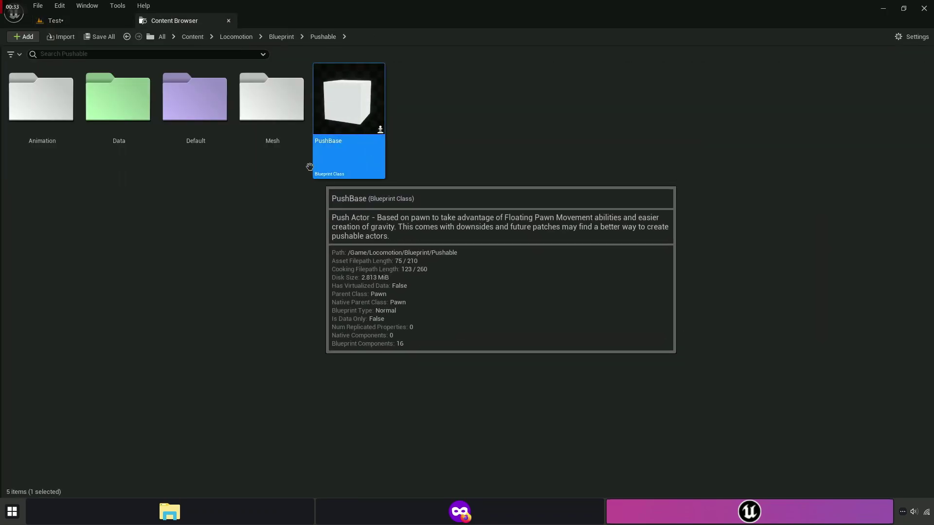
pyautogui.rightClick(340, 133)
pyautogui.click(433, 152)
pyautogui.write('TEST')
pyautogui.press('Return')
pyautogui.moveTo(424, 100); pyautogui.dragTo(302, 309)
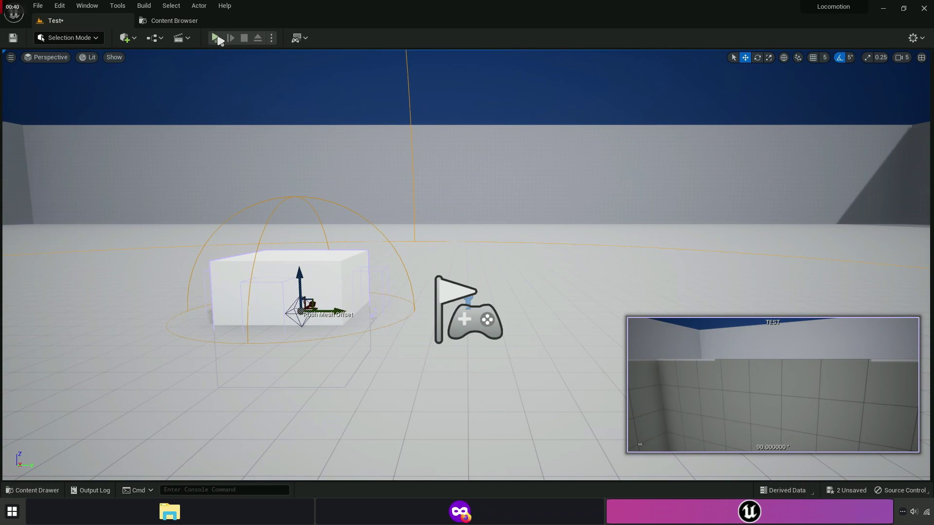
# Play-test the level by walking to the TEST cube, grabbing it and pushing it forward.
pyautogui.click(216, 38)
pyautogui.press('w')
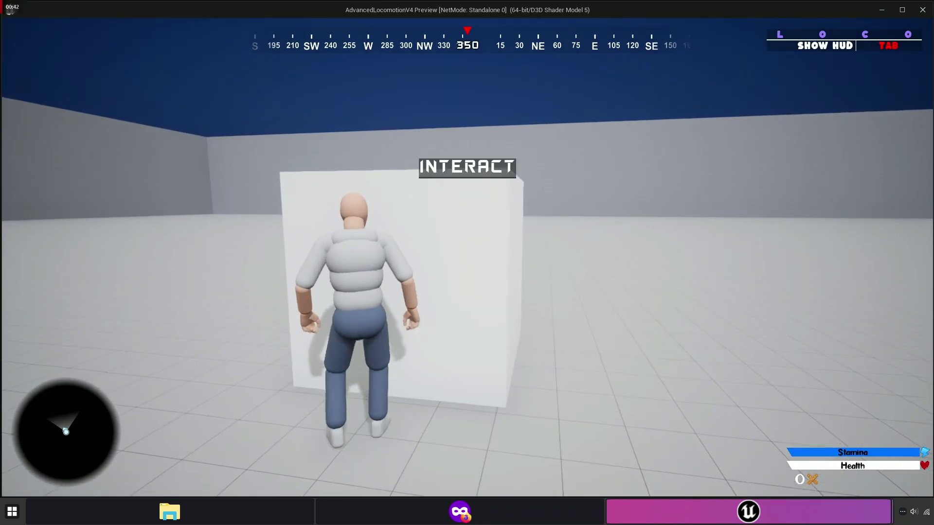
pyautogui.press('e')
pyautogui.press('w')
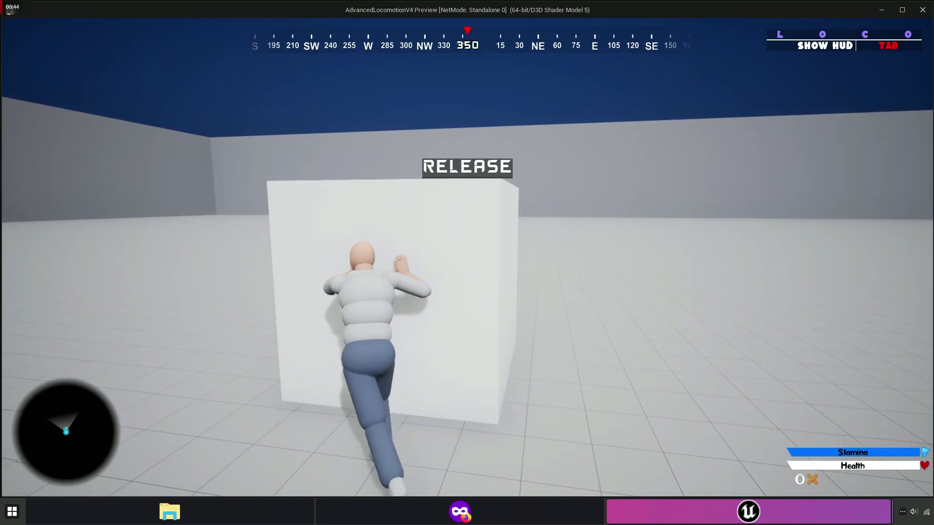
pyautogui.press('Escape')
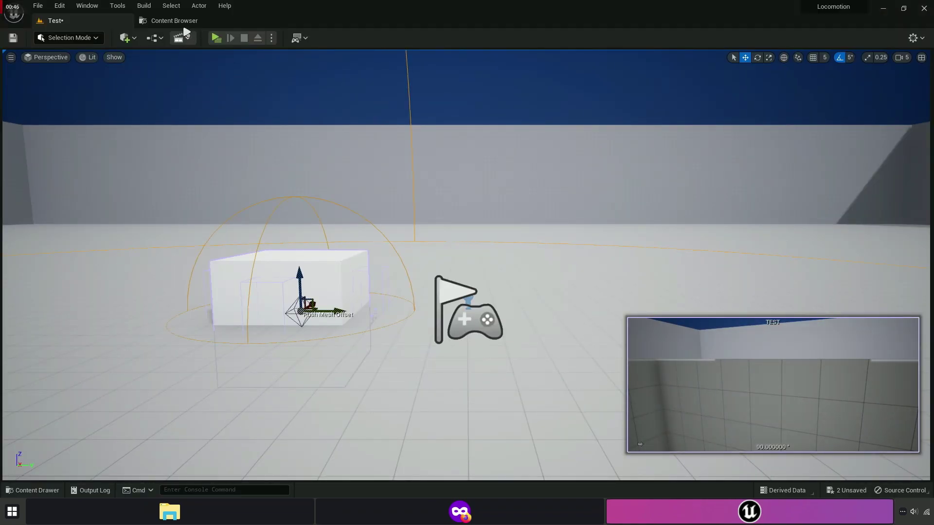
# Open the TEST blueprint docked in the main window, keep only its Viewport open, and zoom out to show the whole cube.
pyautogui.click(179, 21)
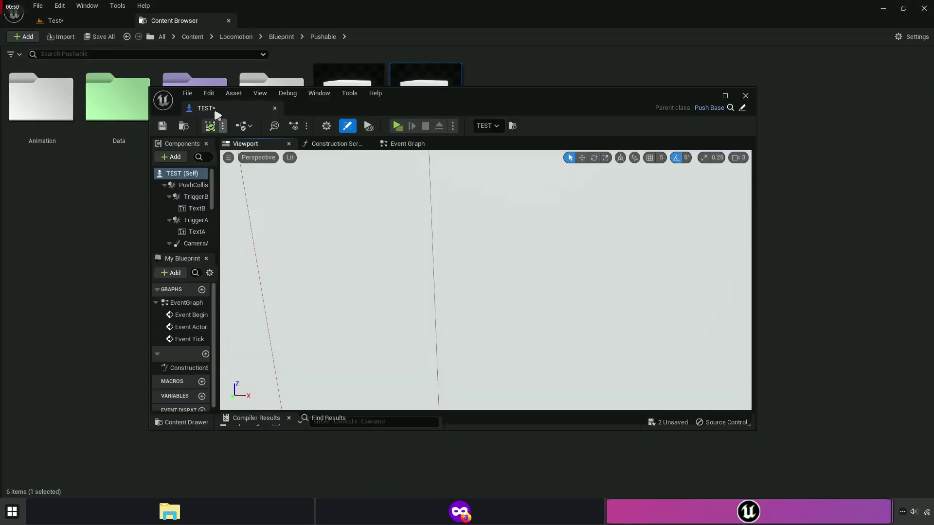
pyautogui.moveTo(216, 105); pyautogui.dragTo(286, 27)
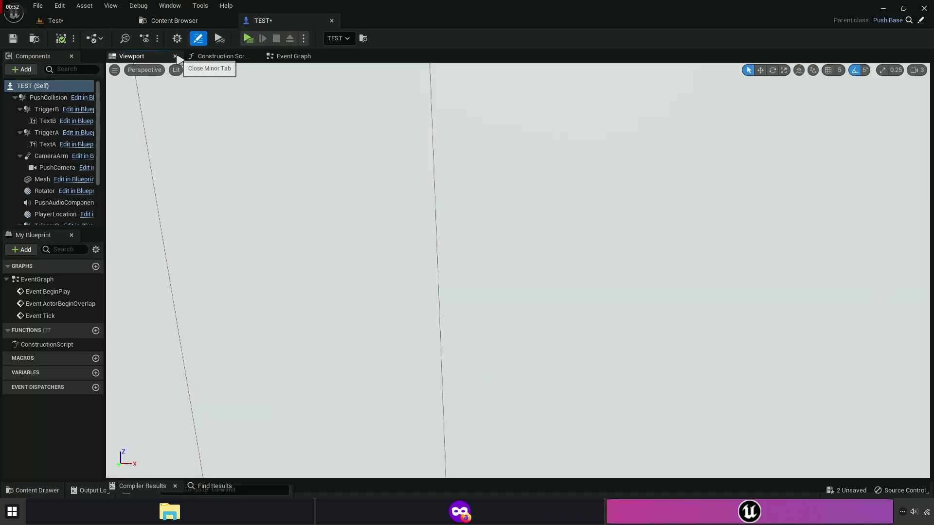
pyautogui.click(176, 56)
pyautogui.click(177, 56)
pyautogui.click(176, 56)
pyautogui.doubleClick(47, 89)
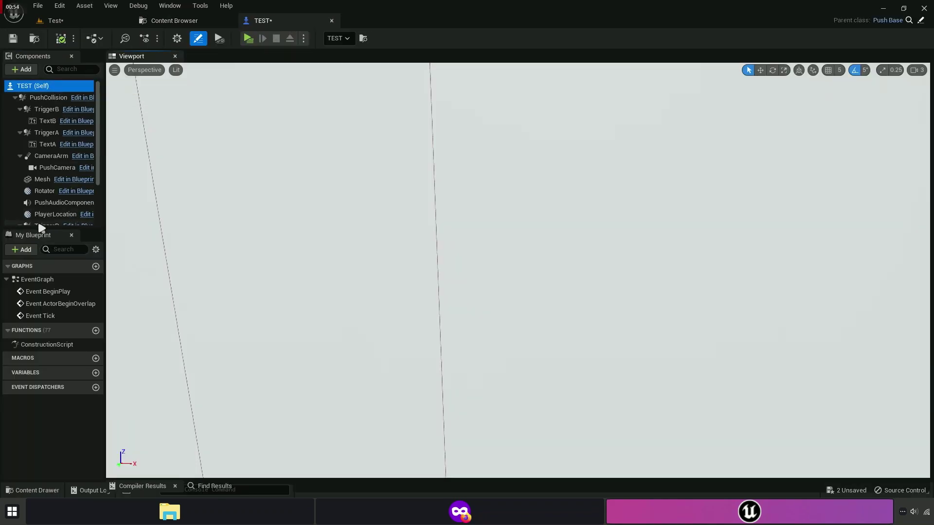
pyautogui.moveTo(39, 250); pyautogui.dragTo(60, 235)
pyautogui.scroll(-8, 257, 194)
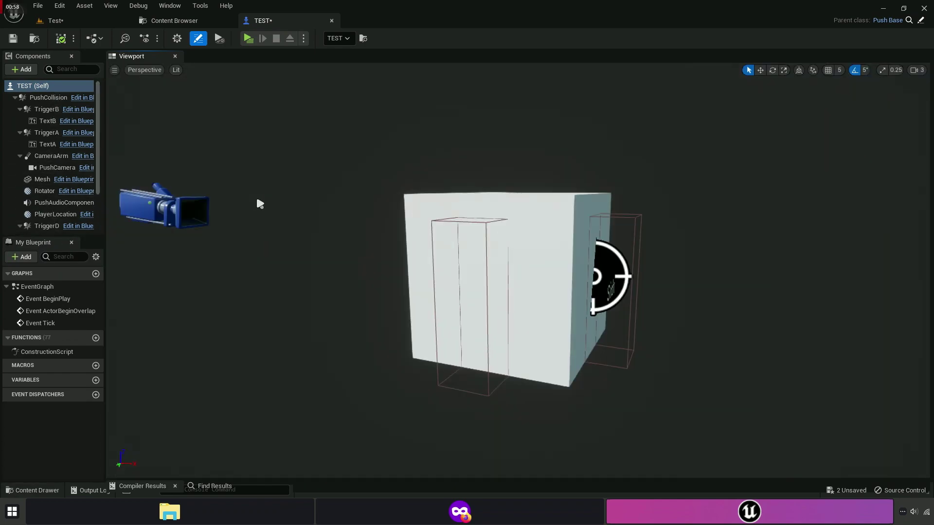
# Widen the TEST blueprint's details area, filter its properties for "direction" and turn off Single Direction.
pyautogui.moveTo(931, 178); pyautogui.dragTo(448, 166)
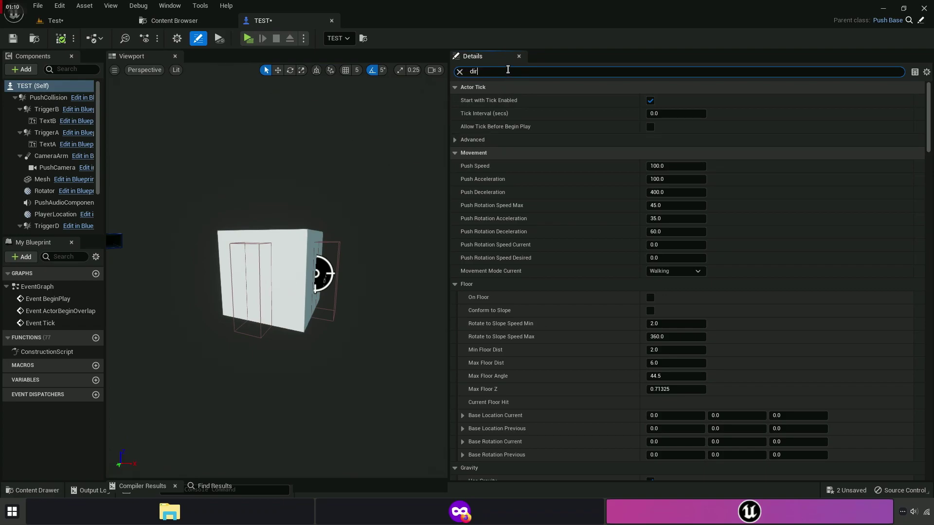
pyautogui.write('ection')
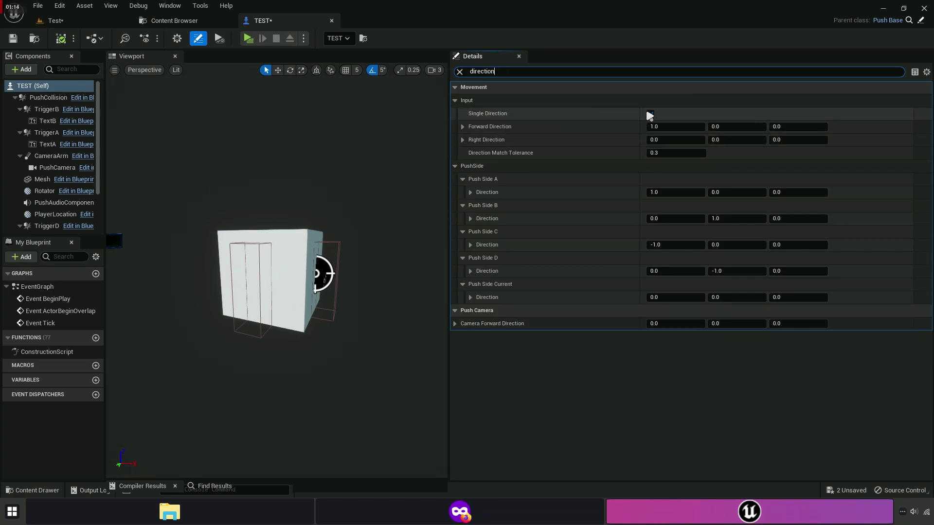
# Play-test the Test level by grabbing the TEST cube and moving it sideways in both directions.
pyautogui.click(55, 20)
pyautogui.click(217, 38)
pyautogui.press('w')
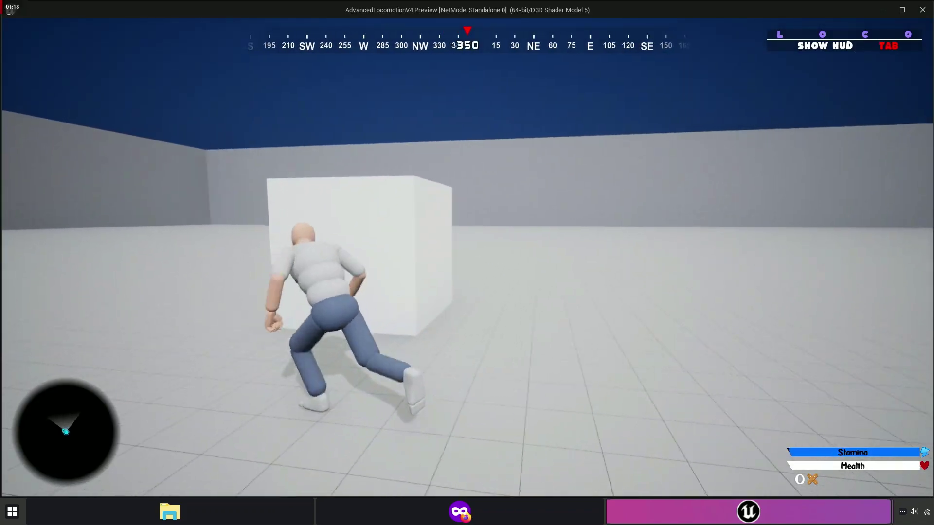
pyautogui.press('e')
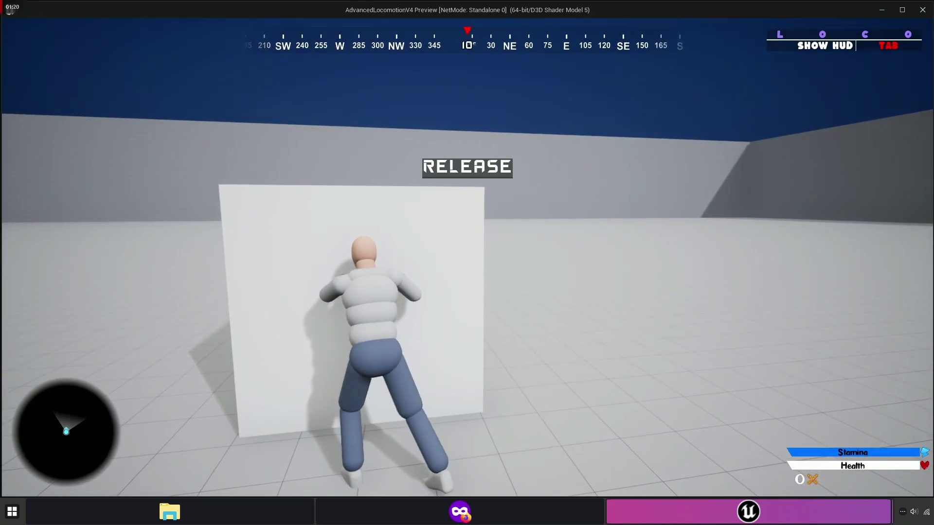
pyautogui.press('a')
pyautogui.press('d')
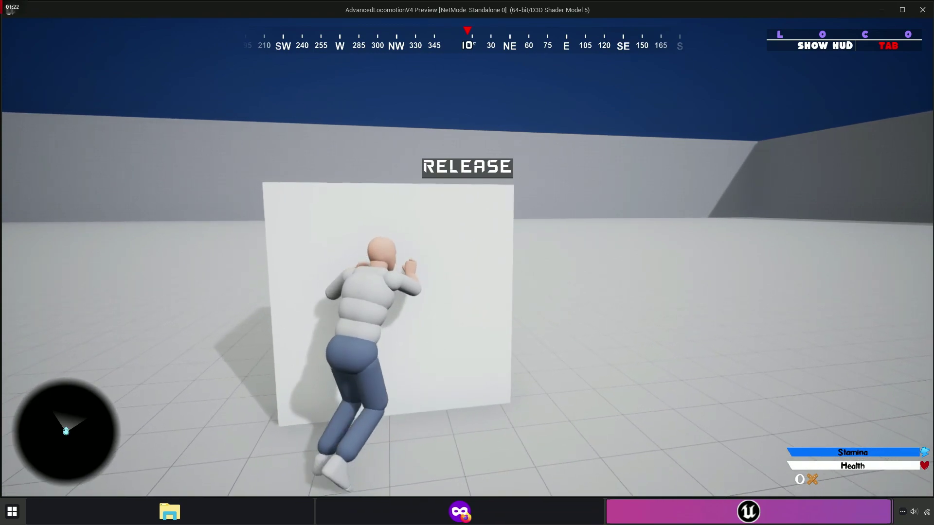
pyautogui.press('a')
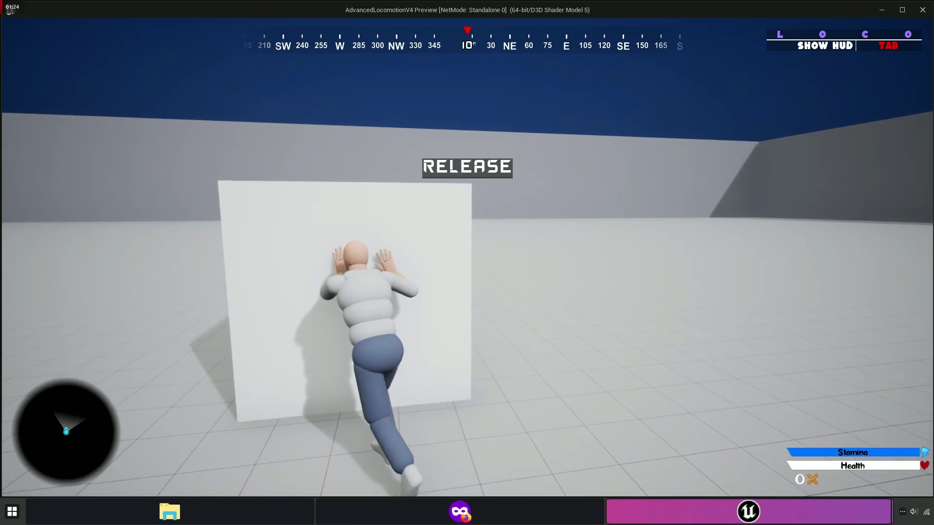
pyautogui.press('d')
pyautogui.press('a')
pyautogui.press('Escape')
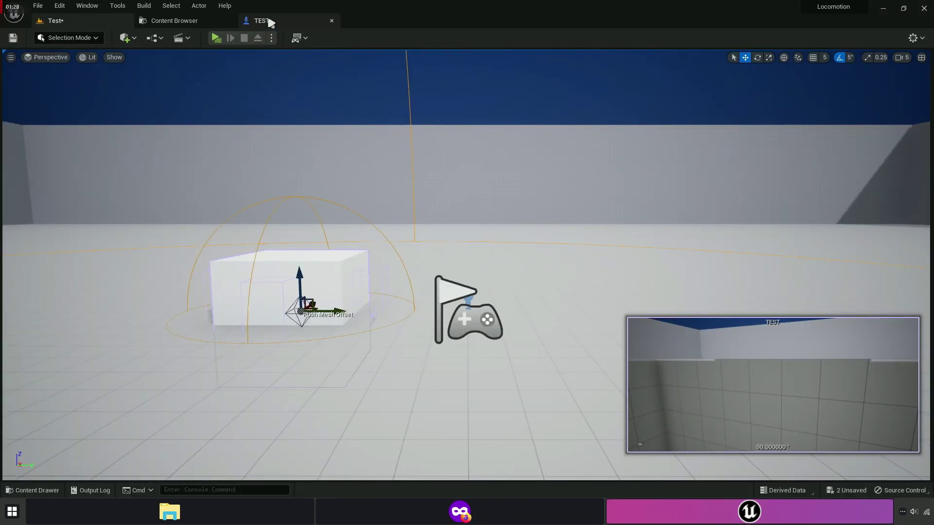
# Clear the property filter of the TEST blueprint and save all modified assets.
pyautogui.click(270, 23)
pyautogui.click(42, 88)
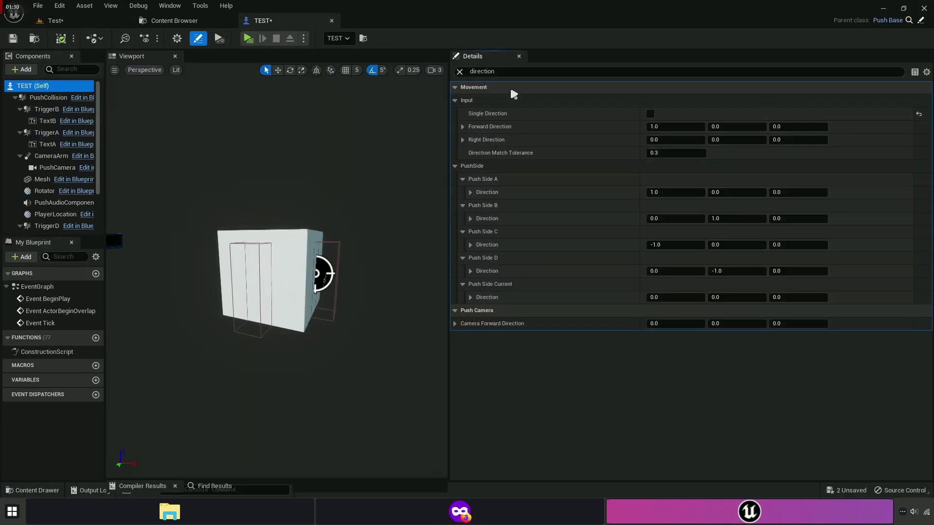
pyautogui.click(458, 73)
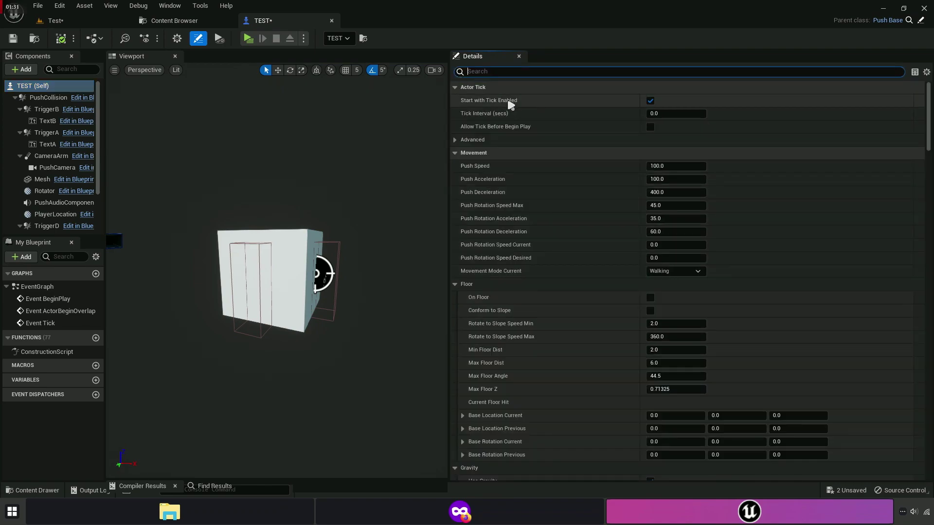
pyautogui.click(162, 22)
pyautogui.click(104, 38)
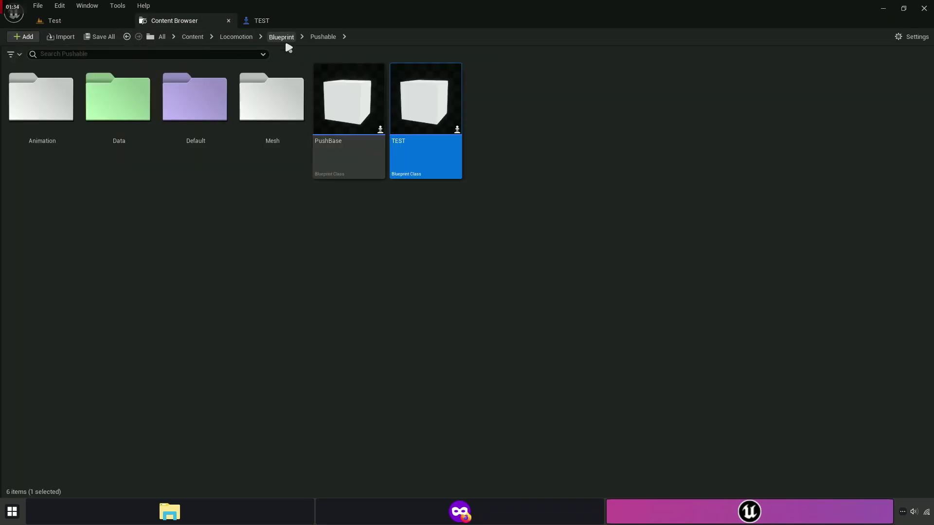
# Open the Base blueprint from the Blueprint folder, close its open graphs and open its PushGraph.
pyautogui.click(283, 37)
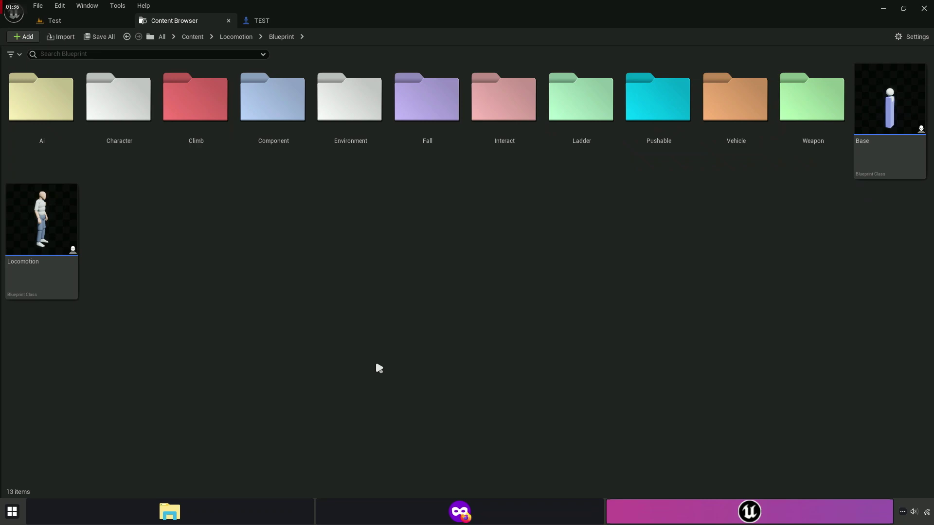
pyautogui.click(879, 154)
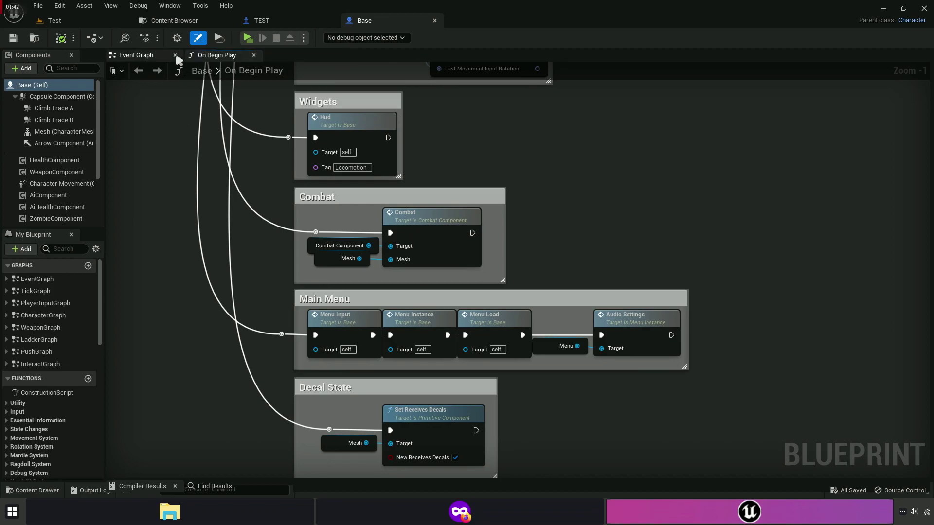
pyautogui.click(175, 55)
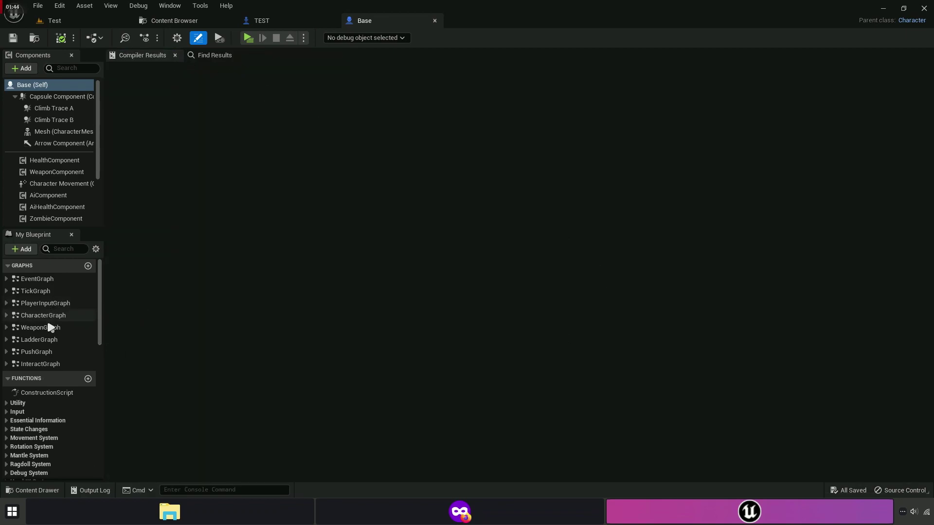
pyautogui.doubleClick(34, 352)
# Place an InputAction Interact event just outside the Interact comment box, next to the Num 5 event.
pyautogui.scroll(3, 230, 364)
pyautogui.moveTo(239, 361); pyautogui.dragTo(227, 386, button='right')
pyautogui.scroll(5, 275, 256)
pyautogui.click(399, 240)
pyautogui.moveTo(565, 299); pyautogui.dragTo(558, 236, button='right')
pyautogui.moveTo(375, 292); pyautogui.dragTo(463, 253, button='right')
pyautogui.moveTo(397, 141); pyautogui.dragTo(227, 312)
# Connect InputAction Interact's Pressed output to Mantle Holster and its Released output to the Num 5 reroute node, and compile the Base blueprint.
pyautogui.moveTo(335, 297); pyautogui.dragTo(579, 317)
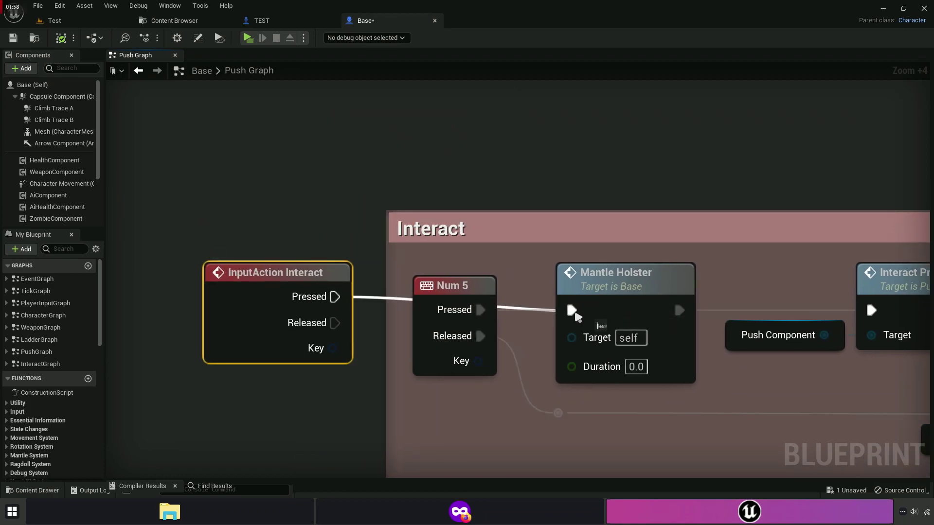
pyautogui.moveTo(357, 325); pyautogui.dragTo(559, 413)
pyautogui.scroll(-1, 448, 400)
pyautogui.moveTo(243, 285); pyautogui.dragTo(235, 298)
pyautogui.click(288, 370)
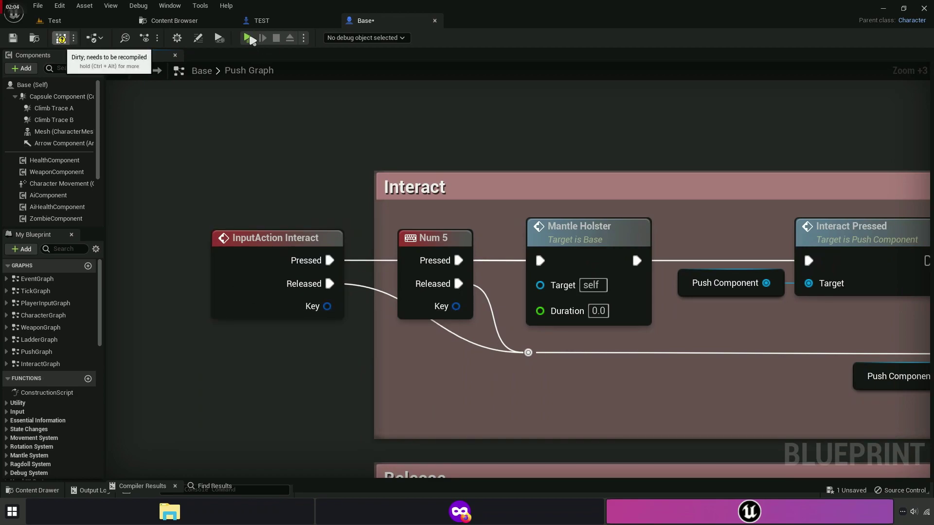
pyautogui.press('F7')
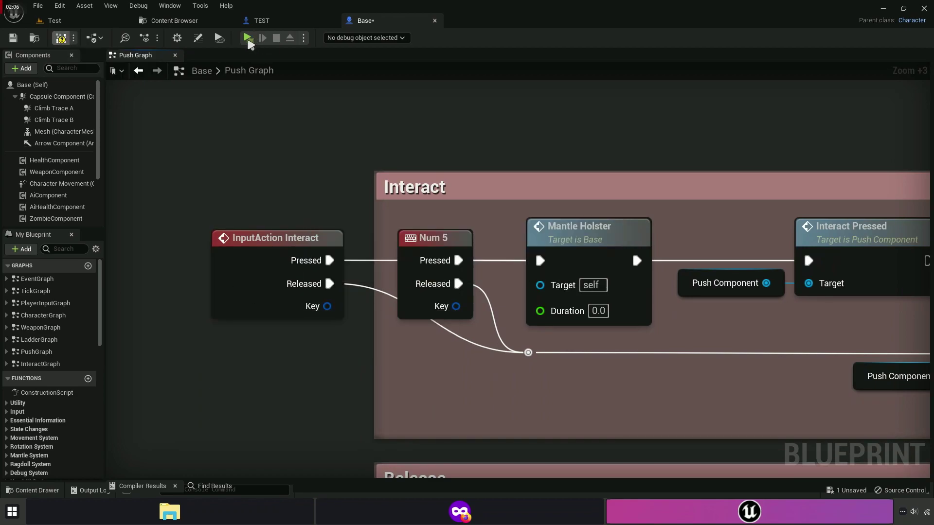
# Play-test the level: walk to the white cube, grab it with the Interact input and push it forward.
pyautogui.click(249, 38)
pyautogui.press('w')
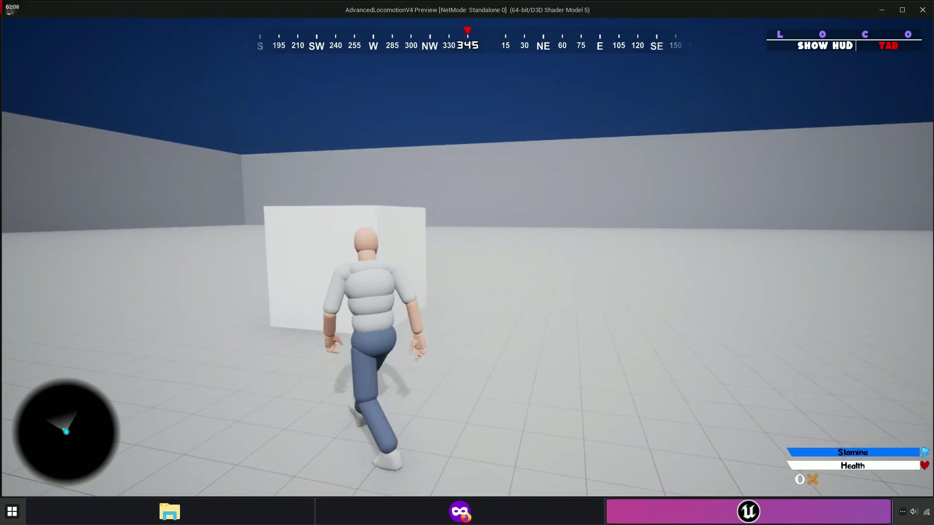
pyautogui.press('e')
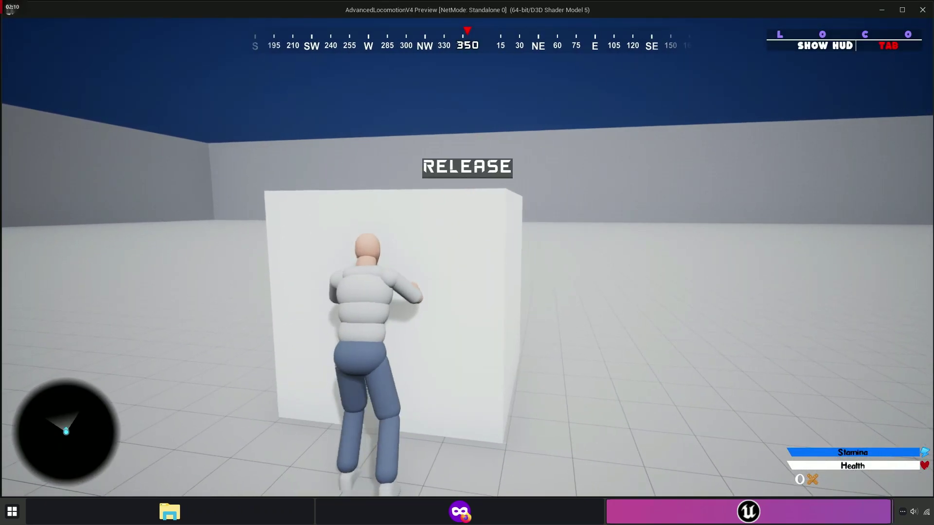
pyautogui.press('w')
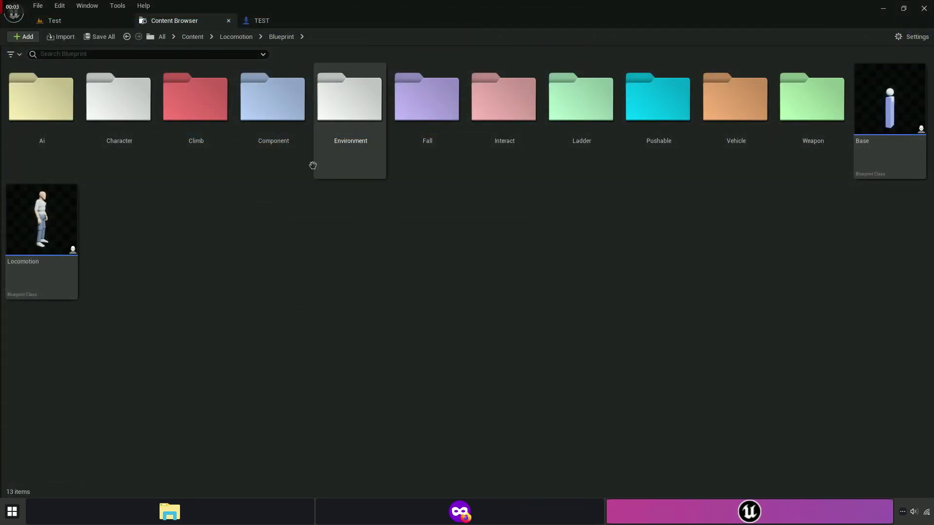
# Select the TEST cube in the Test level, reveal its details and filter its properties for IK.
pyautogui.click(59, 21)
pyautogui.click(378, 290)
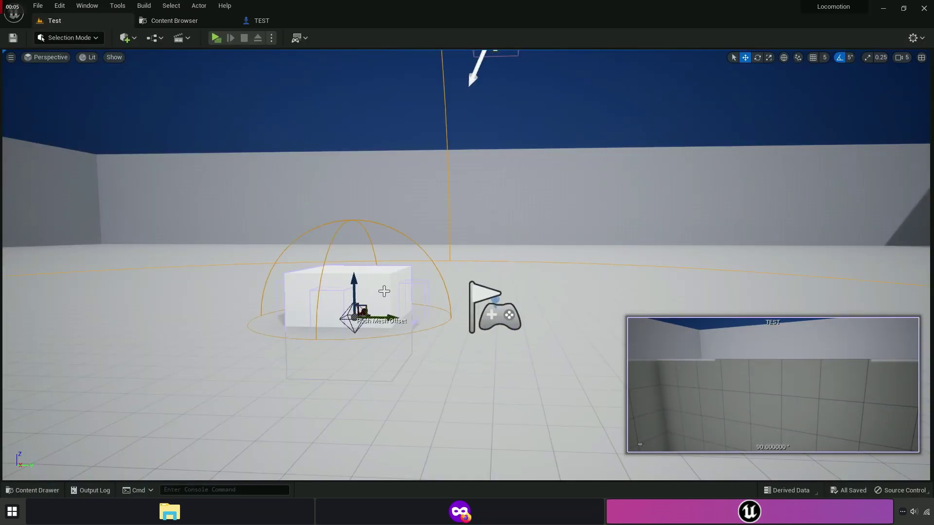
pyautogui.moveTo(868, 234); pyautogui.dragTo(675, 234)
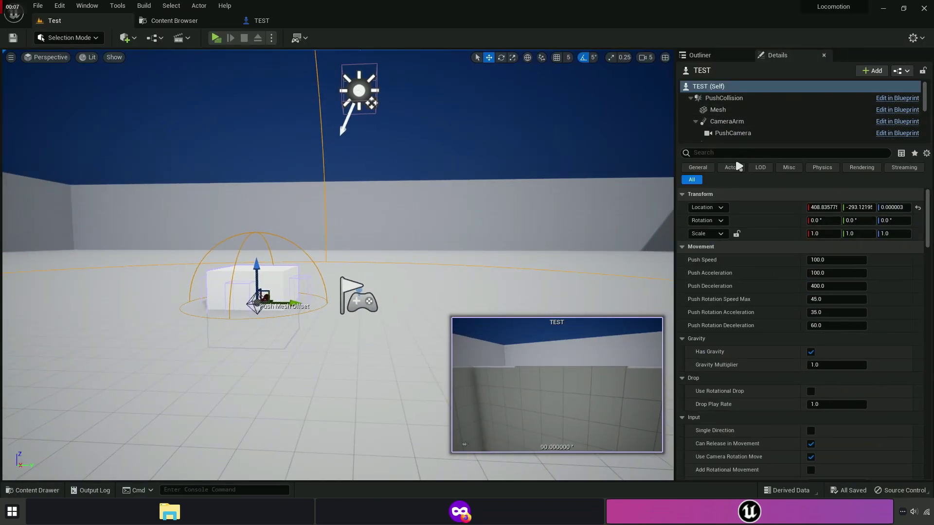
pyautogui.write('IK')
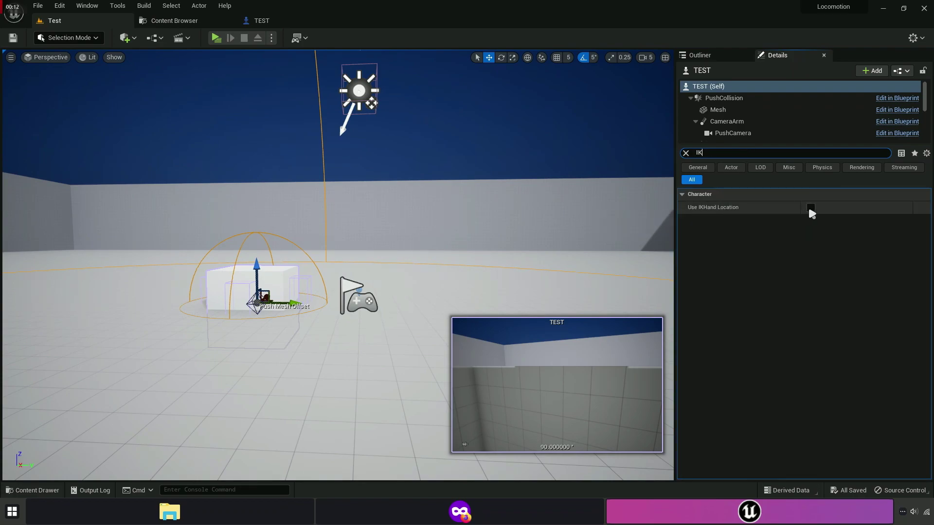
# Filter the TEST actor's properties for Character, then clear the filter and browse to the Character category.
pyautogui.click(686, 153)
pyautogui.write('Character')
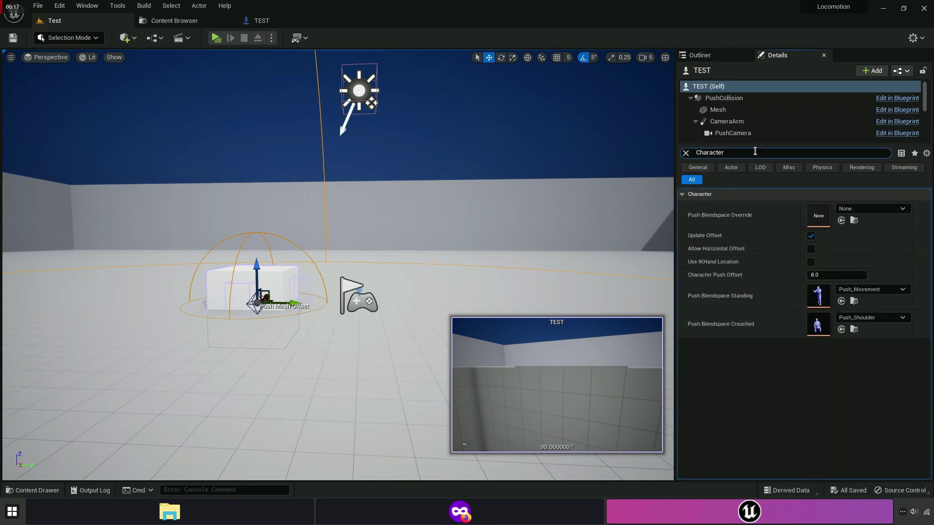
pyautogui.moveTo(742, 144); pyautogui.dragTo(744, 92)
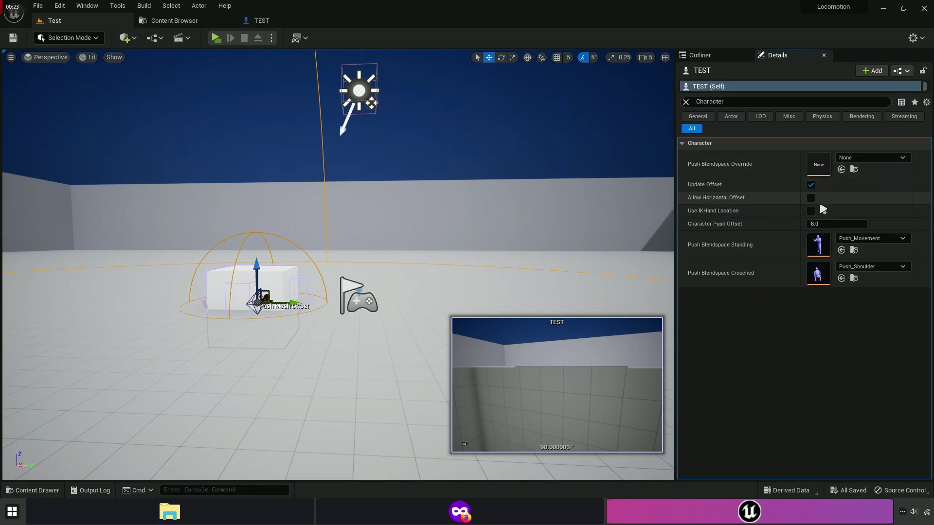
pyautogui.click(686, 101)
pyautogui.moveTo(929, 168); pyautogui.dragTo(928, 430)
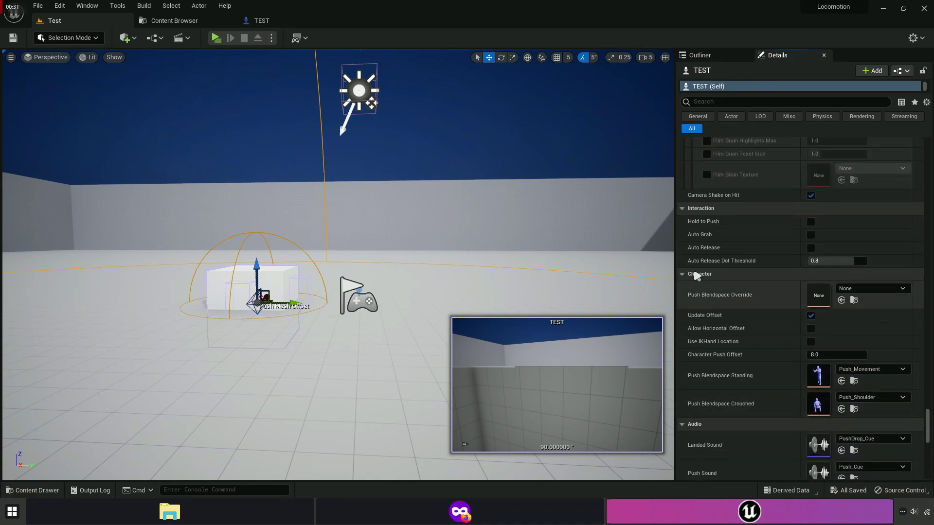
# Show the TEST blueprint's own properties in an enlarged details area and filter them for Socket.
pyautogui.click(262, 22)
pyautogui.click(66, 88)
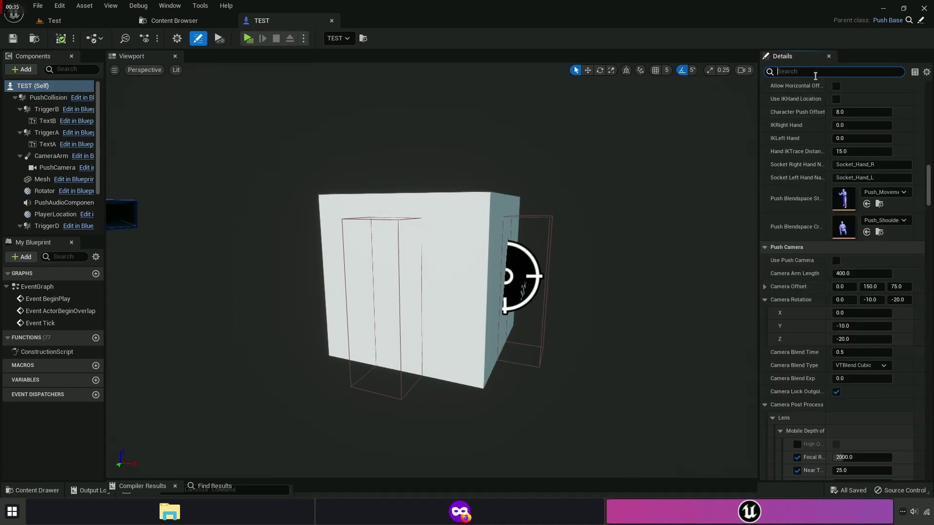
pyautogui.scroll(3, 929, 176)
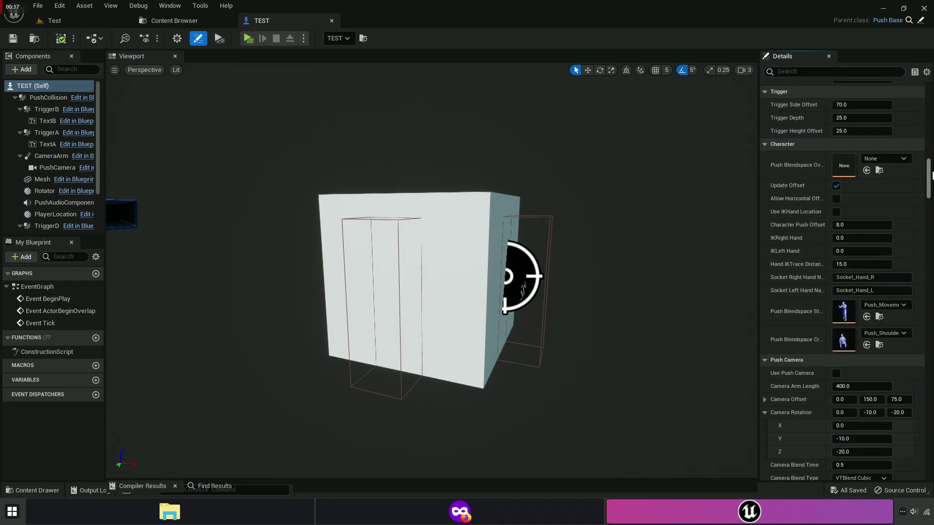
pyautogui.moveTo(757, 162); pyautogui.dragTo(400, 148)
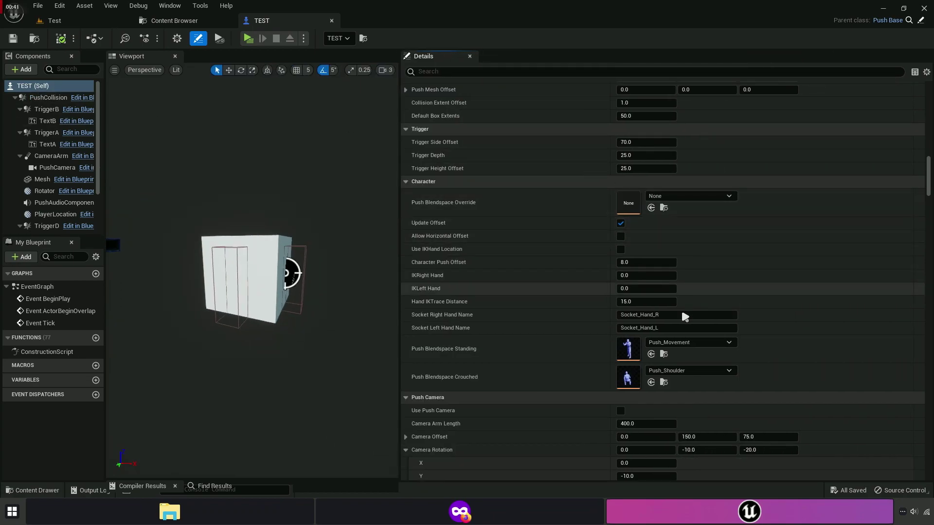
pyautogui.click(517, 71)
pyautogui.write('Socket')
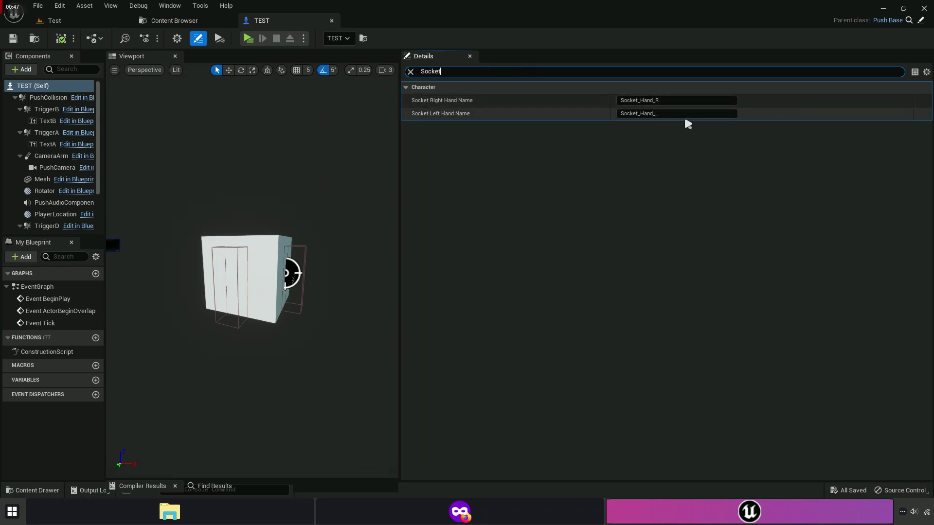
# Open the Locomotion_Skeleton asset by way of the Character folder in the Blueprint content.
pyautogui.click(170, 23)
pyautogui.doubleClick(125, 145)
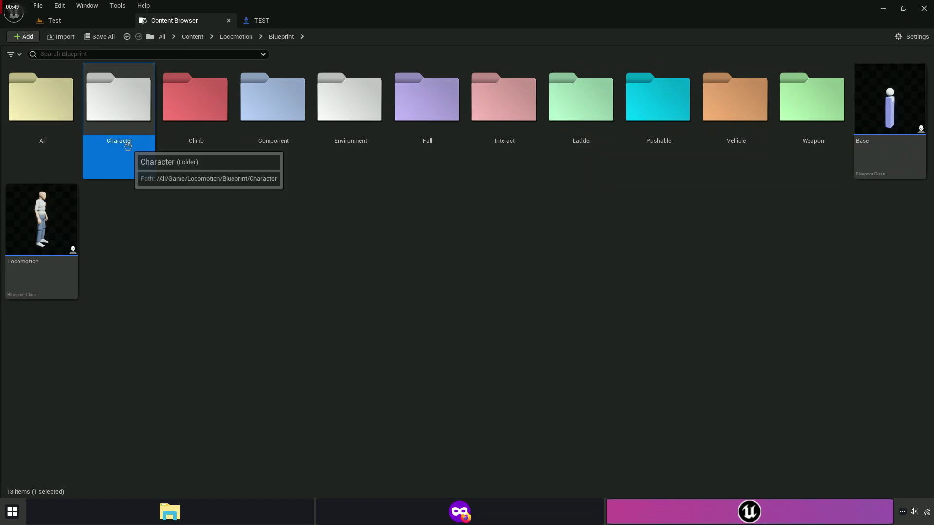
pyautogui.click(39, 262)
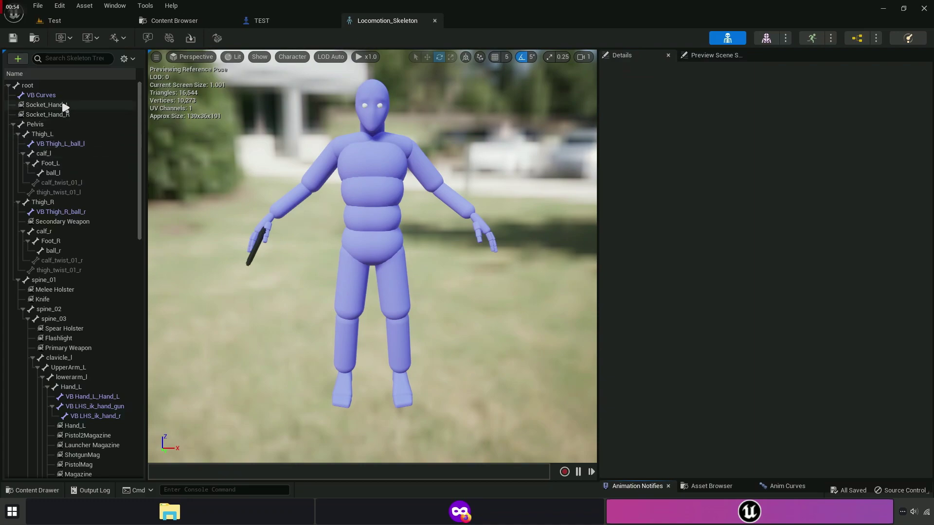
# Examine the positions of Socket_Hand_L and Socket_Hand_R in front of the skeleton's chest.
pyautogui.click(65, 105)
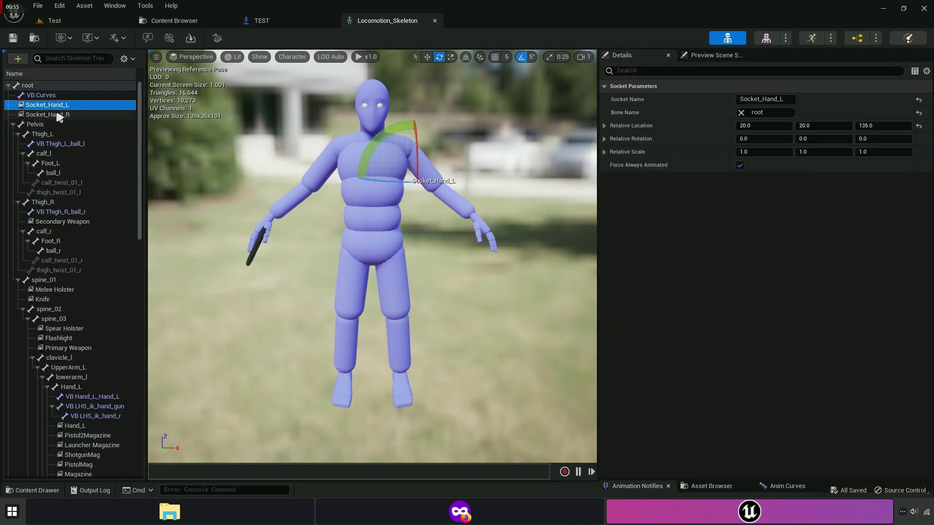
pyautogui.click(44, 95)
pyautogui.moveTo(335, 155); pyautogui.dragTo(253, 185, button='right')
pyautogui.click(68, 104)
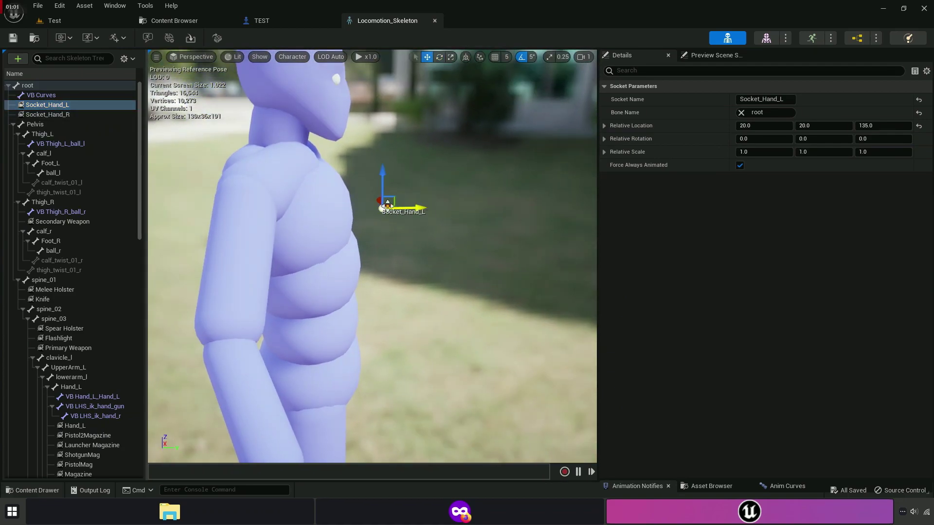
pyautogui.moveTo(426, 177); pyautogui.dragTo(336, 185, button='right')
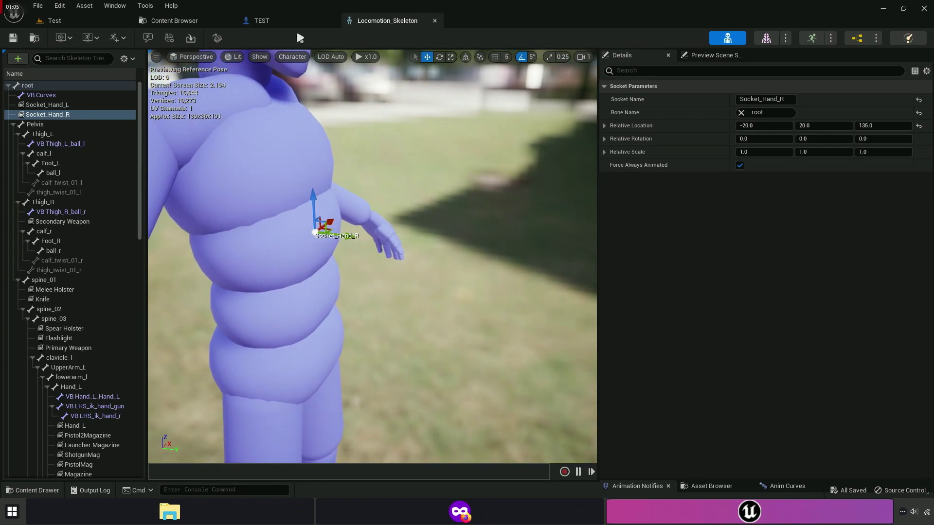
# Return to the TEST blueprint and replace the Socket property filter with IK.
pyautogui.click(280, 22)
pyautogui.click(409, 71)
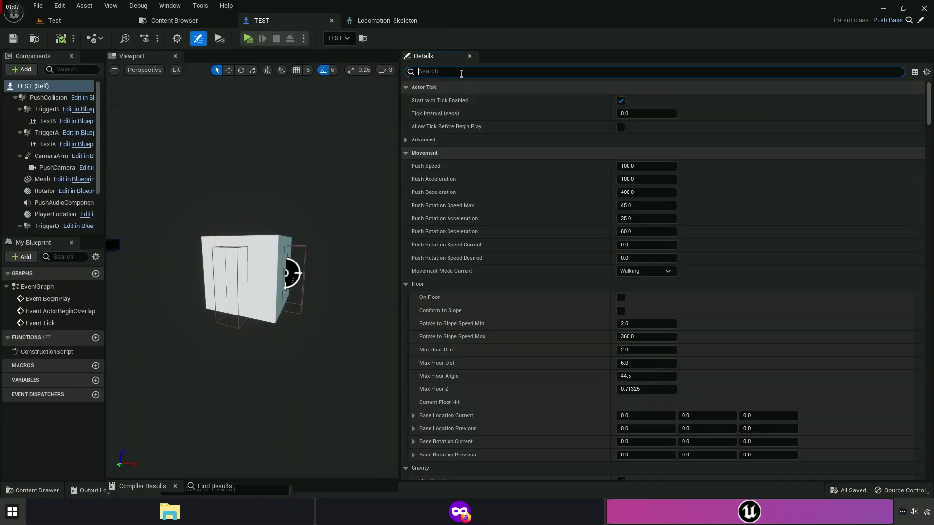
pyautogui.write('IK')
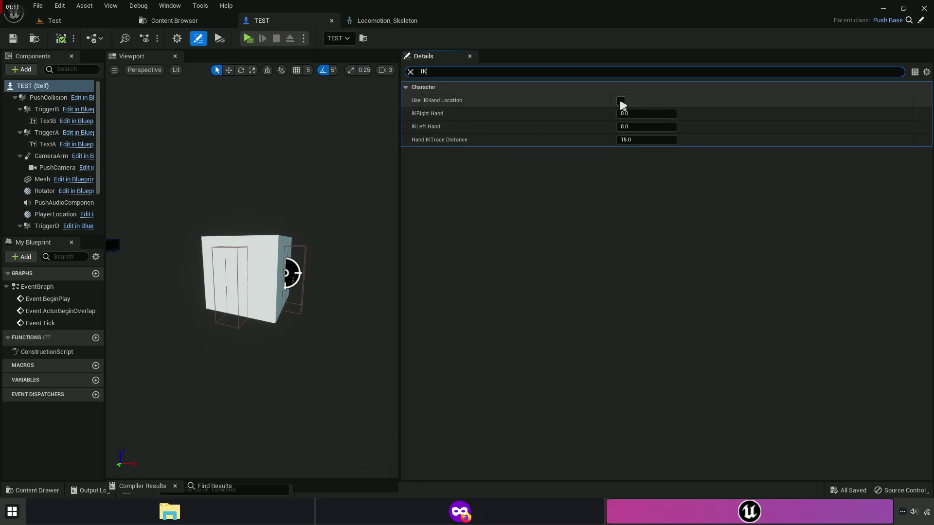
# Play-test the Test level with hand IK off, grabbing and pushing the cube, and end the session.
pyautogui.click(73, 22)
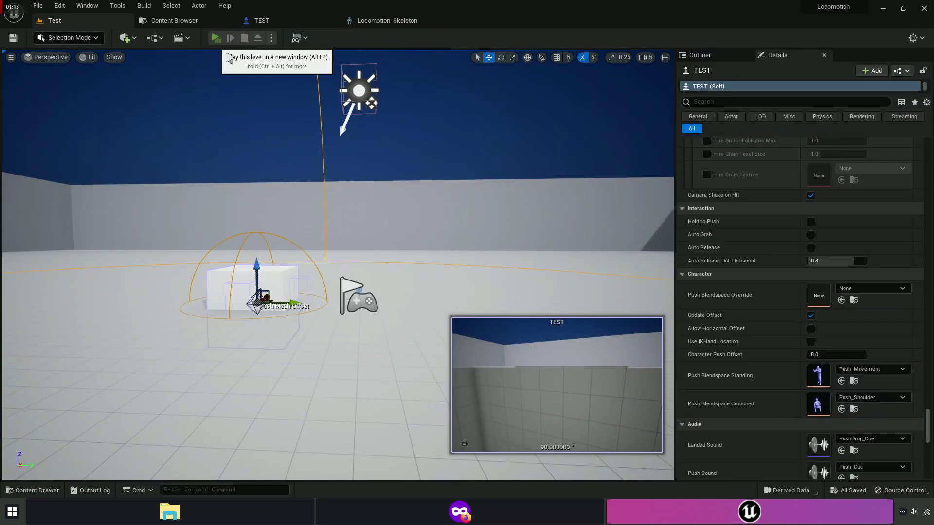
pyautogui.click(187, 38)
pyautogui.press('w')
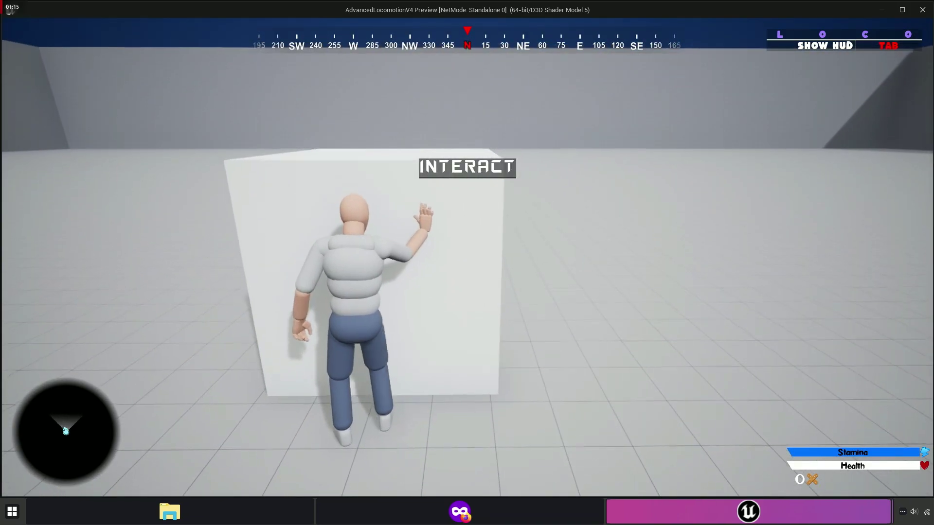
pyautogui.press('e')
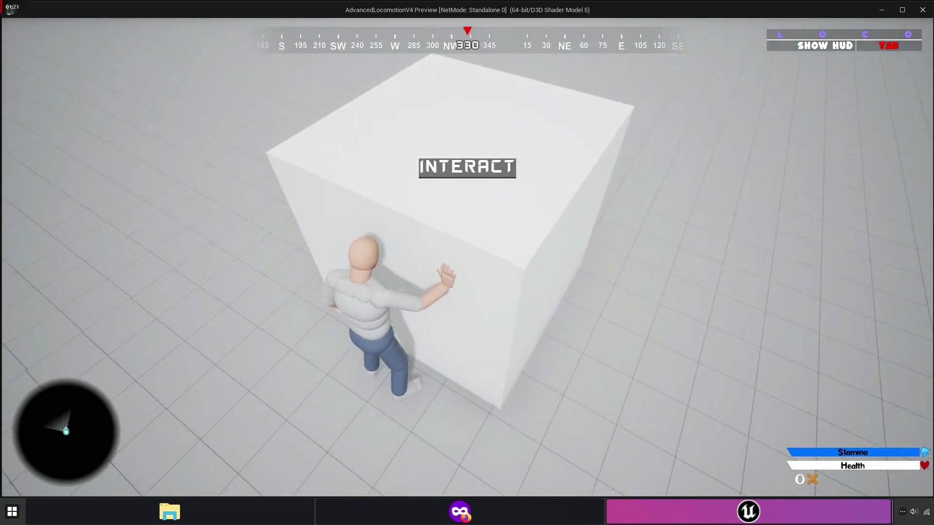
pyautogui.press('e')
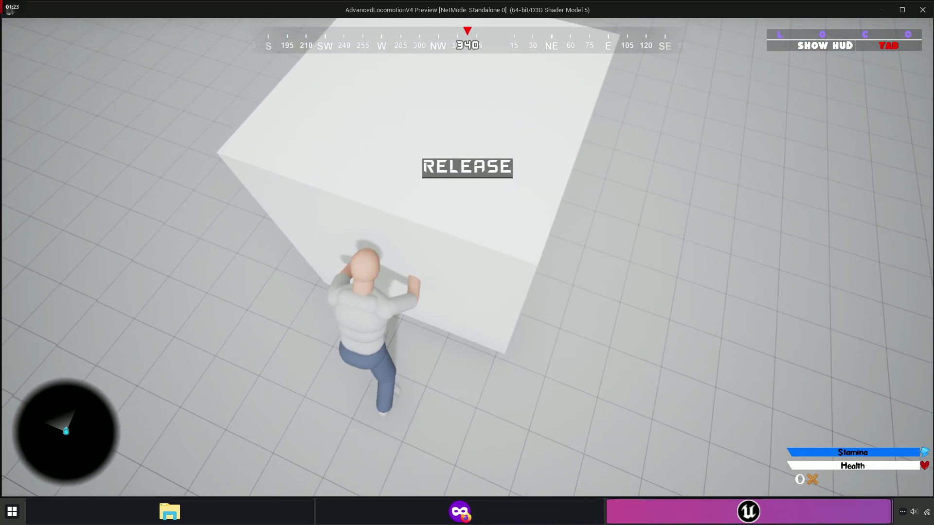
pyautogui.press('w')
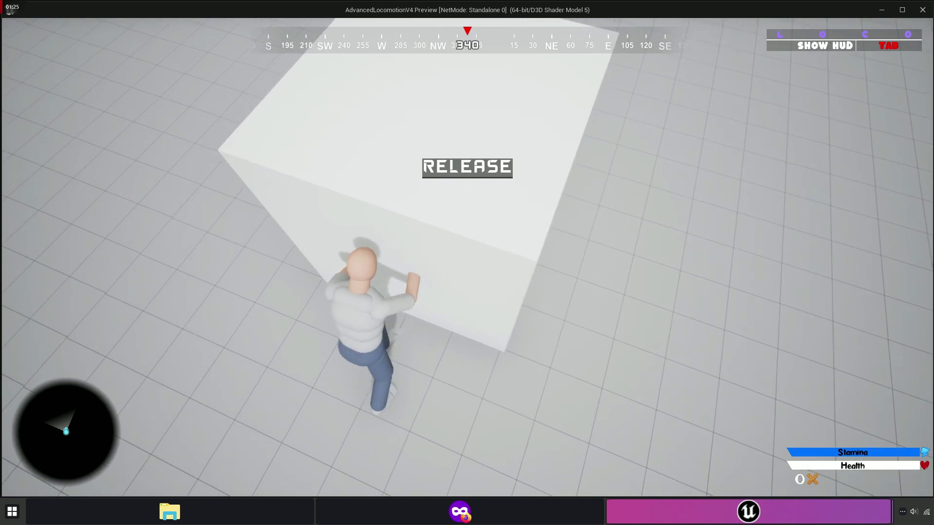
pyautogui.press('w')
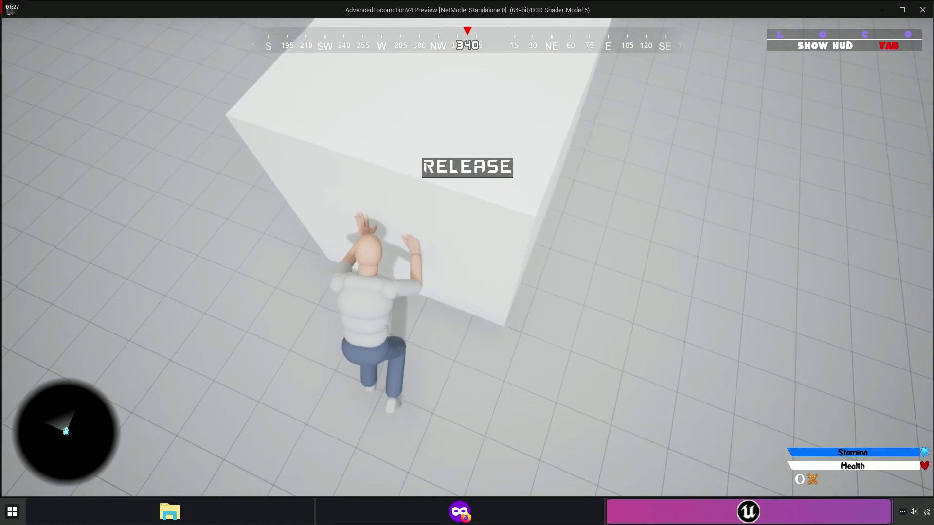
pyautogui.press('Escape')
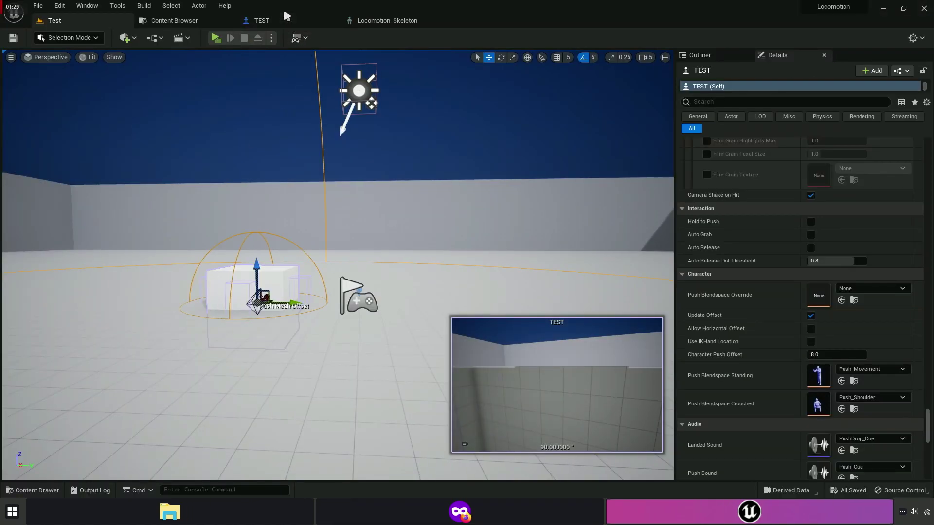
# Enable Use IKHand Location in the TEST blueprint and start a play session.
pyautogui.click(299, 23)
pyautogui.click(619, 100)
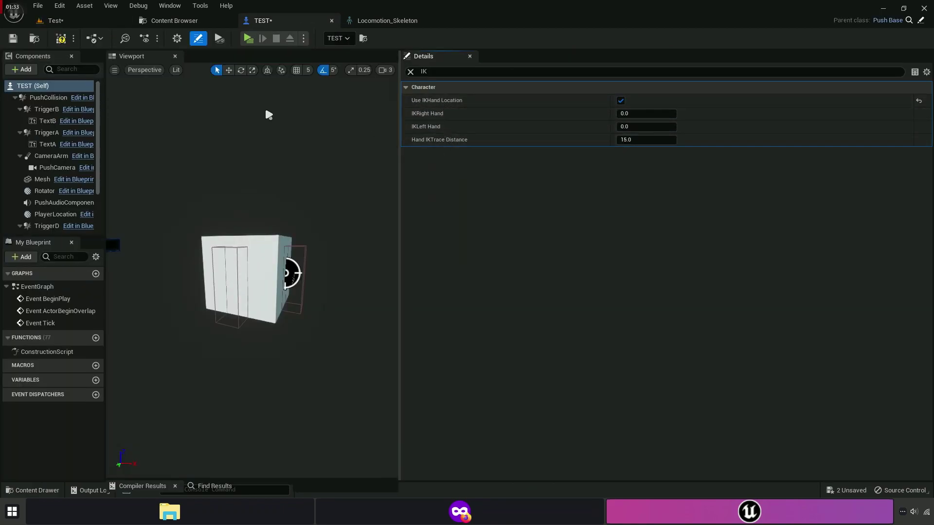
pyautogui.click(248, 38)
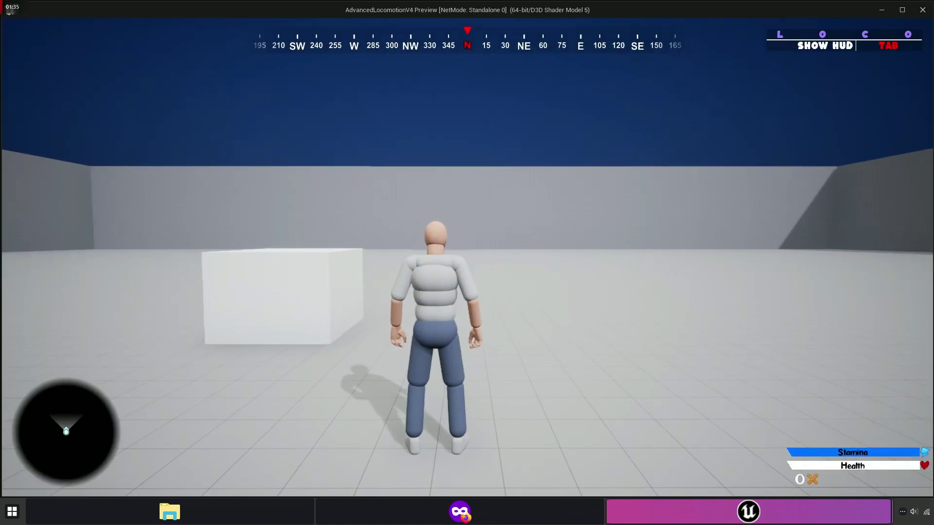
# Walk to the cube, grab it with Interact, push and pull it to check the hand placement, and release it.
pyautogui.press('w')
pyautogui.press('w')
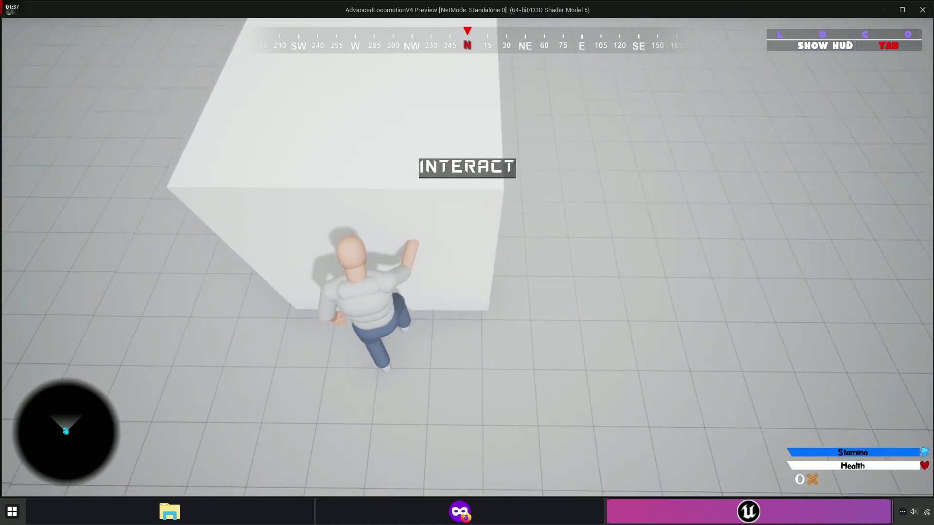
pyautogui.press('e')
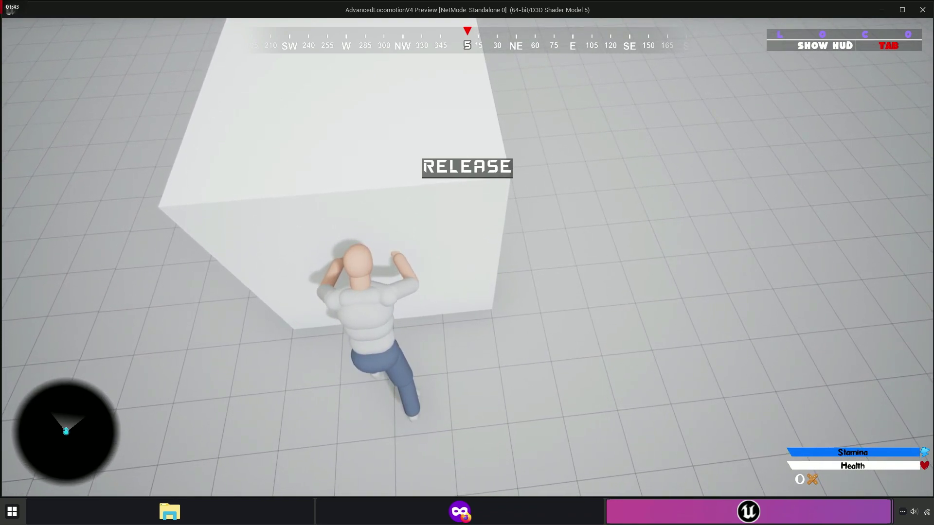
pyautogui.press('w')
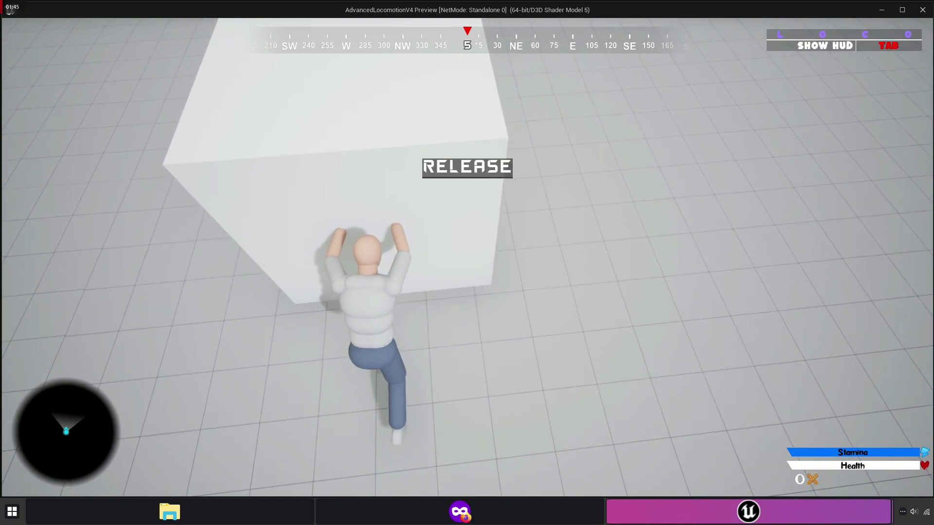
pyautogui.press('s')
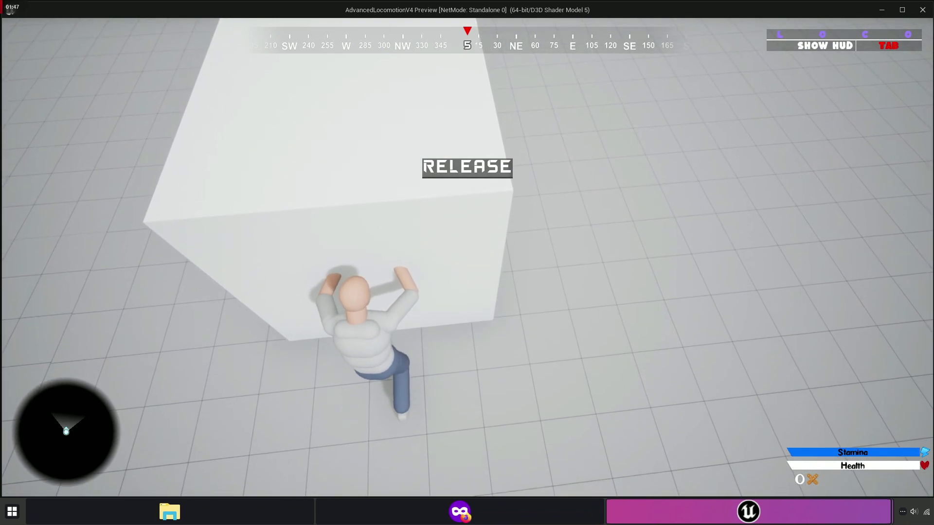
pyautogui.press('s')
pyautogui.press('w')
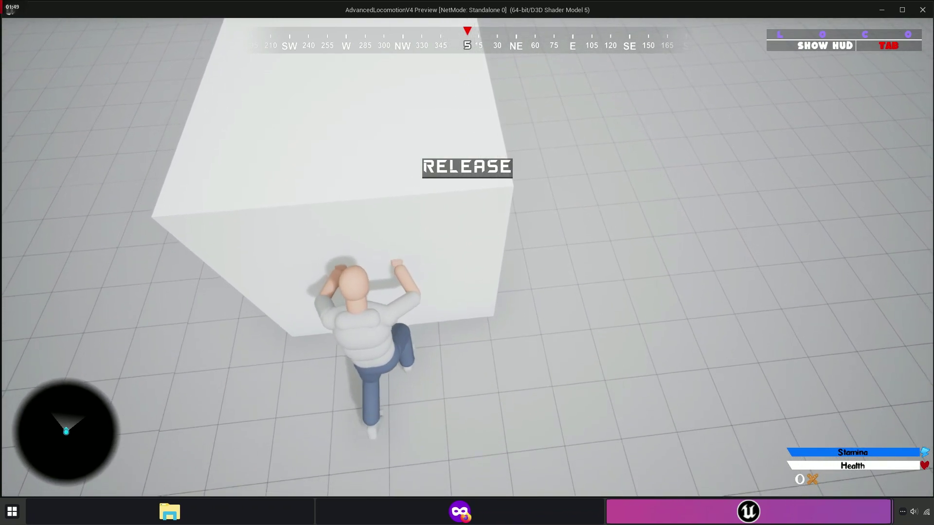
pyautogui.press('w')
pyautogui.press('e')
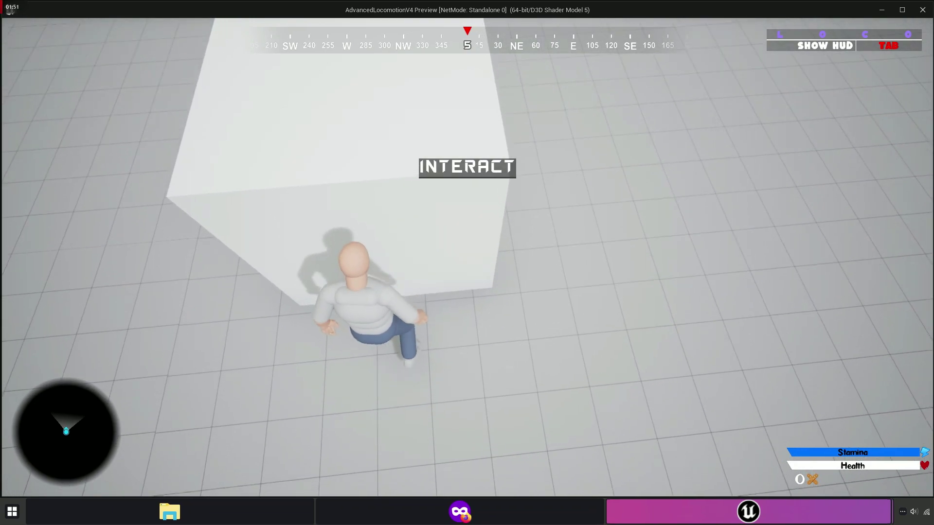
# Restart the play session, grab the cube with Interact, push it to check the hand IK placement, and end the session.
pyautogui.press('Escape')
pyautogui.click(33, 86)
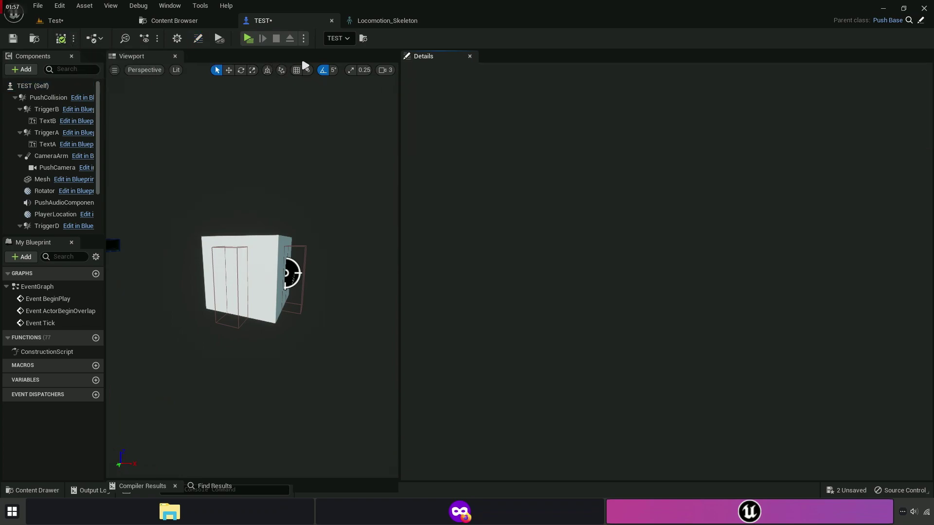
pyautogui.click(248, 39)
pyautogui.press('w')
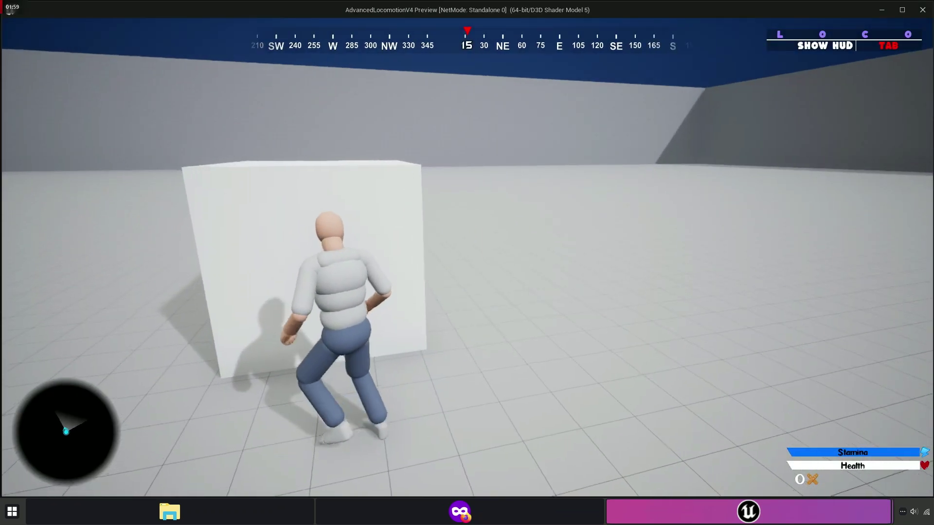
pyautogui.press('e')
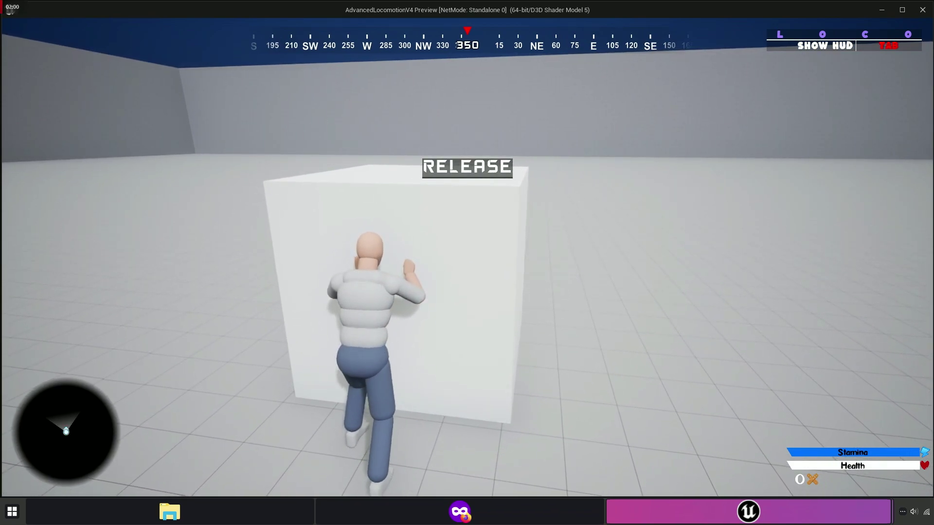
pyautogui.press('w')
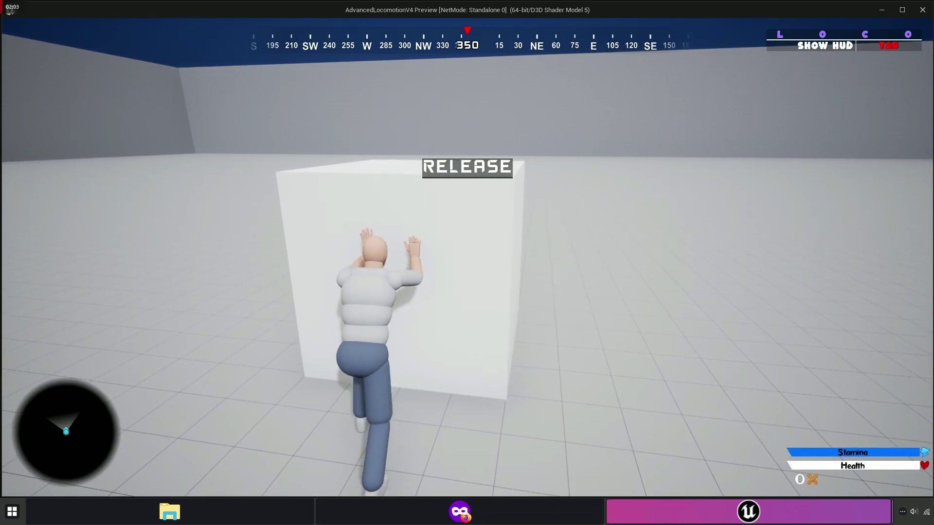
pyautogui.press('w')
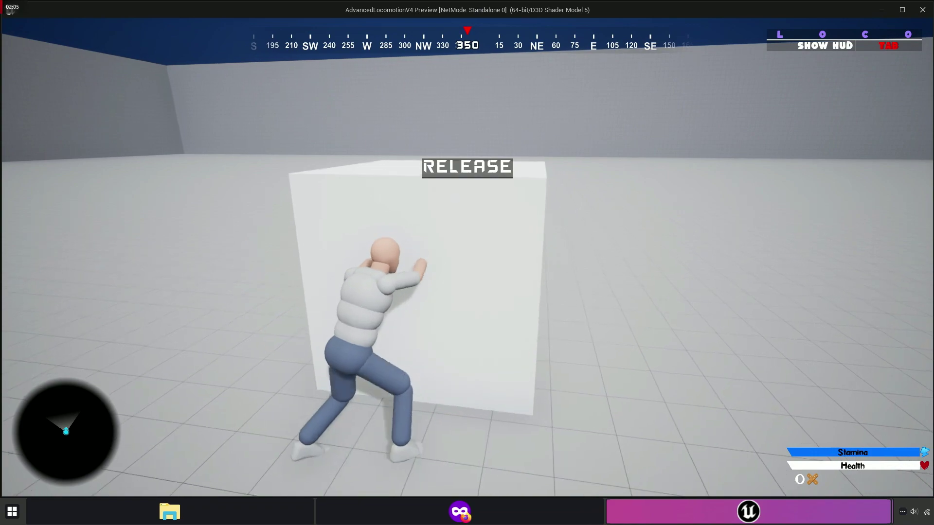
pyautogui.press('Escape')
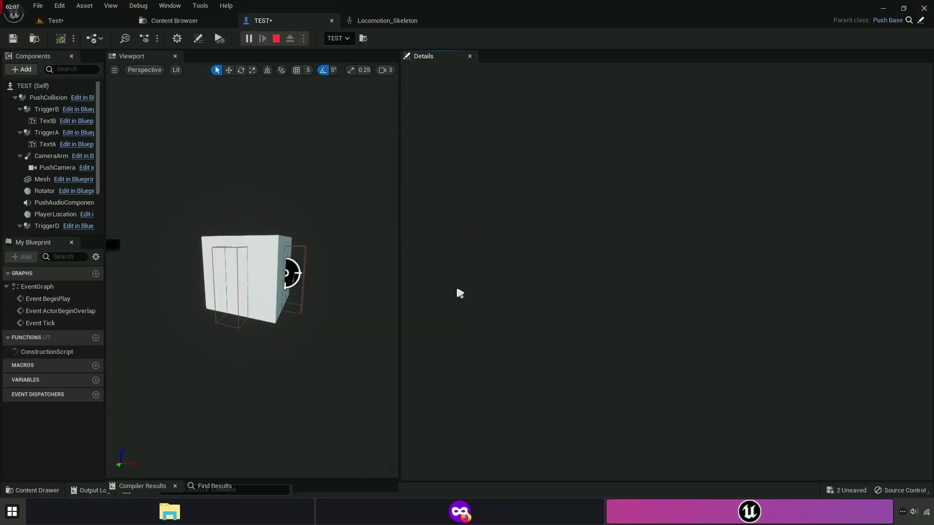
# Set Hand IKTrace Distance to 30 on the root of the TEST blueprint.
pyautogui.click(33, 85)
pyautogui.click(638, 115)
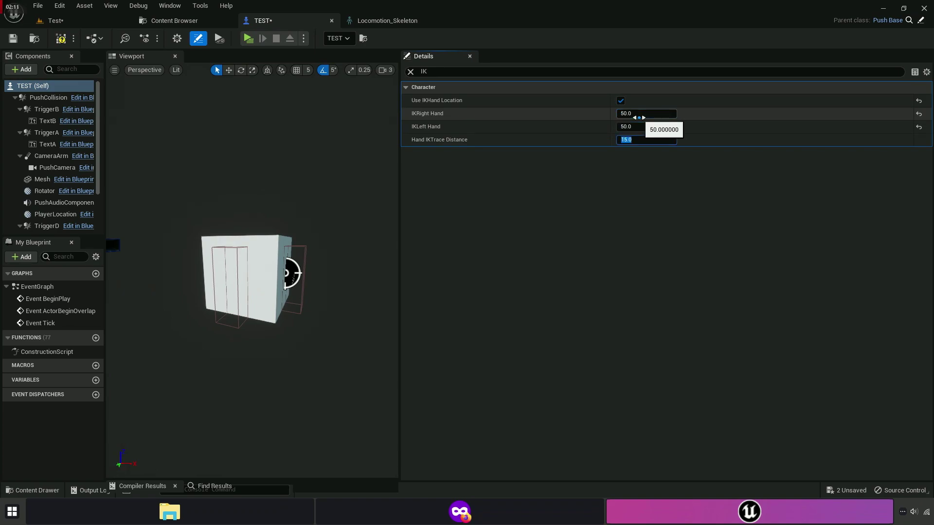
pyautogui.write('30')
pyautogui.press('Return')
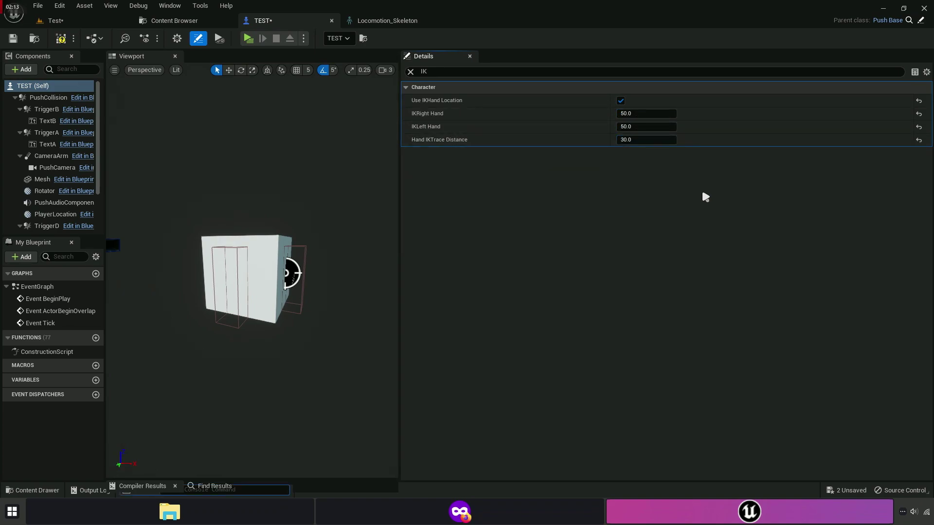
# Play-test the 30 trace distance by grabbing the cube and pushing it around to check the hands, and end the session.
pyautogui.click(255, 38)
pyautogui.press('w')
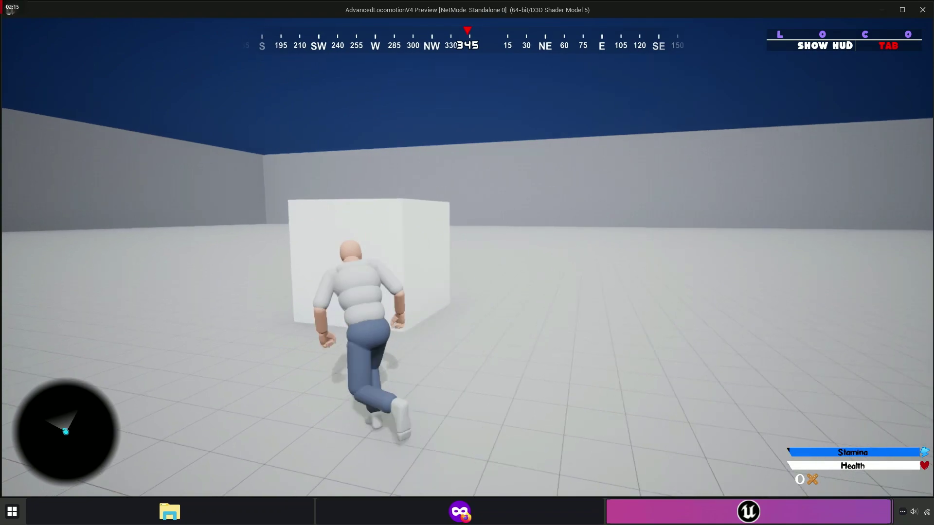
pyautogui.press('e')
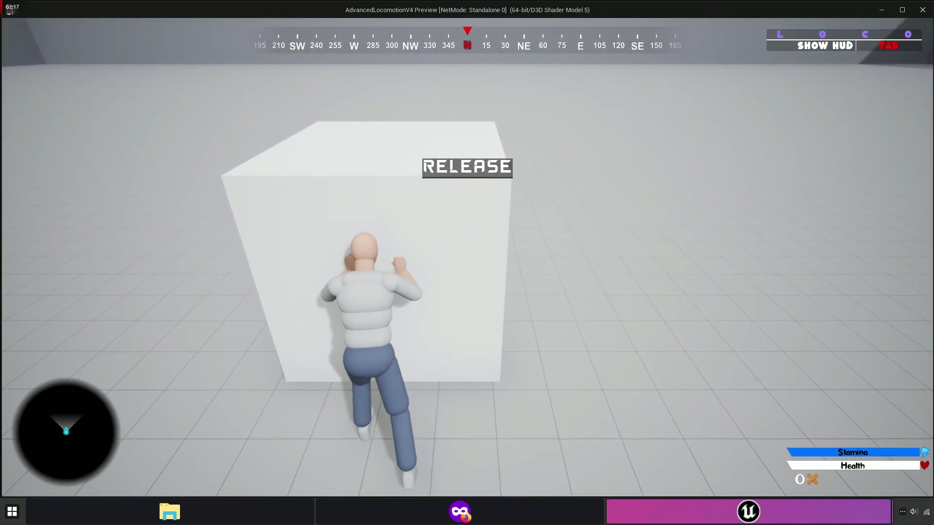
pyautogui.press('w')
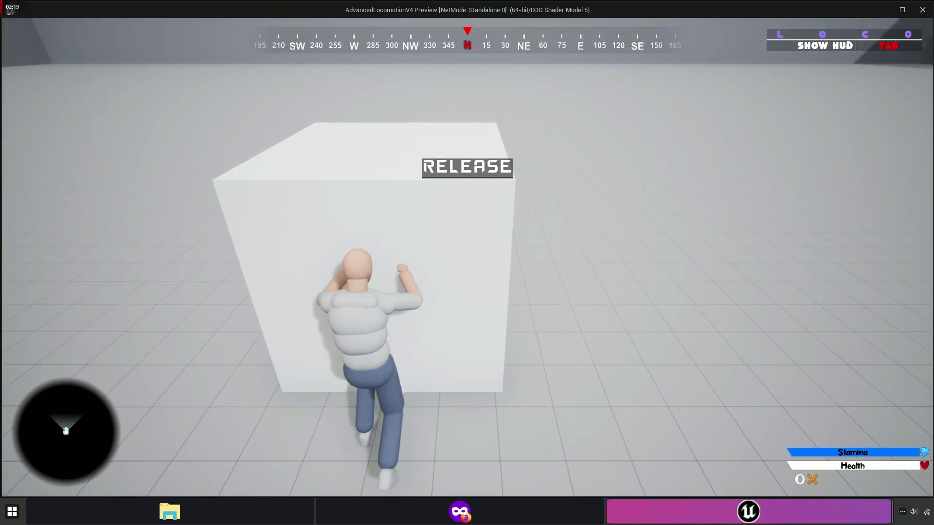
pyautogui.press('w')
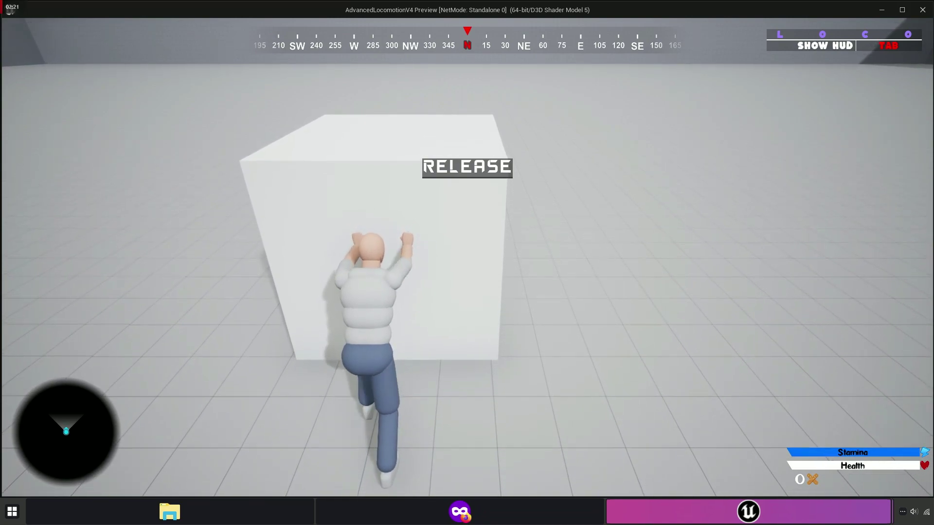
pyautogui.press('w')
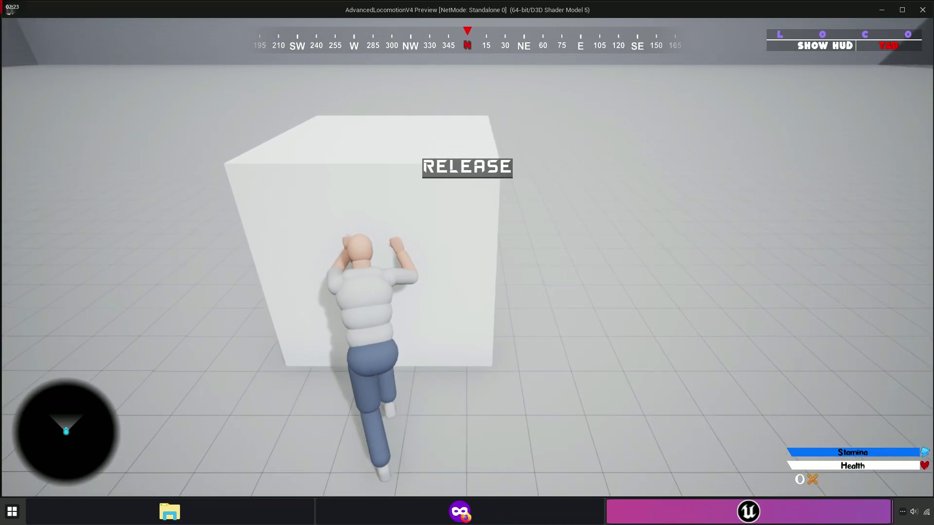
pyautogui.press('d')
pyautogui.press('w')
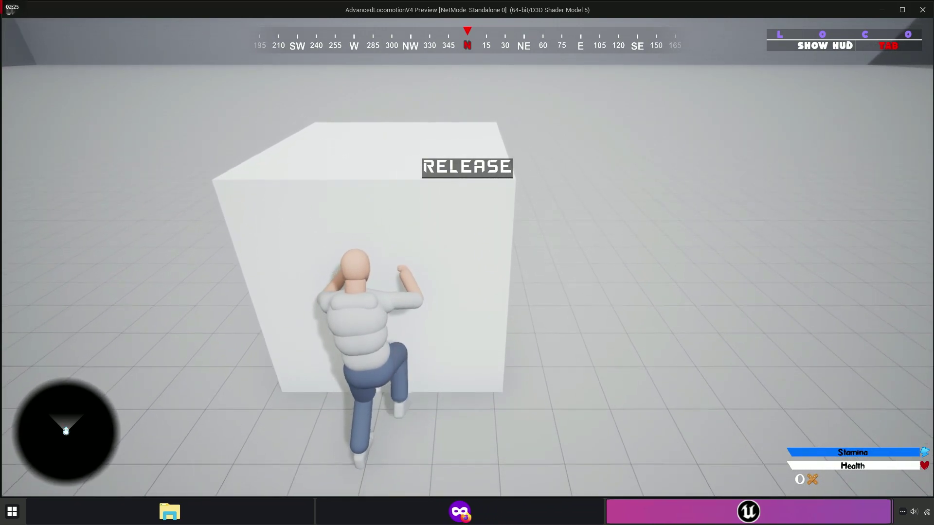
pyautogui.press('Escape')
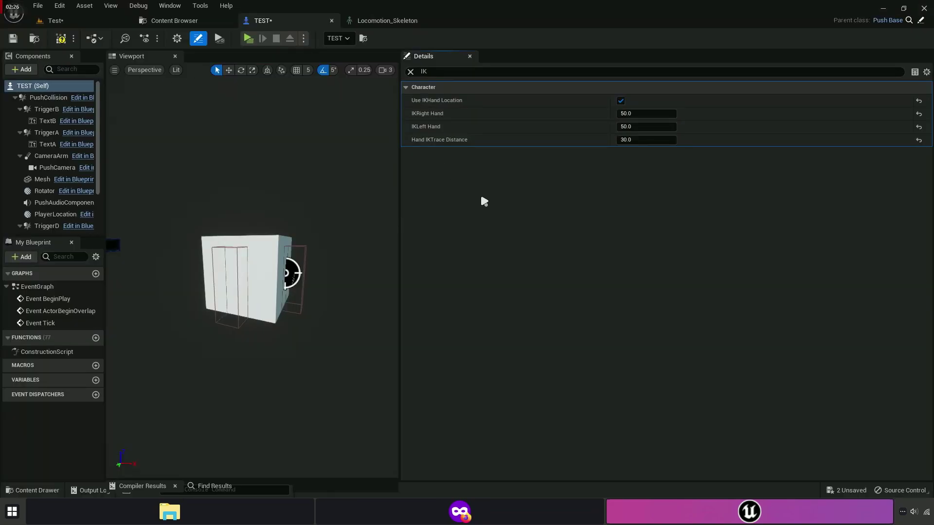
# Clear the IK property filter, look through all TEST blueprint properties including the Character section, and filter them by movement.
pyautogui.click(411, 72)
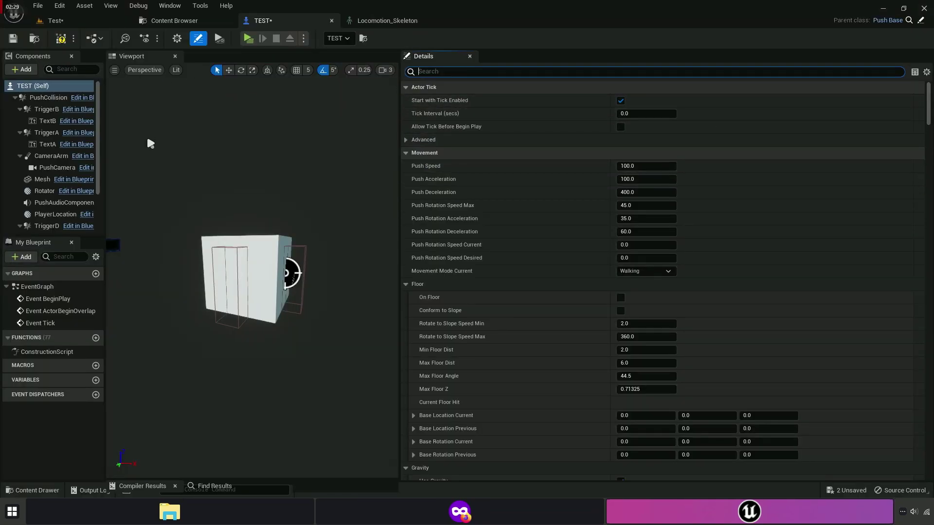
pyautogui.click(31, 87)
pyautogui.moveTo(929, 94); pyautogui.dragTo(929, 166)
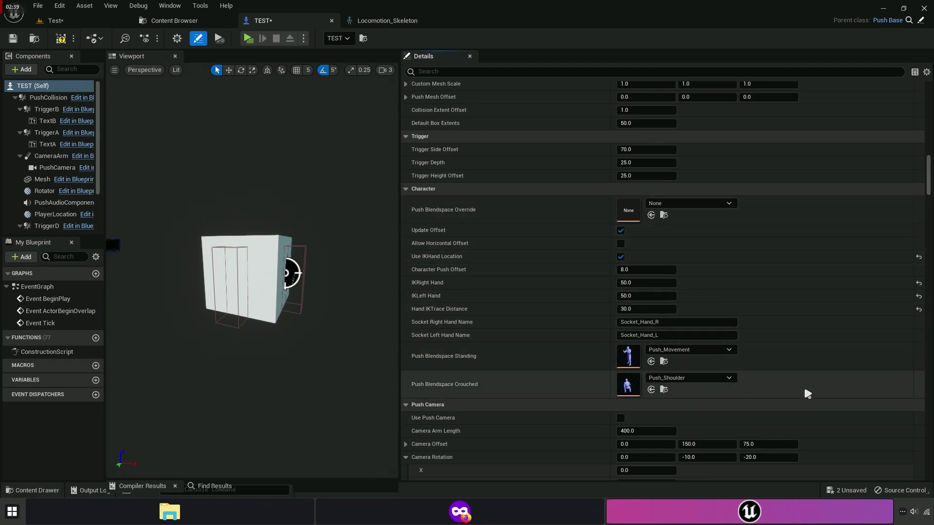
pyautogui.moveTo(930, 178); pyautogui.dragTo(931, 87)
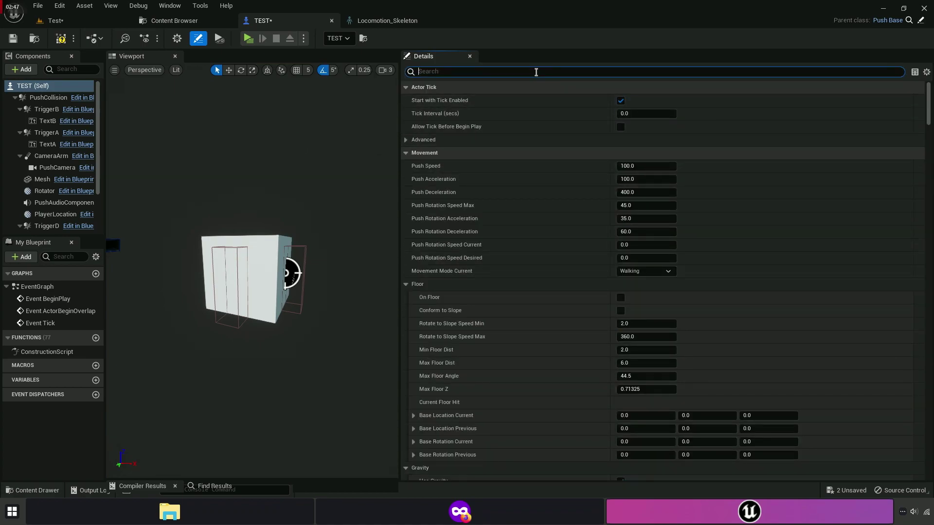
pyautogui.moveTo(930, 116); pyautogui.dragTo(930, 87)
pyautogui.hotkey('ctrl', 'a')
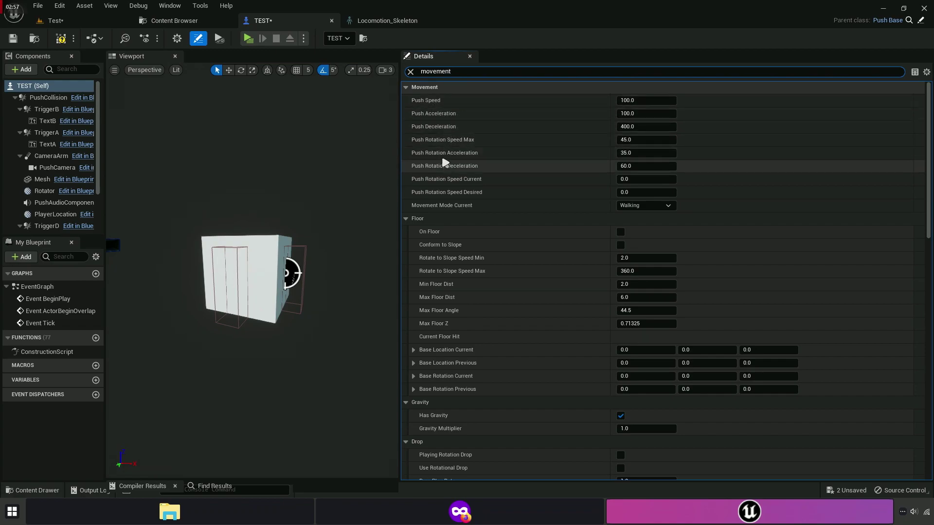
# Set Push Speed and Push Acceleration to 1000 and compile the TEST blueprint.
pyautogui.click(653, 103)
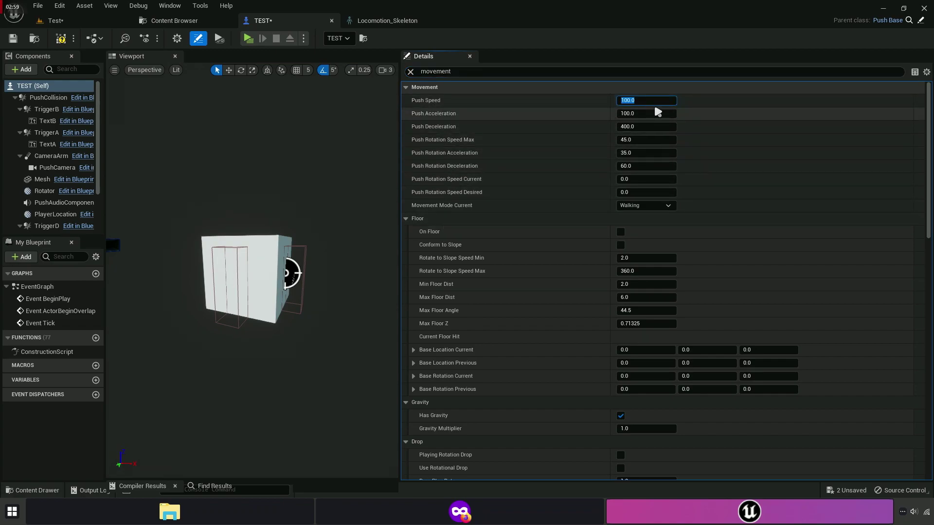
pyautogui.click(655, 113)
pyautogui.click(632, 113)
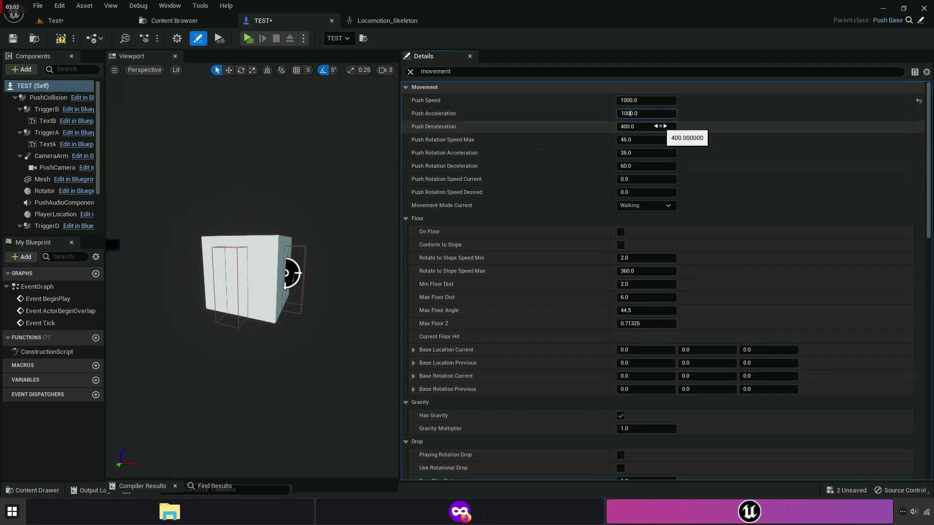
pyautogui.click(660, 127)
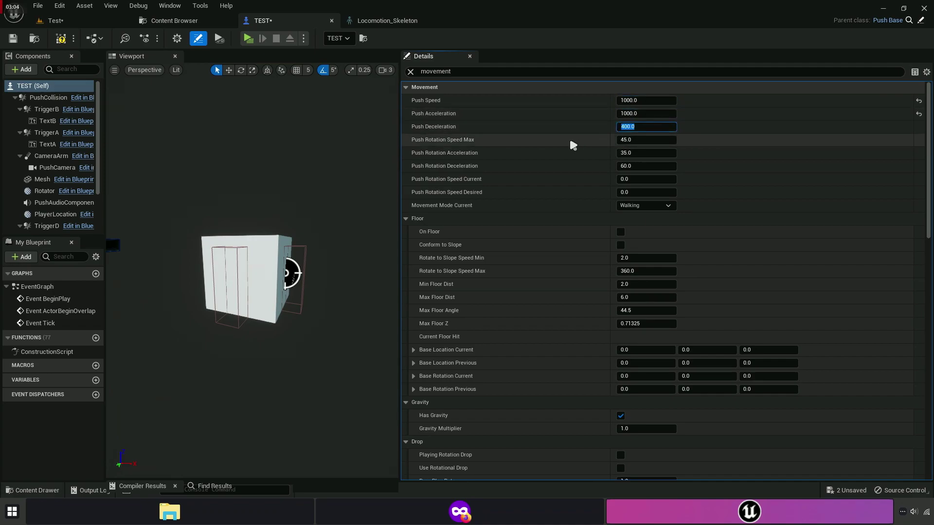
pyautogui.click(58, 40)
# Play-test the faster push by grabbing, pushing and releasing the cube from two of its sides, and end the session.
pyautogui.click(249, 39)
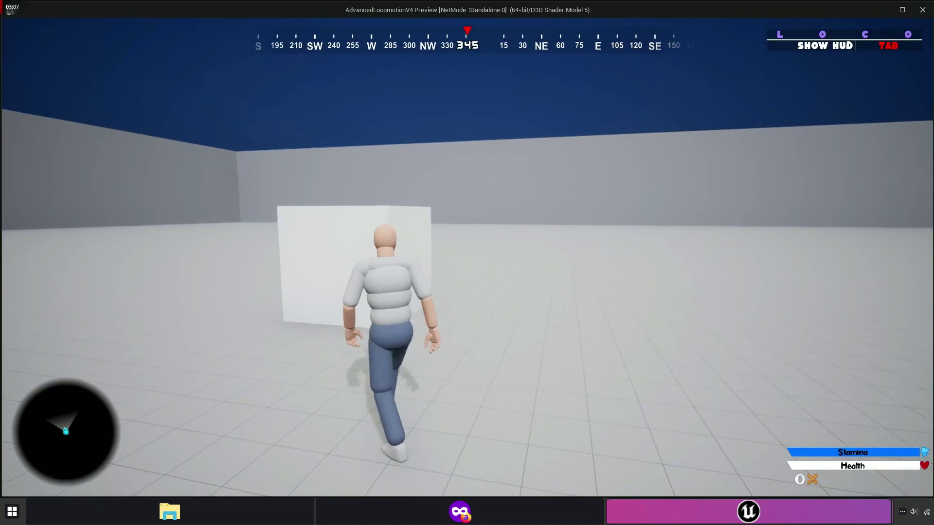
pyautogui.press('e')
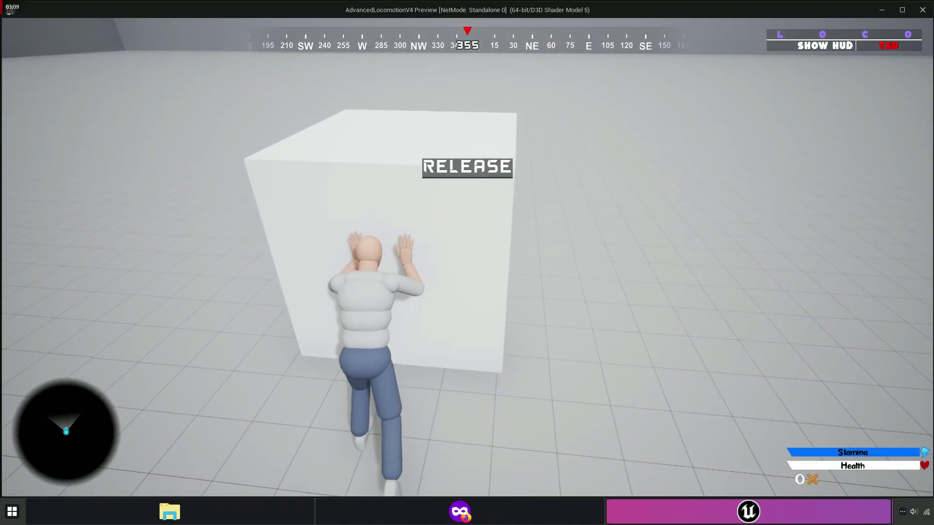
pyautogui.press('e')
pyautogui.press('w')
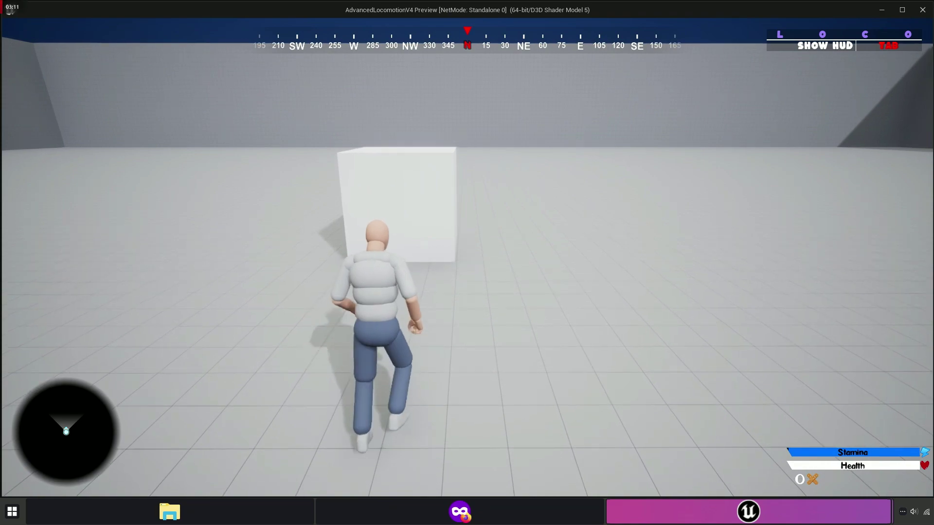
pyautogui.press('e')
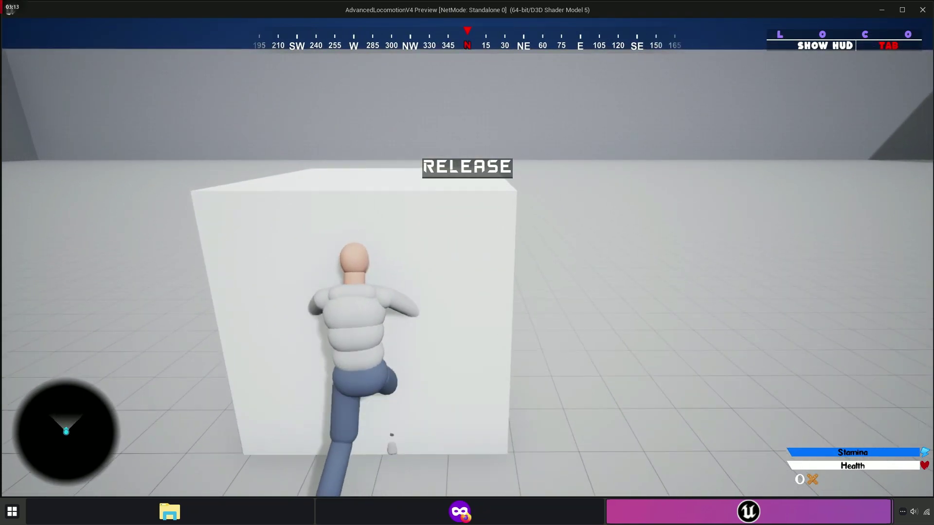
pyautogui.press('e')
pyautogui.press('d')
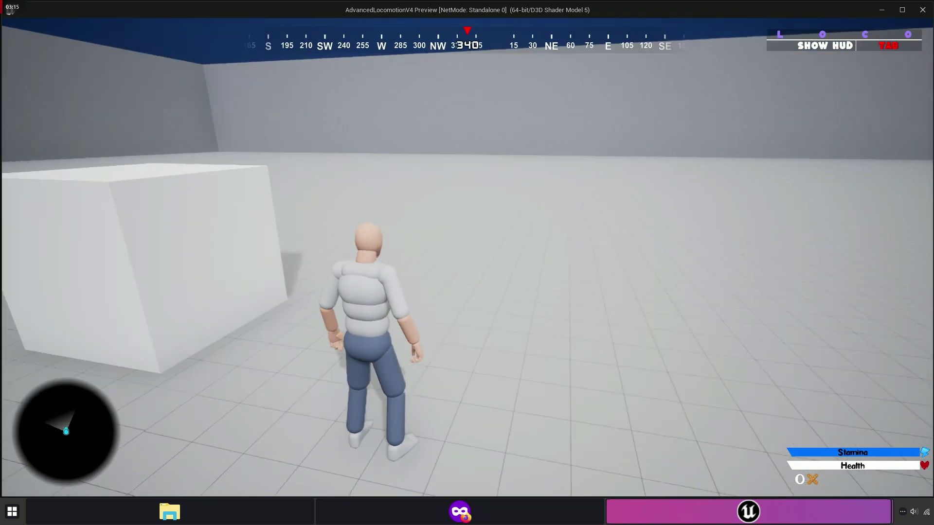
pyautogui.press('d')
pyautogui.press('w')
pyautogui.press('e')
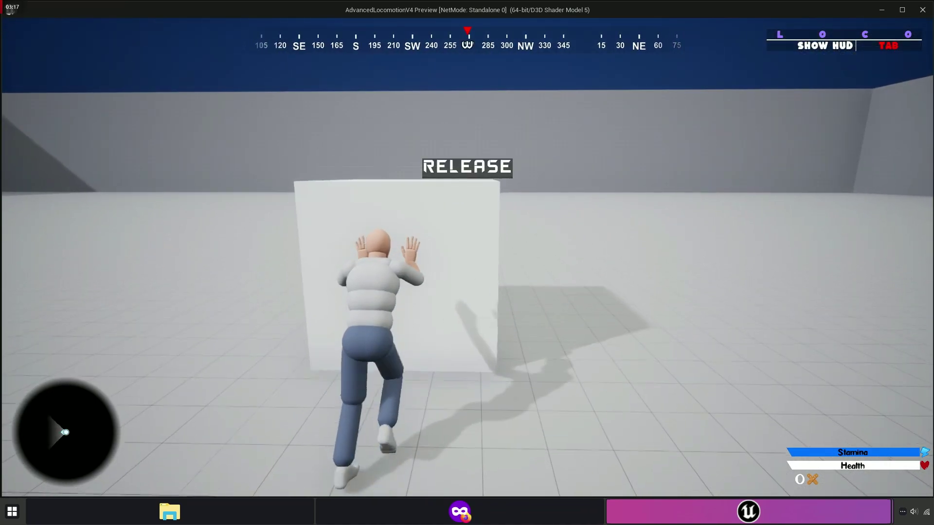
pyautogui.press('e')
pyautogui.press('Escape')
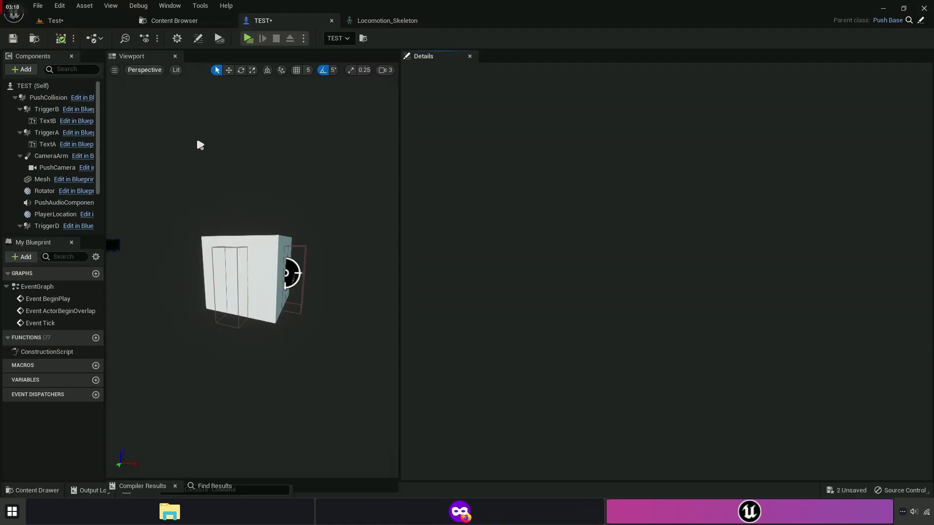
# Reset Push Acceleration and Push Speed of the TEST blueprint to their default values.
pyautogui.click(67, 88)
pyautogui.click(919, 114)
pyautogui.click(919, 101)
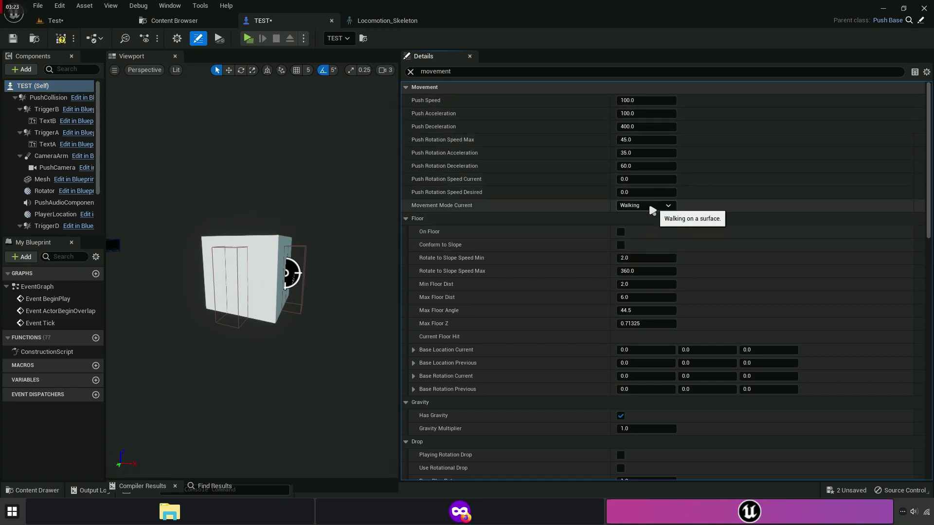
# Disable Can Release in Movement in the TEST blueprint's Input movement settings.
pyautogui.click(518, 198)
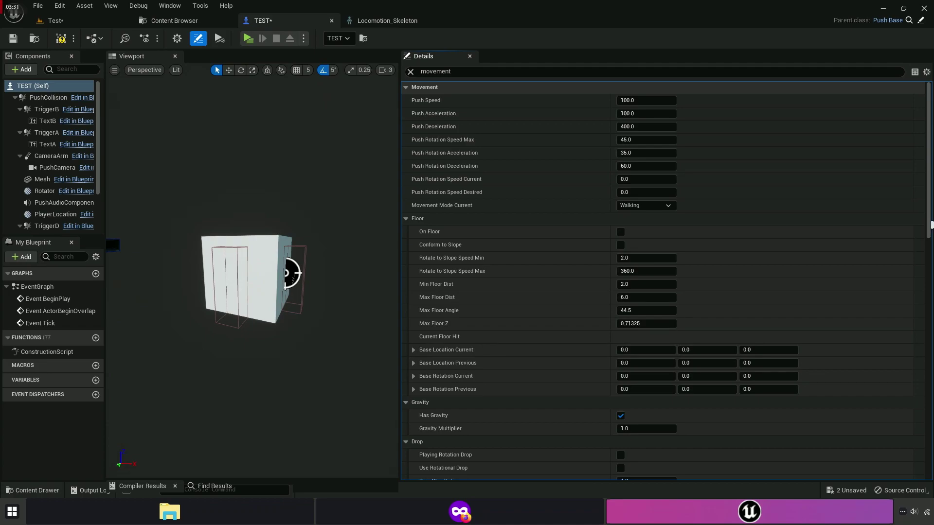
pyautogui.scroll(-10, 698, 231)
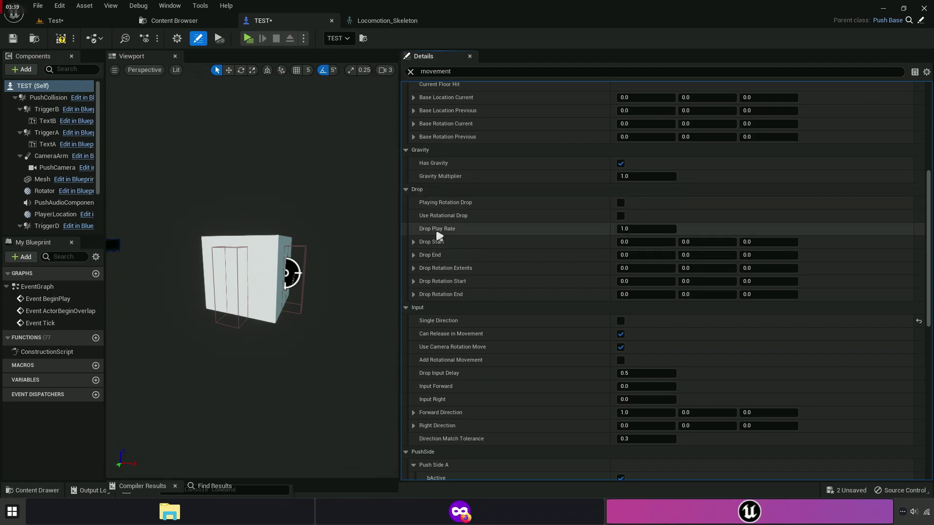
pyautogui.moveTo(930, 222); pyautogui.dragTo(930, 266)
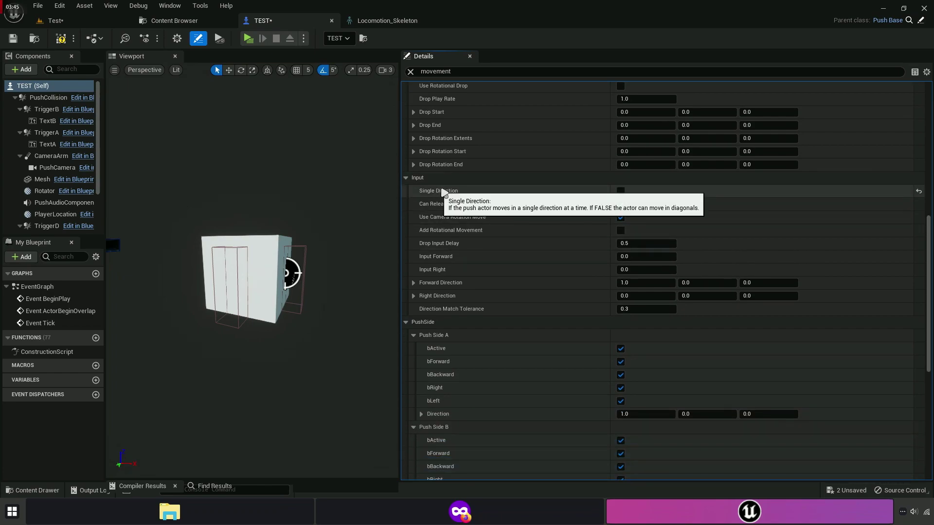
pyautogui.moveTo(467, 208)
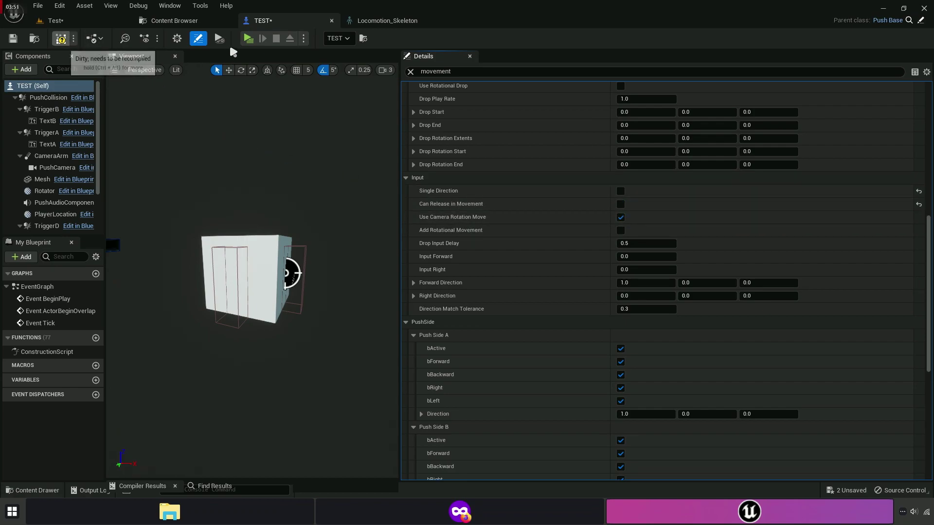
# Play-test the cube with releasing in movement disabled by grabbing it, pushing it and trying to release it, and end the session.
pyautogui.click(249, 38)
pyautogui.press('w')
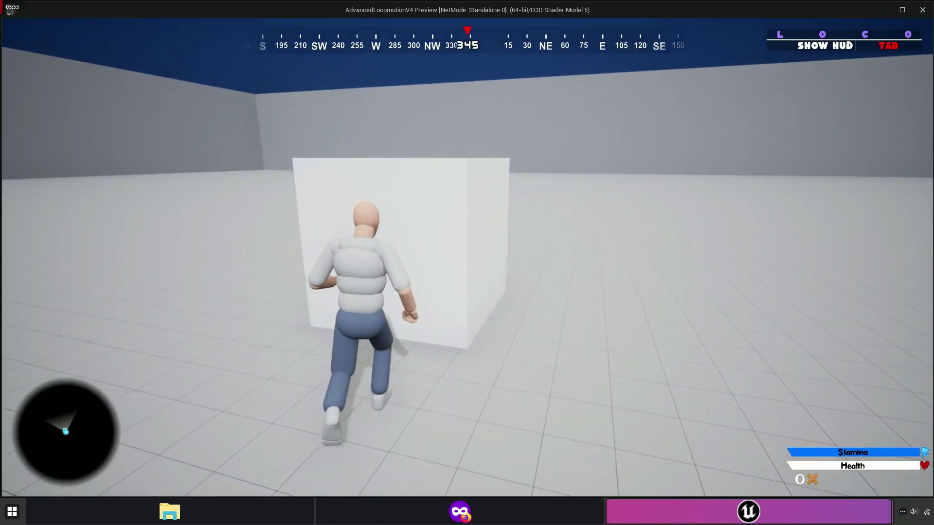
pyautogui.press('e')
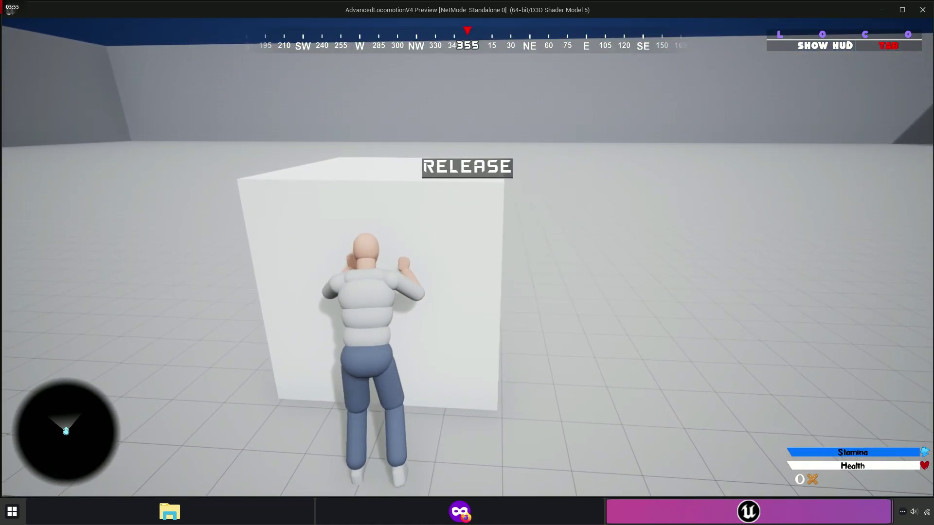
pyautogui.press('w')
pyautogui.press('w')
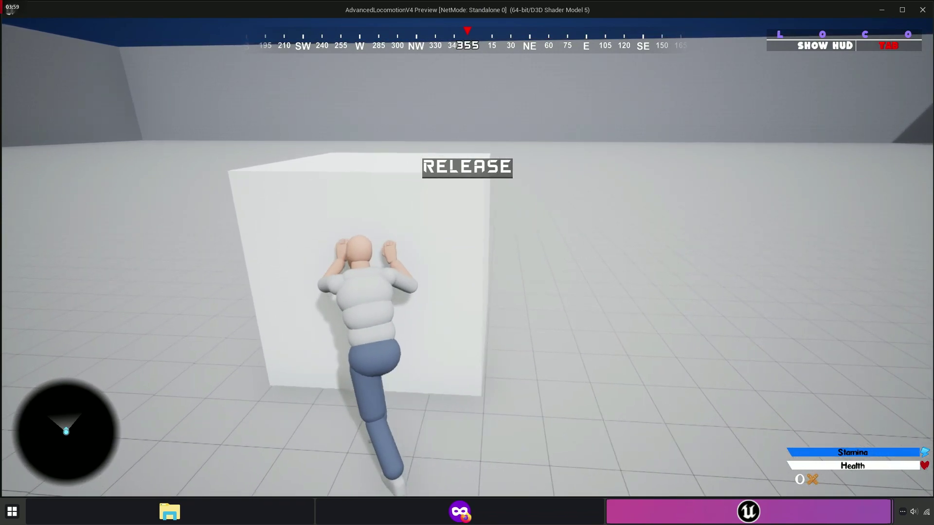
pyautogui.press('w')
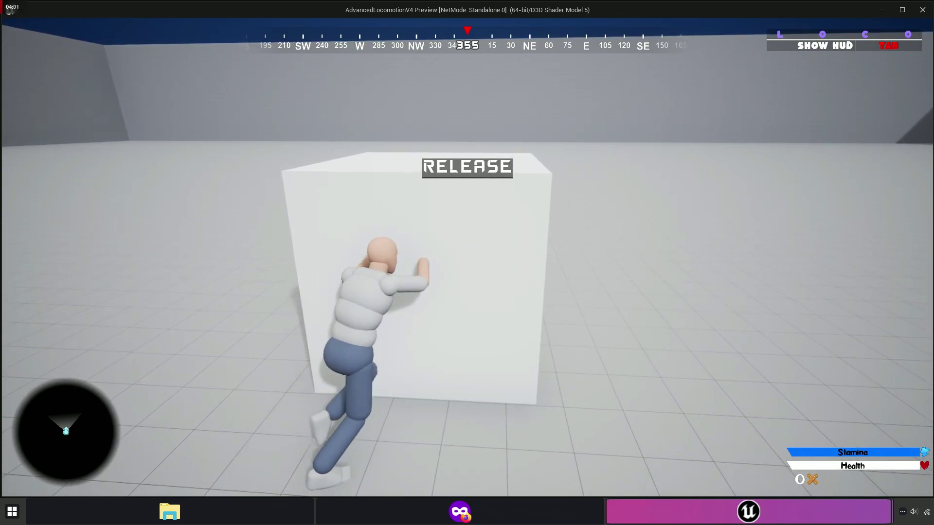
pyautogui.press('w')
pyautogui.press('e')
pyautogui.press('e')
pyautogui.press('w')
pyautogui.press('e')
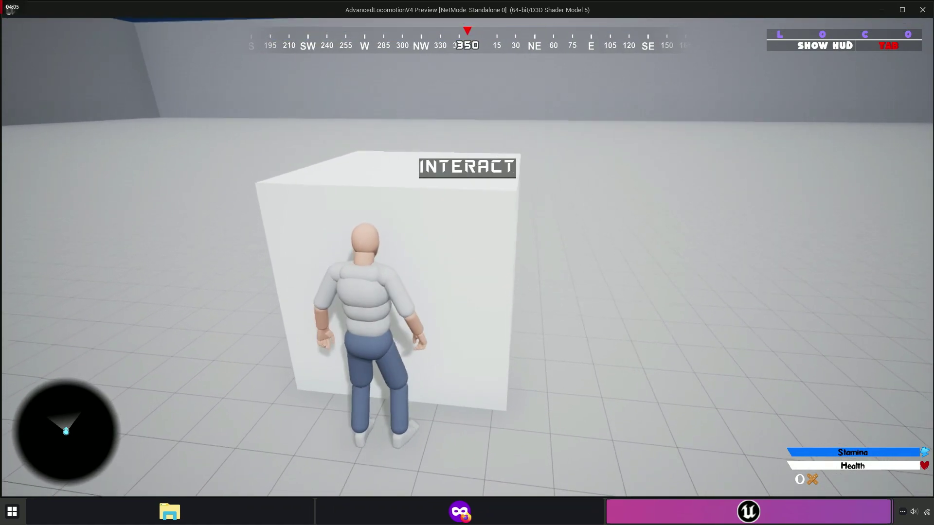
pyautogui.press('Escape')
# Re-enable Can Release in Movement in the TEST blueprint's Input settings and look through the Push Side settings.
pyautogui.click(198, 38)
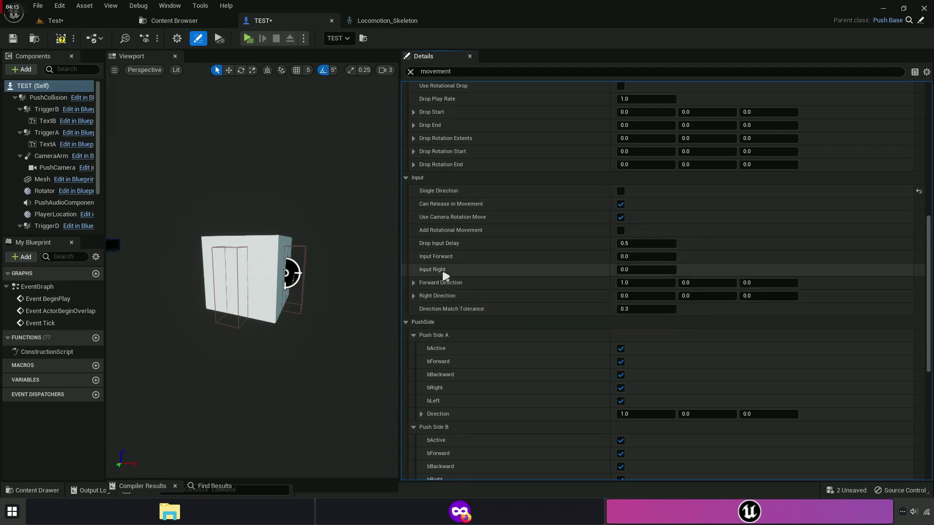
pyautogui.scroll(-5, 486, 321)
pyautogui.scroll(-5, 479, 311)
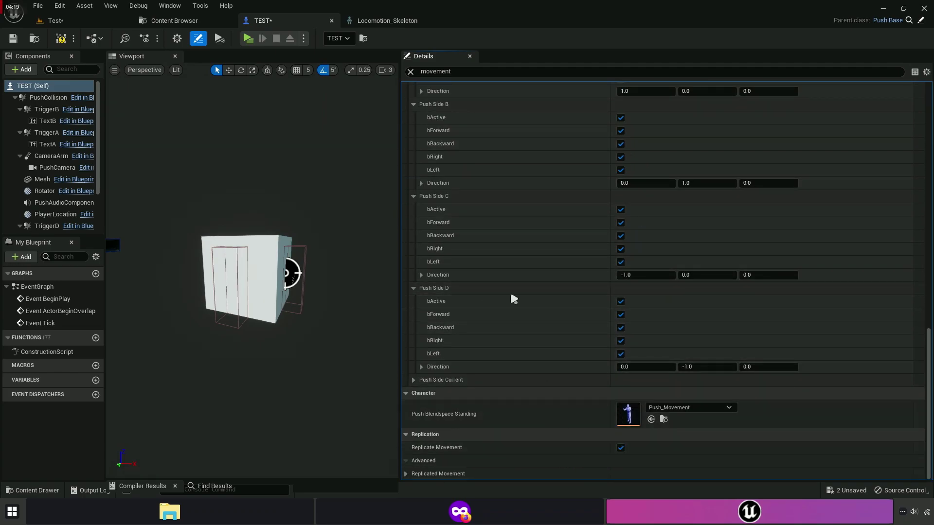
# Filter the TEST blueprint's details by "Push Actor" and widen the viewport showing the cube.
pyautogui.click(409, 71)
pyautogui.moveTo(929, 146); pyautogui.dragTo(929, 178)
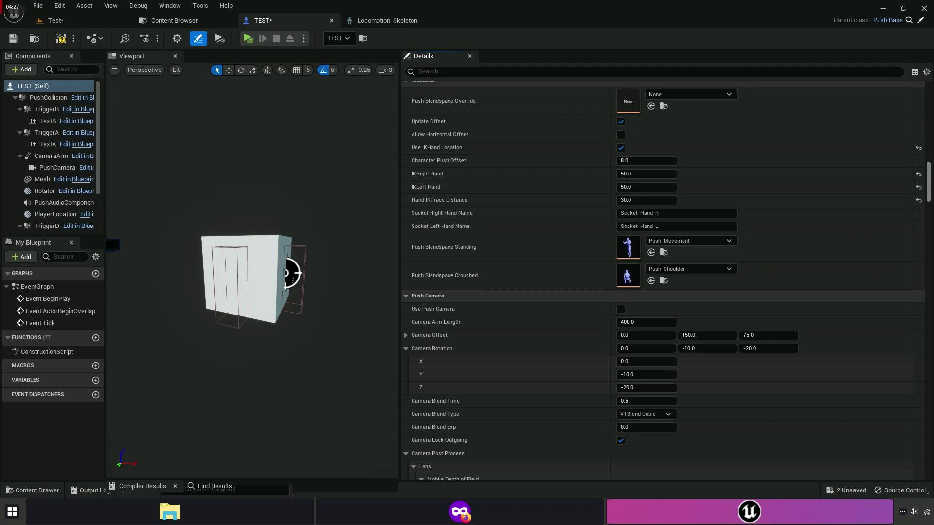
pyautogui.moveTo(928, 182); pyautogui.dragTo(929, 153)
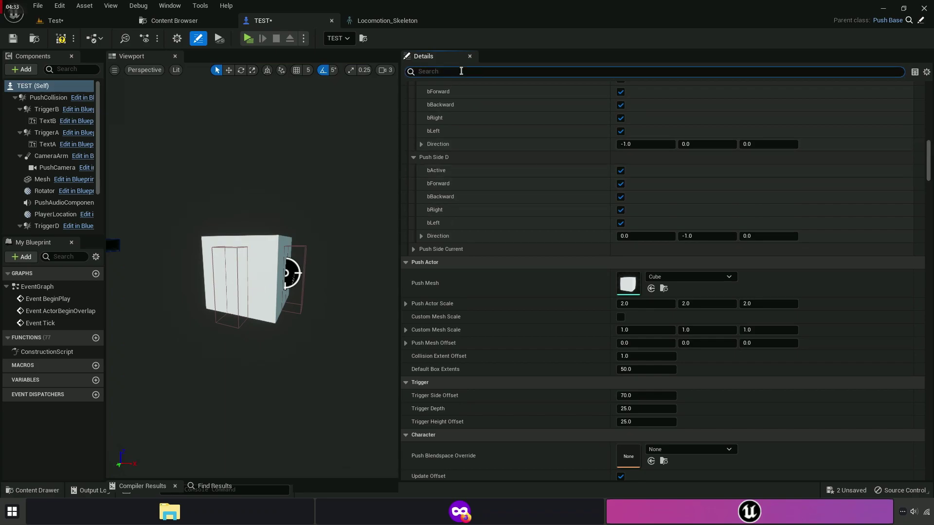
pyautogui.write('Actor')
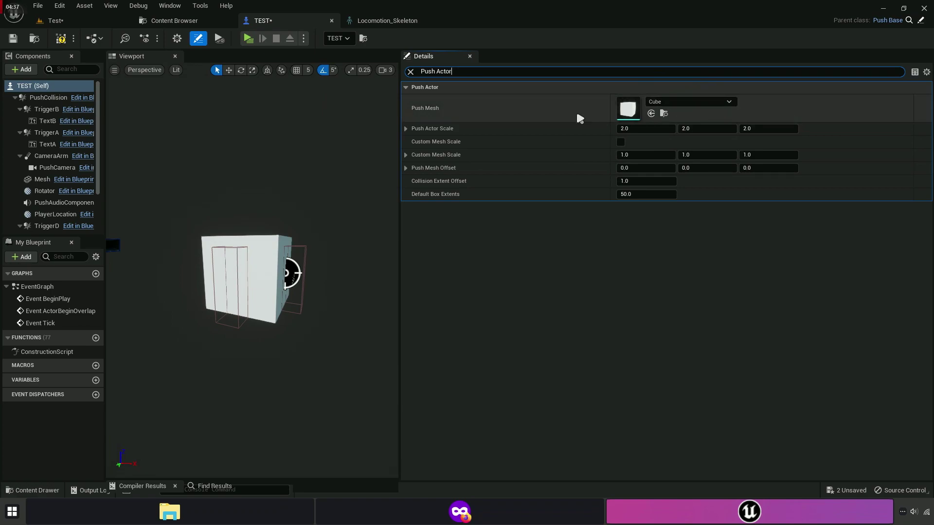
pyautogui.moveTo(341, 194); pyautogui.dragTo(325, 190, button='right')
pyautogui.moveTo(399, 191); pyautogui.dragTo(586, 190)
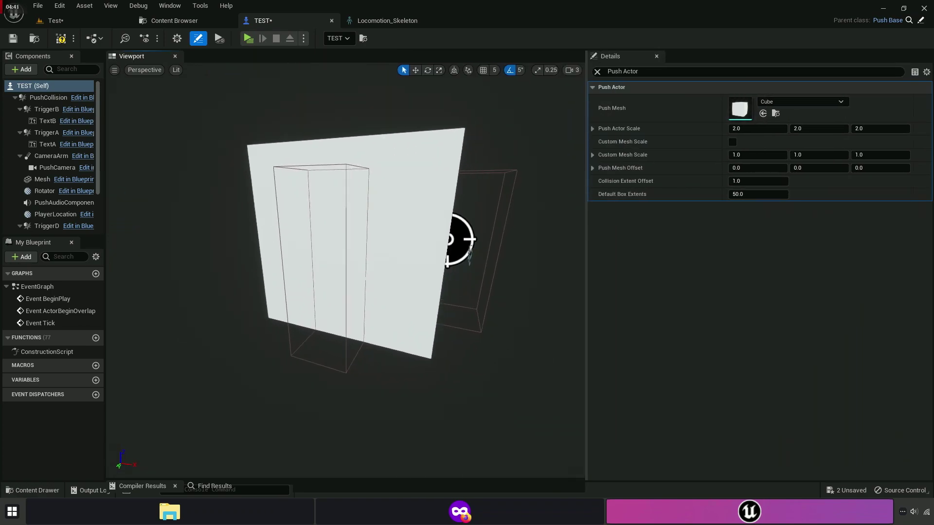
# Assign the Table static mesh from the Blueprint > Pushable > Mesh folder as the TEST blueprint's Push Mesh.
pyautogui.click(174, 21)
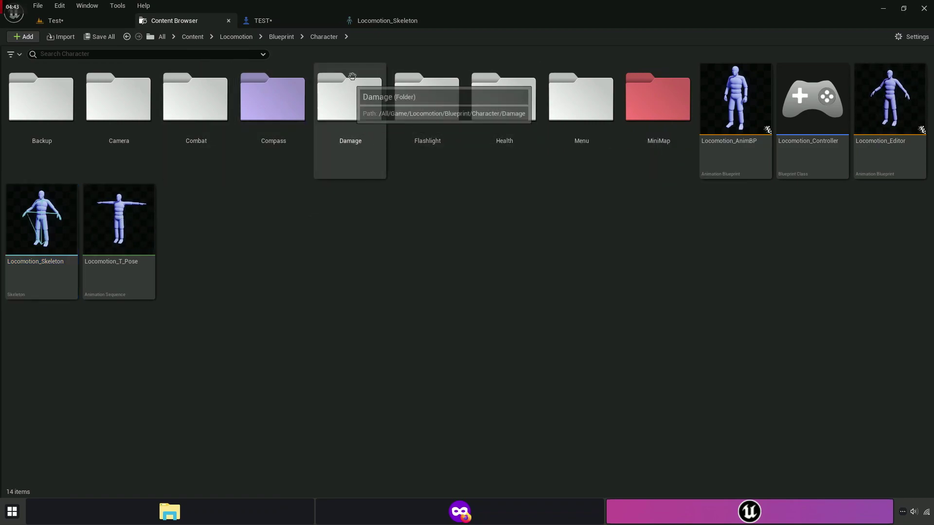
pyautogui.click(280, 37)
pyautogui.click(236, 37)
pyautogui.click(110, 162)
pyautogui.doubleClick(109, 162)
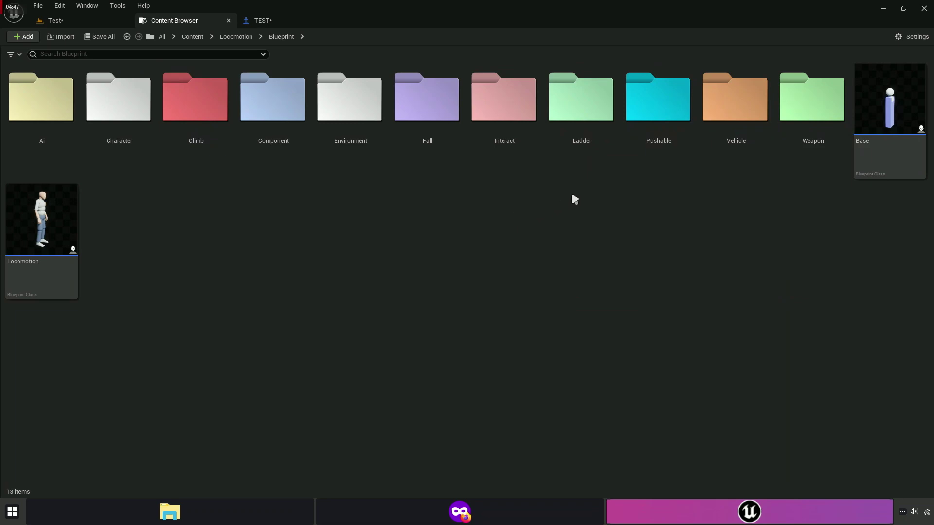
pyautogui.doubleClick(643, 155)
pyautogui.click(272, 155)
pyautogui.doubleClick(272, 156)
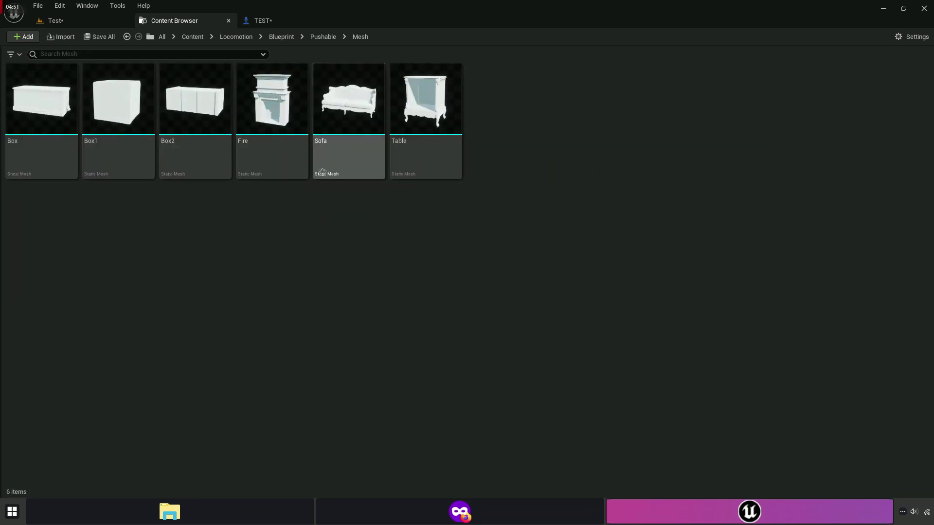
pyautogui.moveTo(423, 156); pyautogui.dragTo(759, 103)
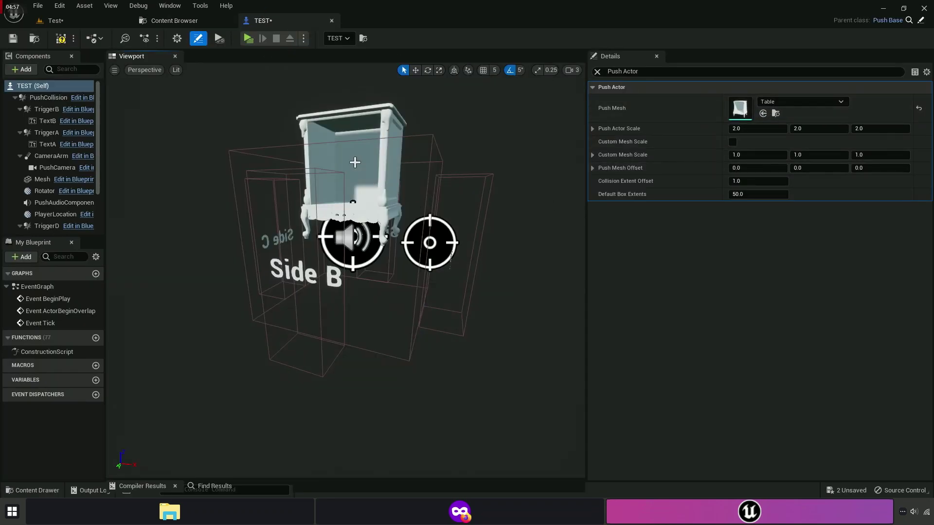
# Try enabling Custom Mesh Scale for the table with a scale of 5 on all three axes.
pyautogui.moveTo(468, 189); pyautogui.dragTo(468, 168)
pyautogui.scroll(-3, 468, 189)
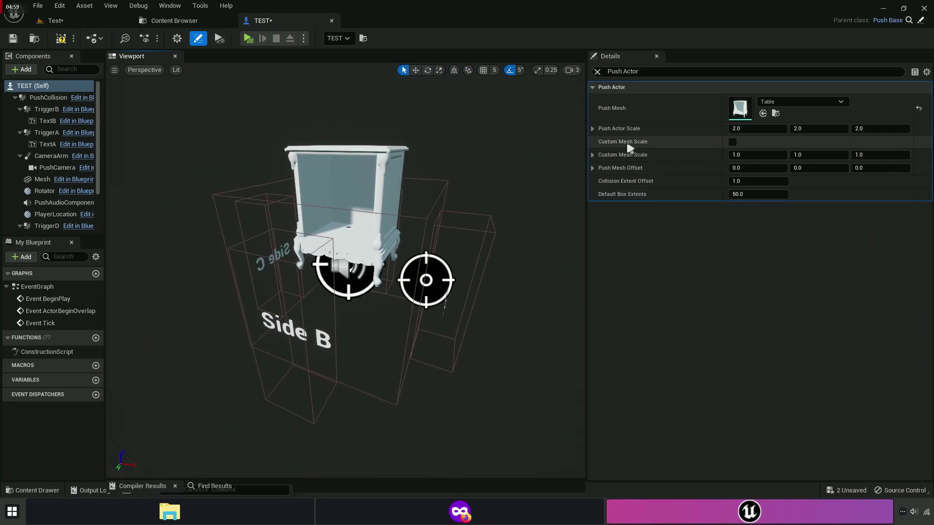
pyautogui.click(732, 141)
pyautogui.click(734, 142)
pyautogui.click(733, 142)
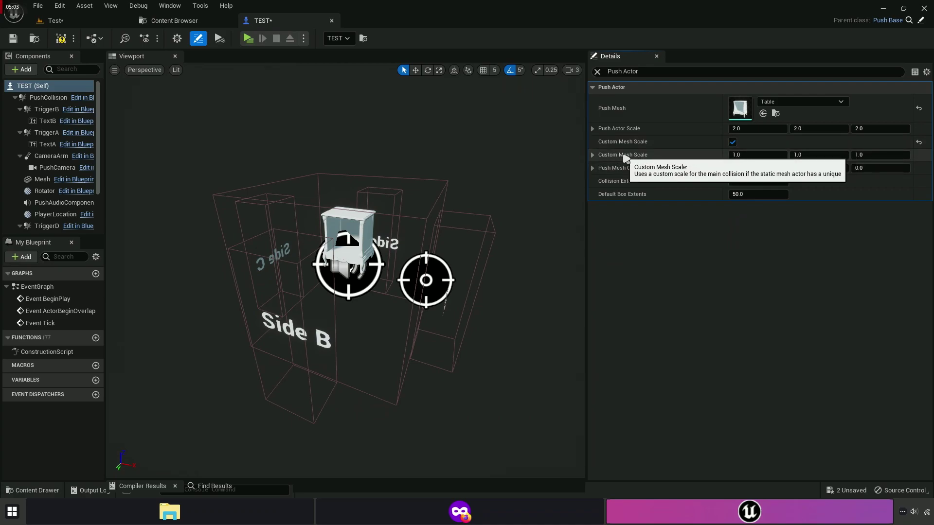
pyautogui.write('5')
pyautogui.press('Tab')
pyautogui.write('5')
pyautogui.press('Tab')
pyautogui.write('5')
pyautogui.press('Tab')
pyautogui.moveTo(456, 194); pyautogui.dragTo(450, 161, button='right')
pyautogui.press('s')
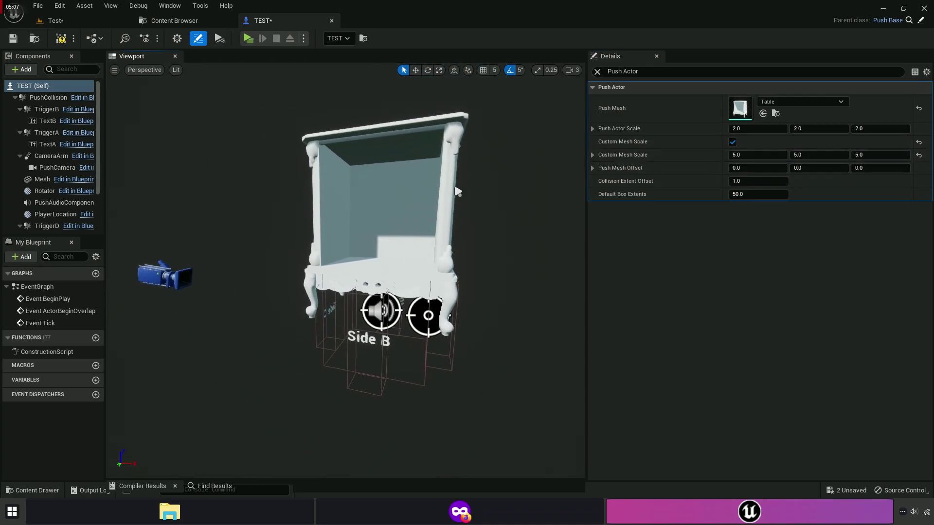
pyautogui.scroll(4, 483, 212)
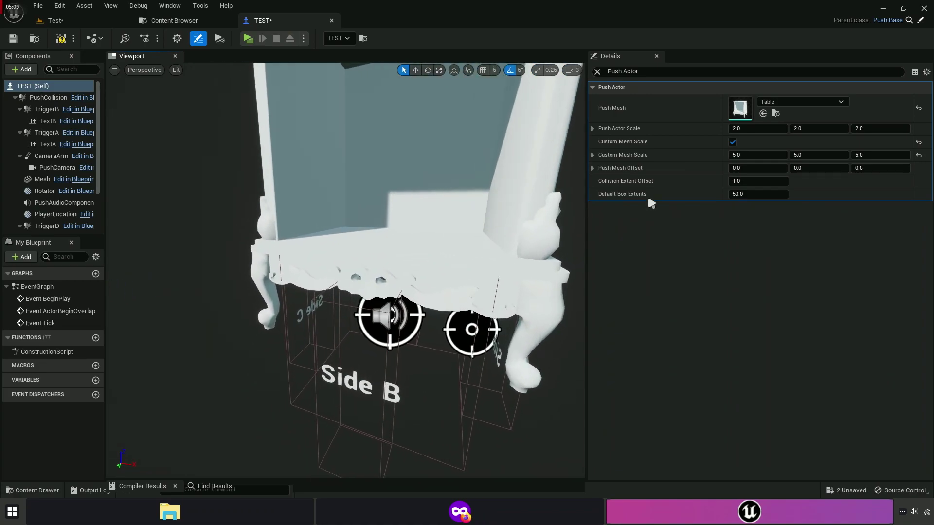
# Try a Push Actor Scale of 5 on all axes with Custom Mesh Scale disabled, and reset the actor scale to its default.
pyautogui.click(732, 142)
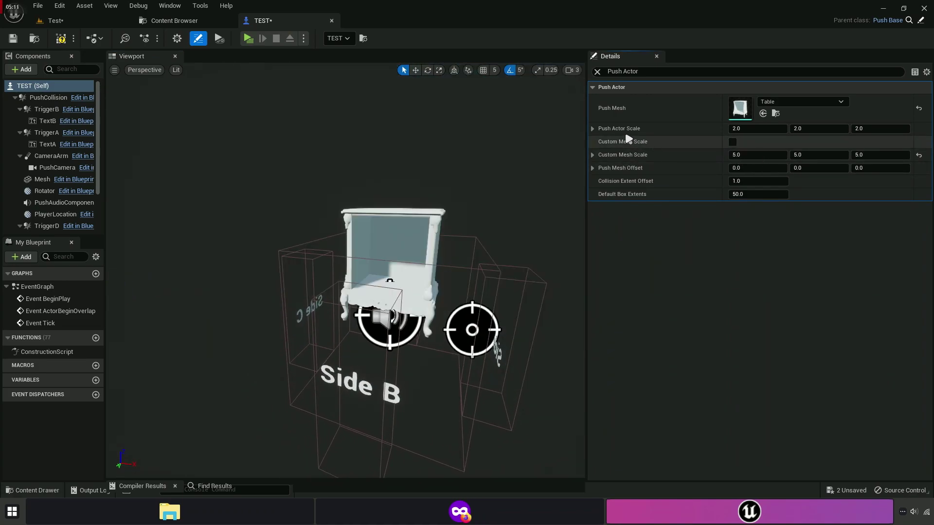
pyautogui.click(762, 131)
pyautogui.write('5')
pyautogui.press('Tab')
pyautogui.write('5')
pyautogui.press('Tab')
pyautogui.write('5')
pyautogui.press('Return')
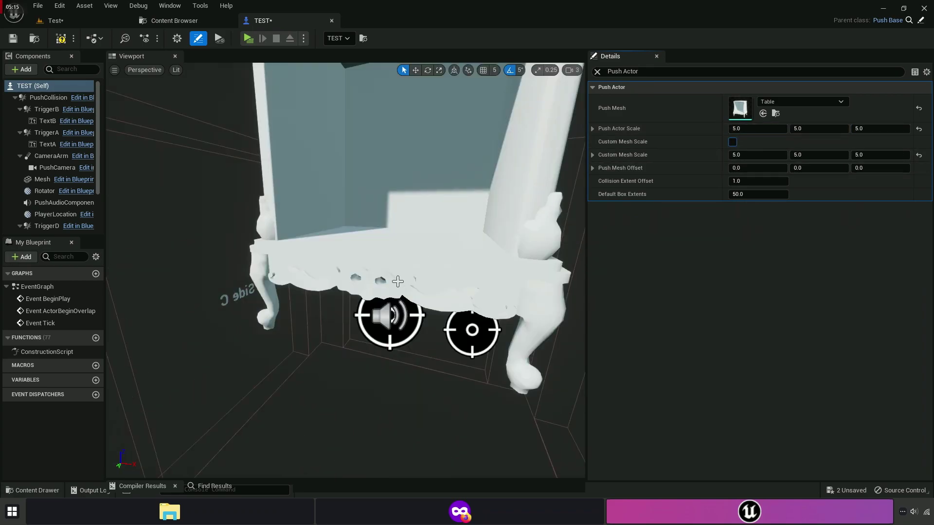
pyautogui.moveTo(400, 279); pyautogui.dragTo(364, 311)
pyautogui.moveTo(212, 125); pyautogui.dragTo(212, 125, button='right')
pyautogui.press('s')
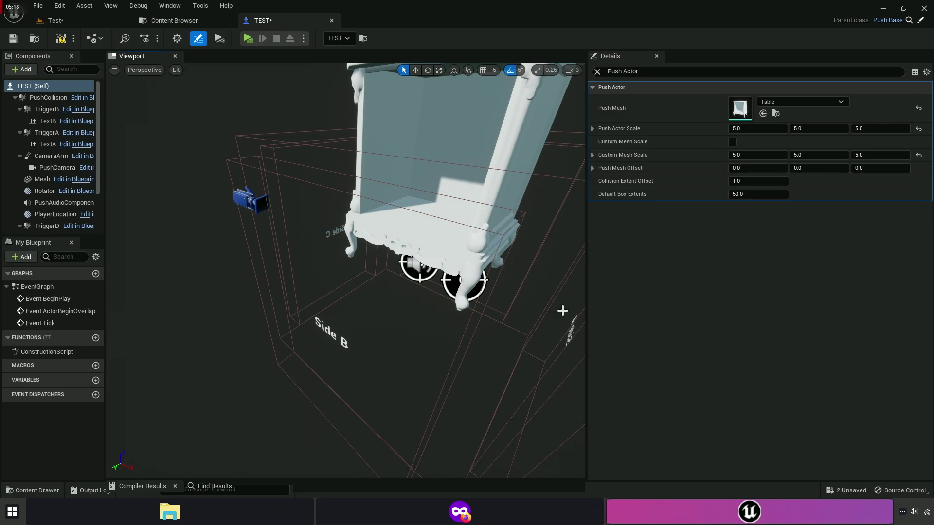
pyautogui.click(918, 129)
# Enable Custom Mesh Scale for the table and set the scale to 4 on all three axes.
pyautogui.moveTo(535, 161)
pyautogui.mouseDown(button='right')
pyautogui.moveTo(574, 190)
pyautogui.moveTo(535, 161)
pyautogui.mouseUp(button='right')
pyautogui.press('w')
pyautogui.moveTo(639, 145)
pyautogui.click(733, 142)
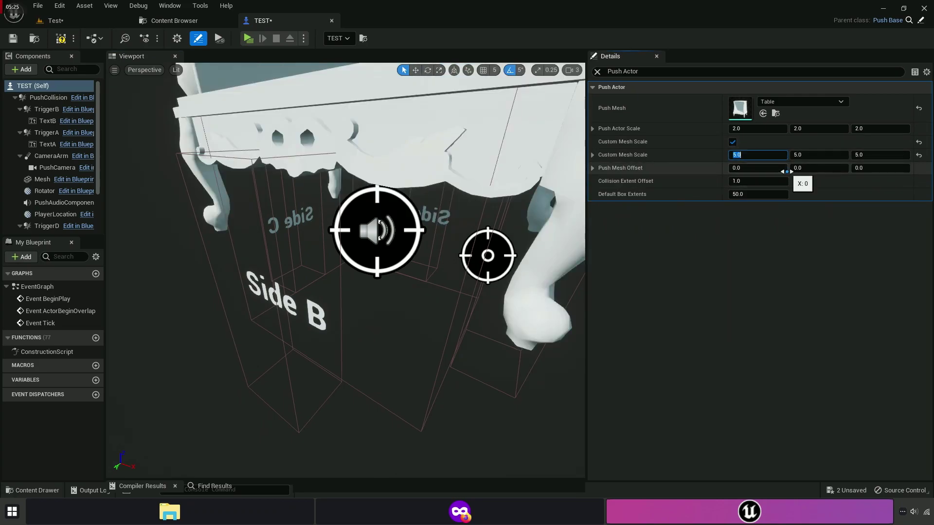
pyautogui.write('4')
pyautogui.press('Return')
pyautogui.scroll(-3, 345, 270)
pyautogui.scroll(2, 345, 271)
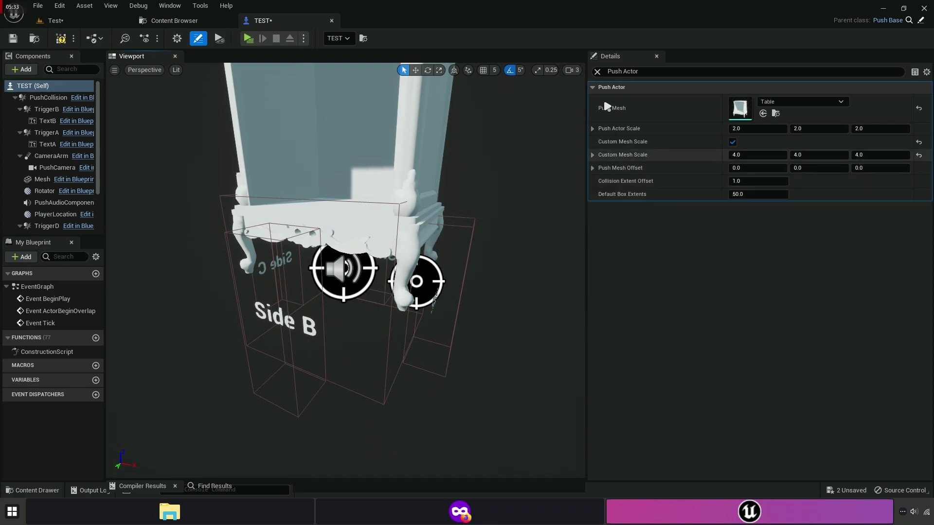
# Clear the details filter and examine the Push Actor and Trigger settings against the table in the viewport.
pyautogui.click(597, 71)
pyautogui.moveTo(930, 117); pyautogui.dragTo(928, 167)
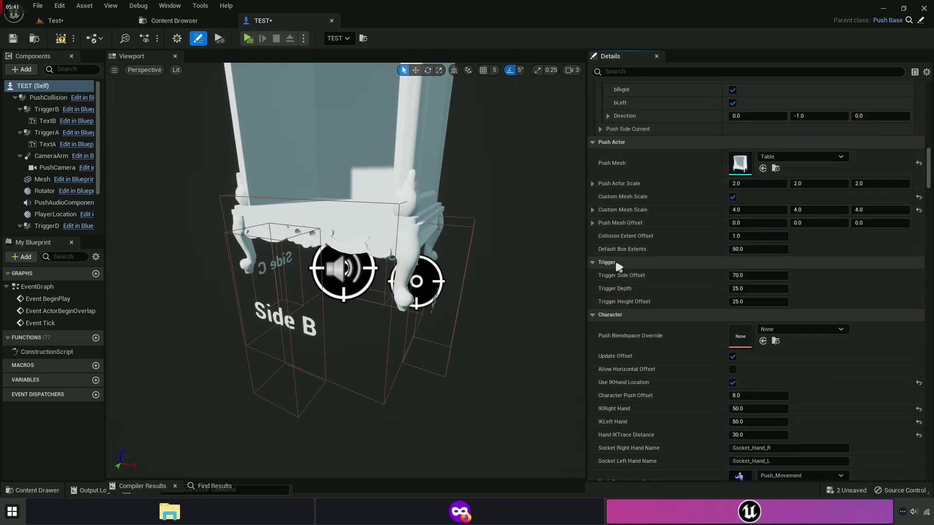
pyautogui.moveTo(469, 325); pyautogui.dragTo(437, 305, button='right')
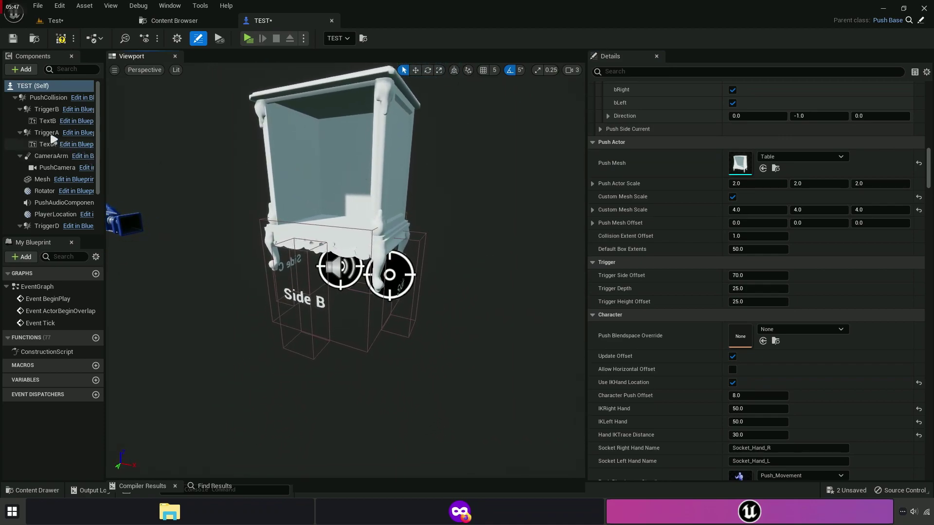
# Try moving the Mesh component vertically in the viewport and reset its location to the default.
pyautogui.click(40, 180)
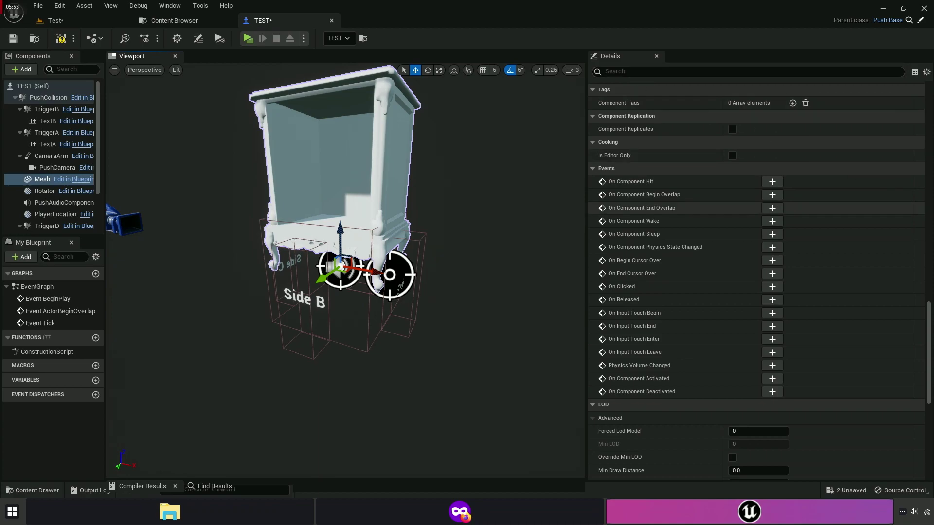
pyautogui.moveTo(928, 372); pyautogui.dragTo(930, 135)
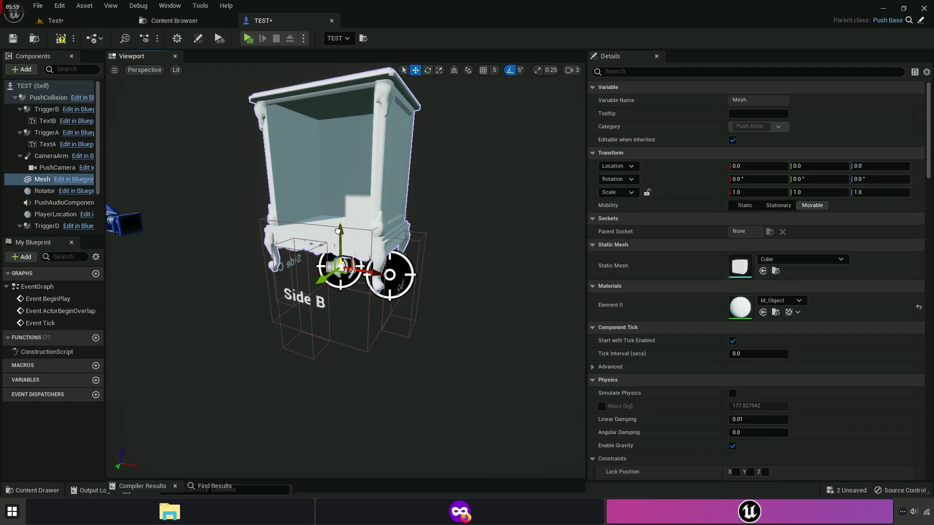
pyautogui.click(918, 167)
pyautogui.scroll(4, 219, 221)
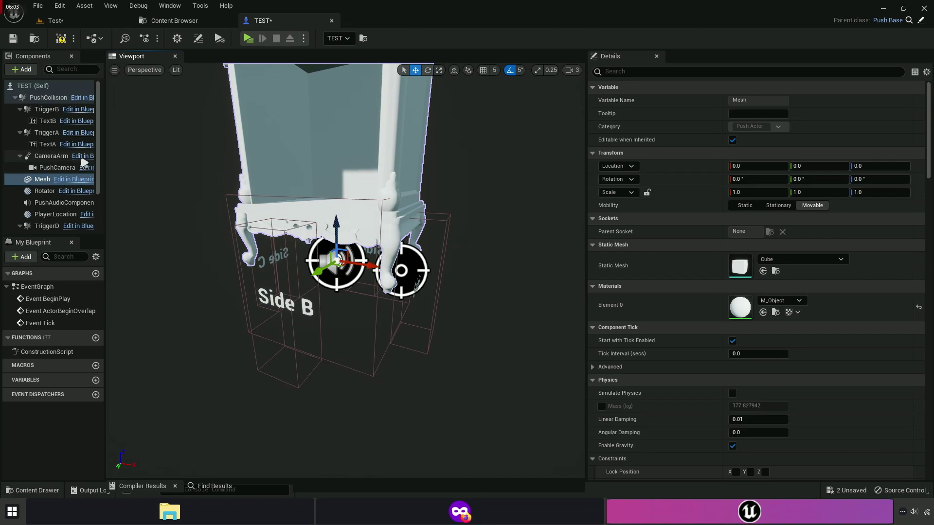
# Select the TEST blueprint root and widen the component list to review its components.
pyautogui.click(44, 86)
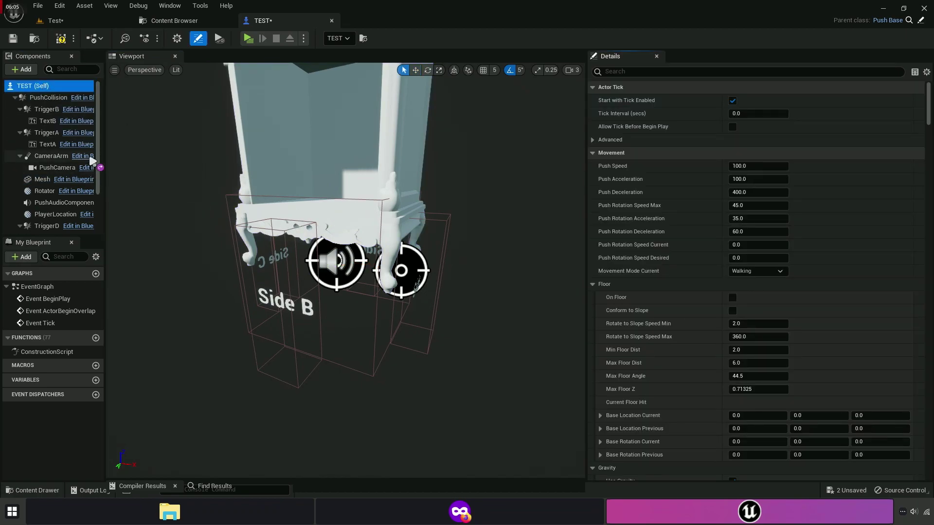
pyautogui.moveTo(104, 140); pyautogui.dragTo(114, 140)
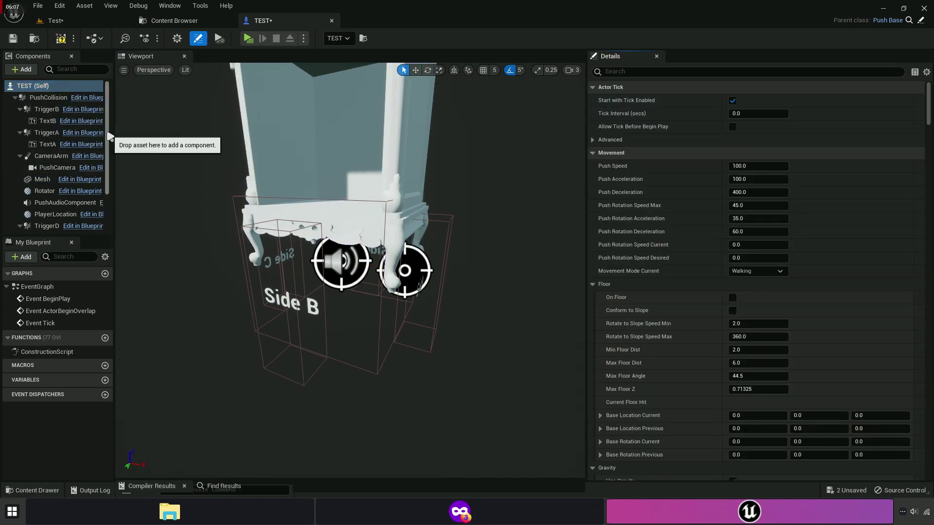
pyautogui.scroll(-3, 105, 184)
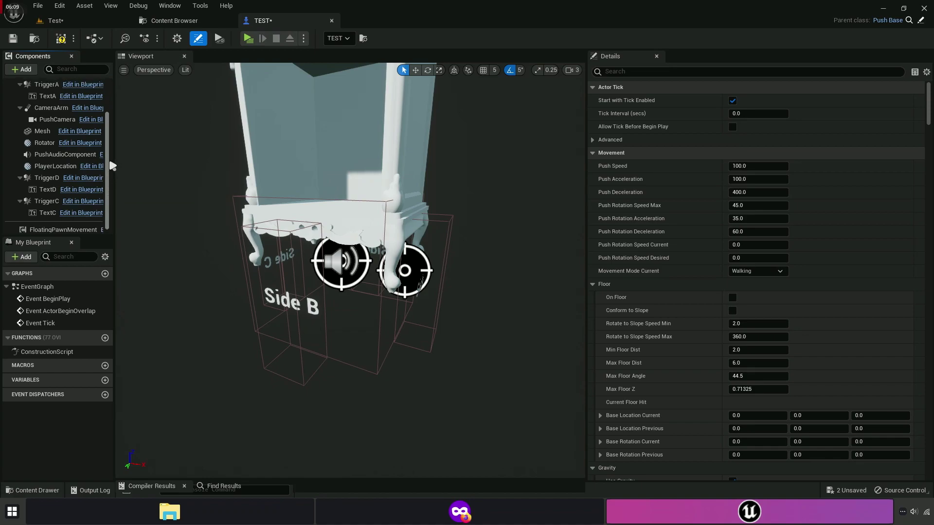
pyautogui.scroll(3, 109, 150)
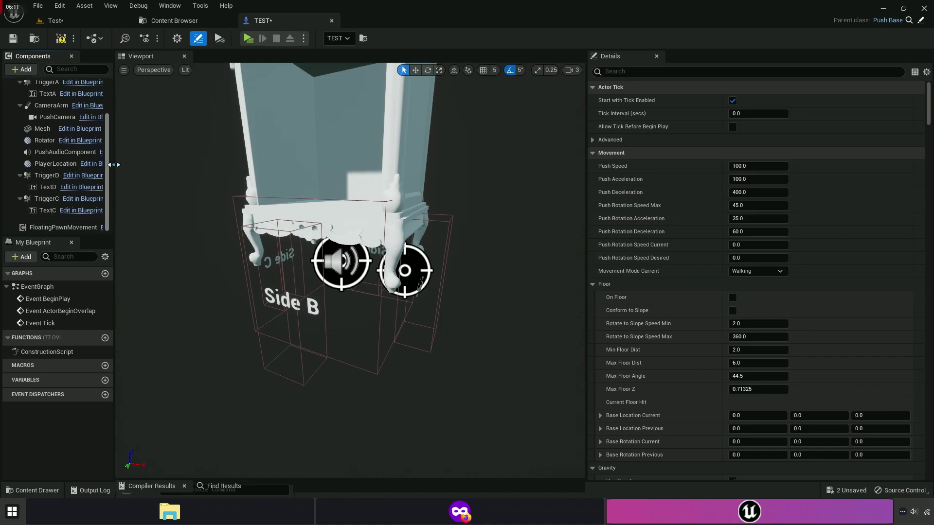
pyautogui.scroll(1, 108, 90)
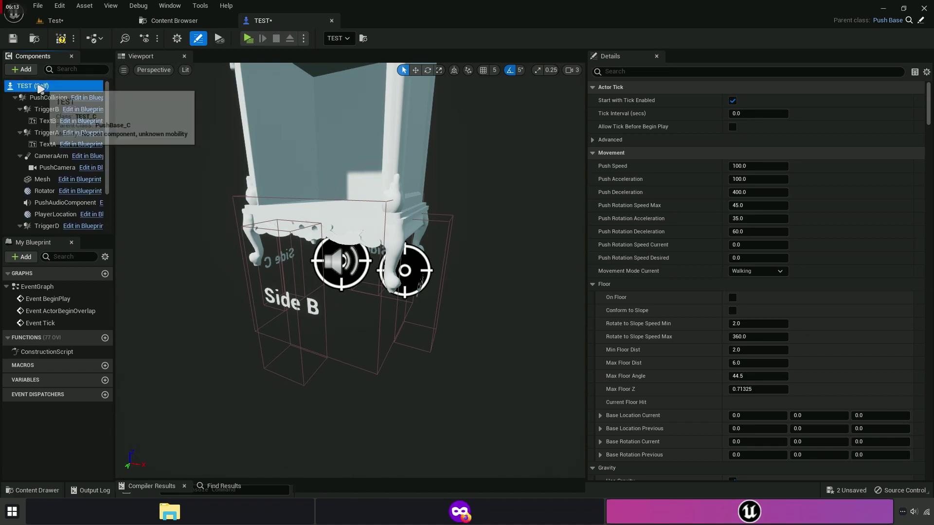
# Try a Push Mesh Offset of 5 on all three axes and reset the offset to its default.
pyautogui.moveTo(929, 115); pyautogui.dragTo(929, 179)
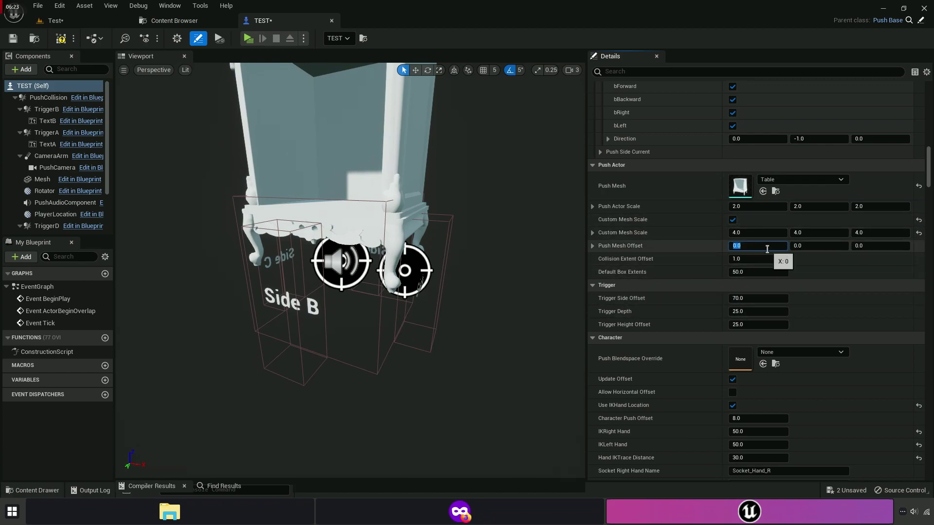
pyautogui.press('Tab')
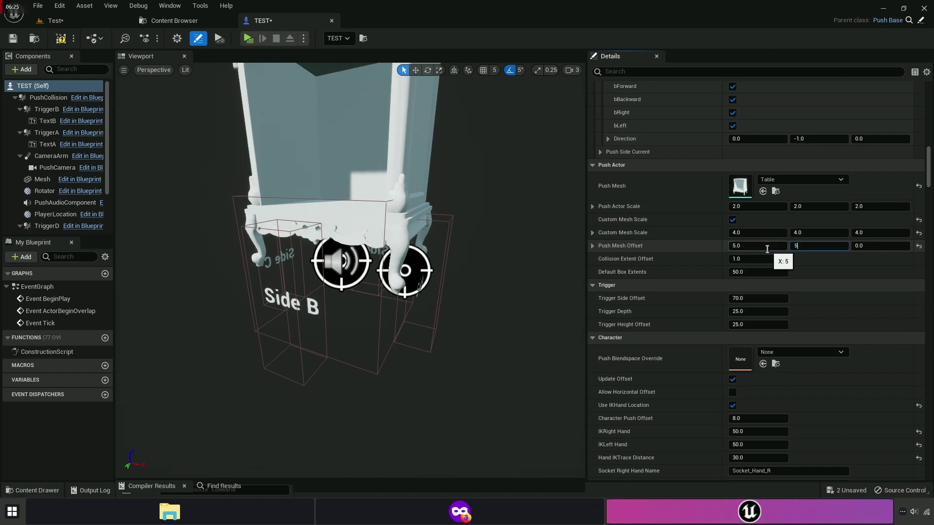
pyautogui.press('Tab')
pyautogui.write('5')
pyautogui.press('Tab')
pyautogui.moveTo(343, 194); pyautogui.dragTo(559, 201, button='right')
pyautogui.moveTo(350, 219); pyautogui.dragTo(453, 219, button='right')
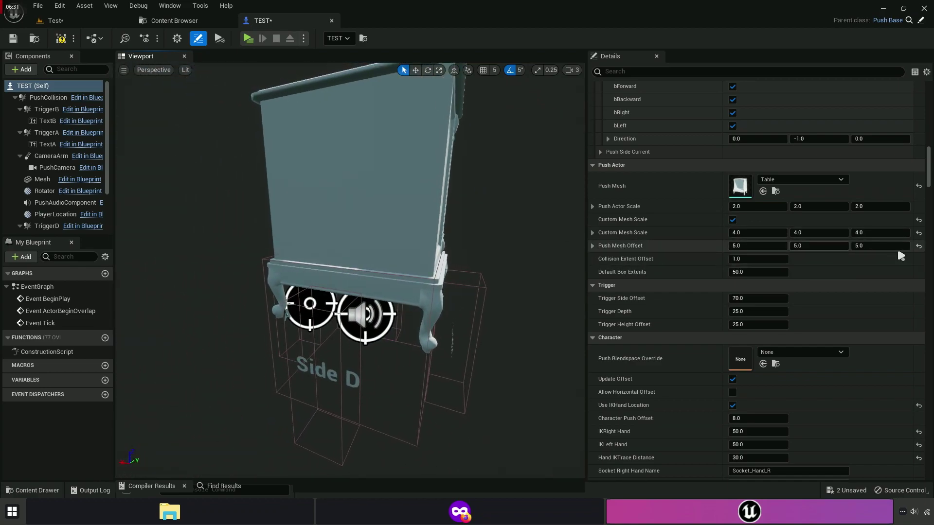
pyautogui.click(918, 245)
# Try Push Mesh Offset Z values of -100 and -200 and compare the table with the collision box.
pyautogui.click(880, 246)
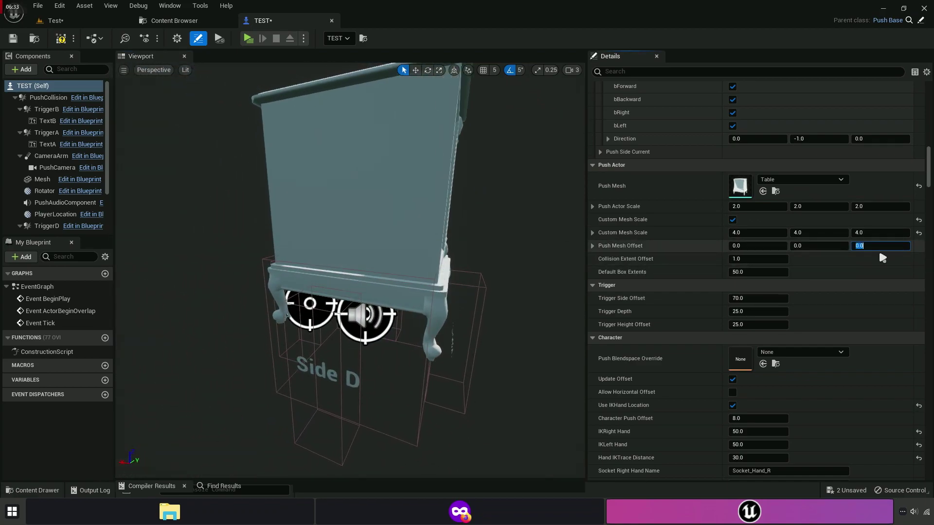
pyautogui.write('-100')
pyautogui.press('Return')
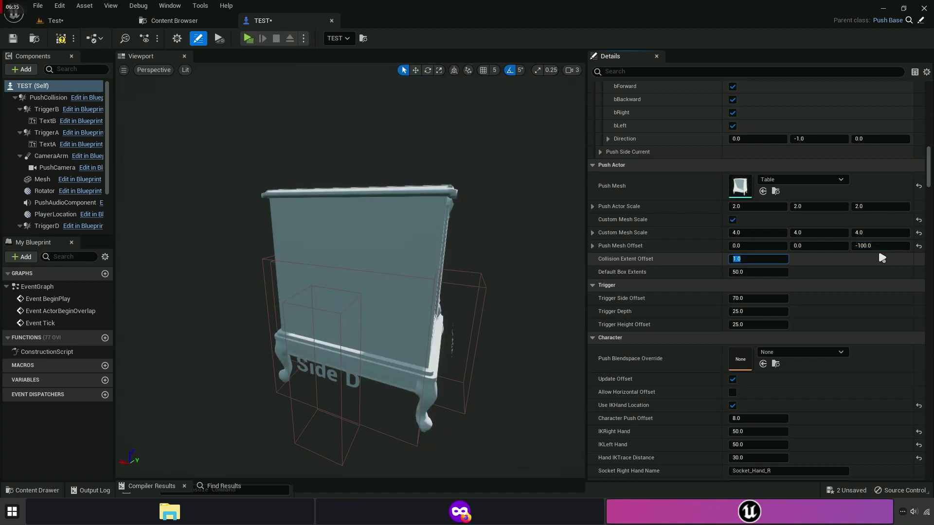
pyautogui.write('-200')
pyautogui.press('Tab')
pyautogui.keyDown('alt'); pyautogui.moveTo(502, 233); pyautogui.dragTo(578, 205); pyautogui.keyUp('alt')
pyautogui.keyDown('alt'); pyautogui.moveTo(350, 233); pyautogui.dragTo(506, 219); pyautogui.keyUp('alt')
pyautogui.moveTo(447, 206); pyautogui.dragTo(380, 264)
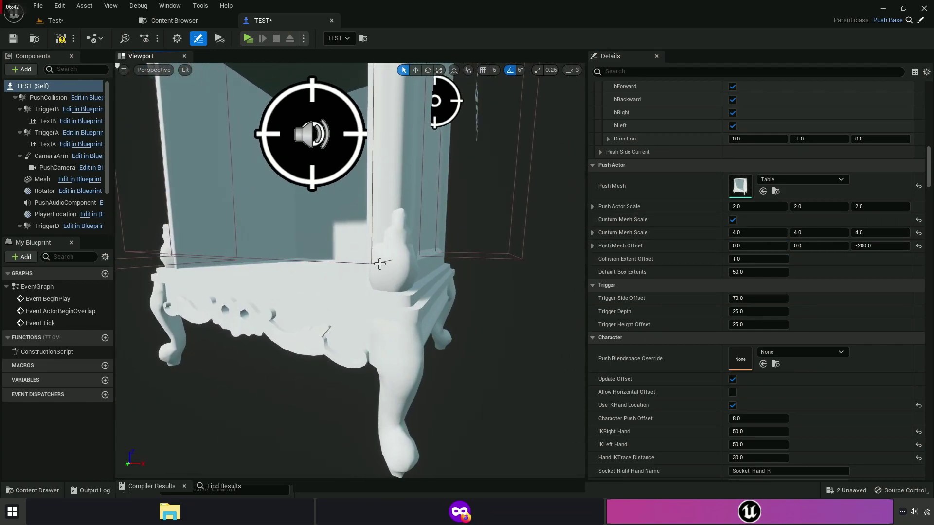
# Try Push Mesh Offset Z values of -150, about -217.6, -130 and -120 for the table.
pyautogui.click(858, 247)
pyautogui.write('-150')
pyautogui.press('Tab')
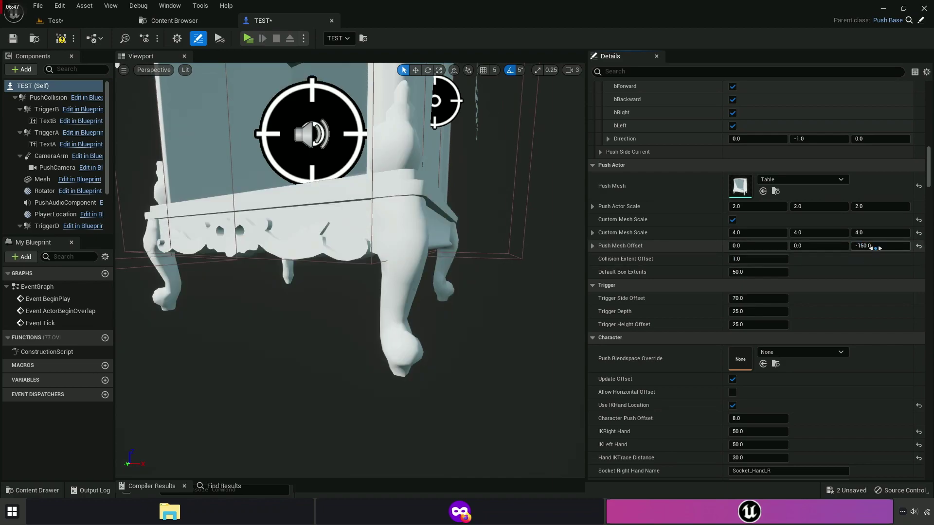
pyautogui.moveTo(878, 276); pyautogui.dragTo(875, 265)
pyautogui.click(885, 248)
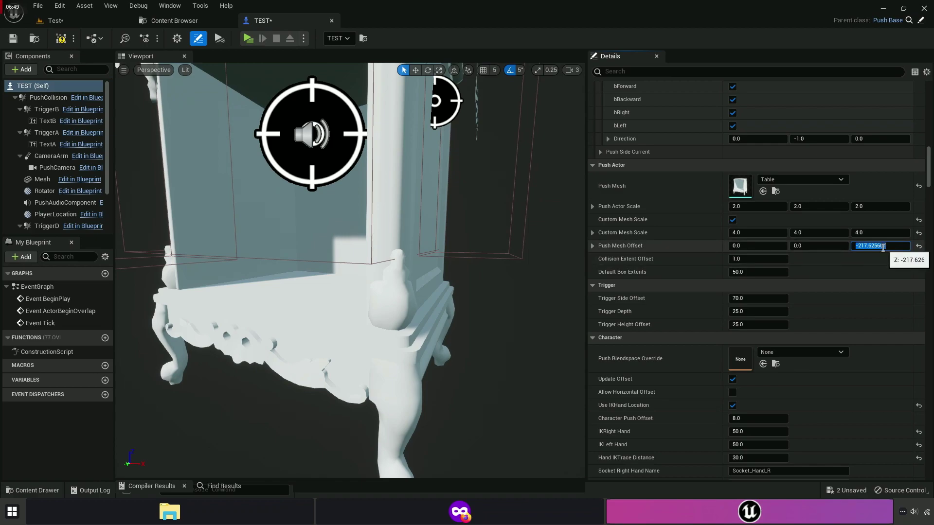
pyautogui.write('-130')
pyautogui.press('Tab')
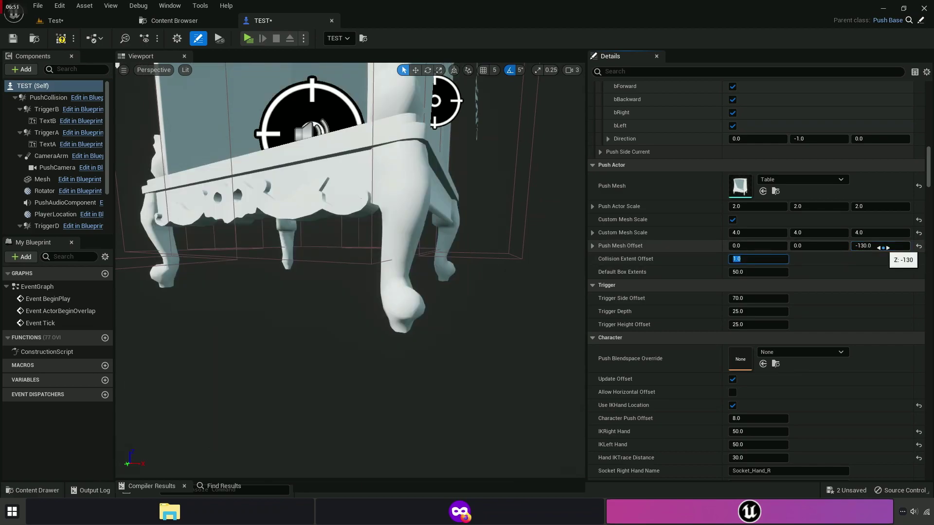
pyautogui.click(883, 248)
pyautogui.write('-120')
pyautogui.press('Tab')
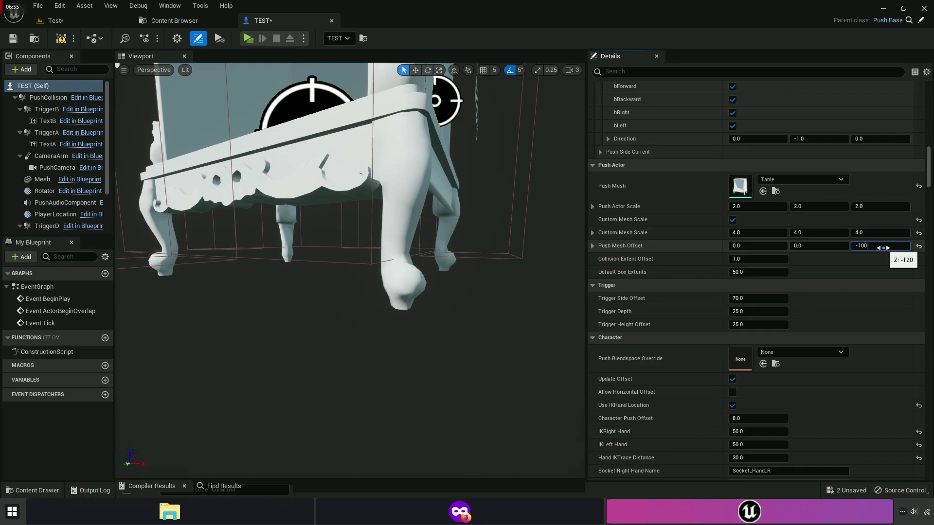
# Set the Push Mesh Offset Z to -100 and check the table against the collision box from several sides.
pyautogui.click(882, 248)
pyautogui.write('-100')
pyautogui.press('Tab')
pyautogui.moveTo(389, 280)
pyautogui.mouseDown(button='right')
pyautogui.moveTo(452, 297)
pyautogui.moveTo(389, 280)
pyautogui.mouseUp(button='right')
pyautogui.moveTo(419, 311); pyautogui.dragTo(262, 268, button='right')
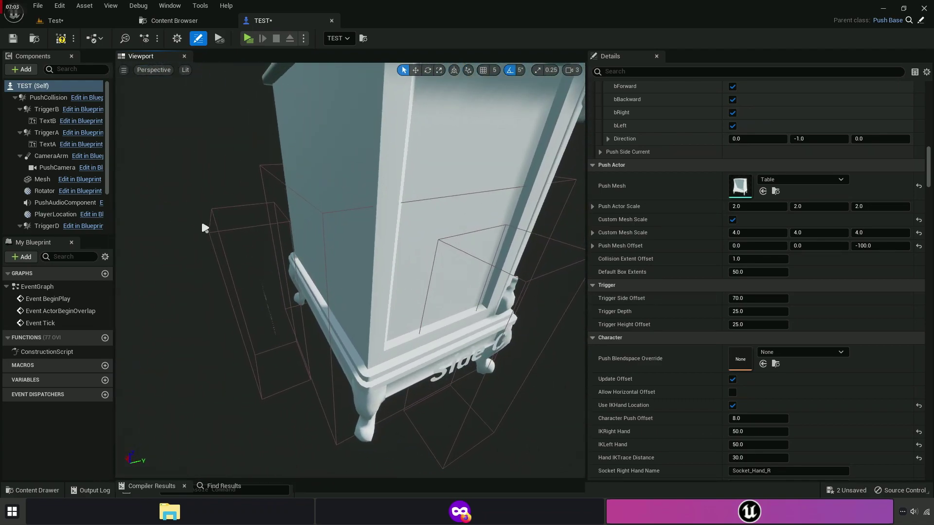
pyautogui.moveTo(310, 338); pyautogui.dragTo(305, 359, button='right')
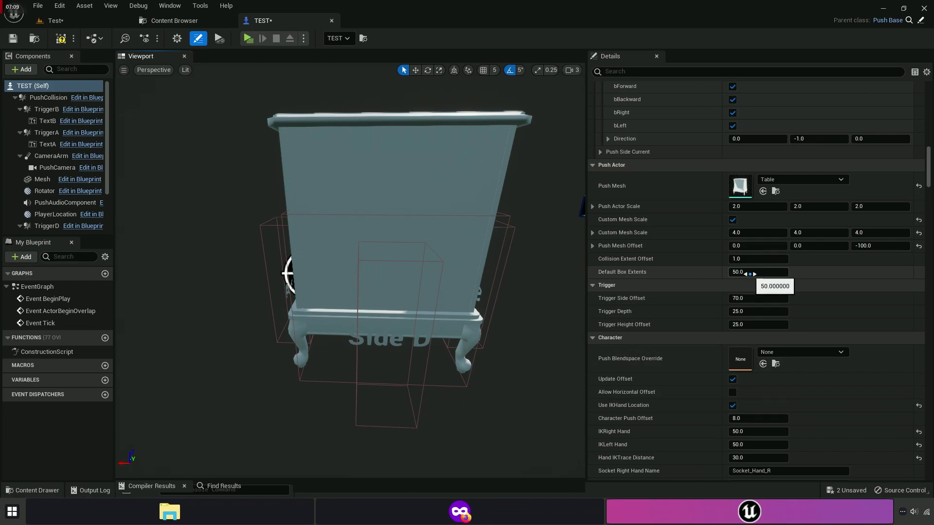
# Try Default Box Extents of about 65.6 and 0, and reset the extents to their default.
pyautogui.moveTo(748, 272); pyautogui.dragTo(763, 275)
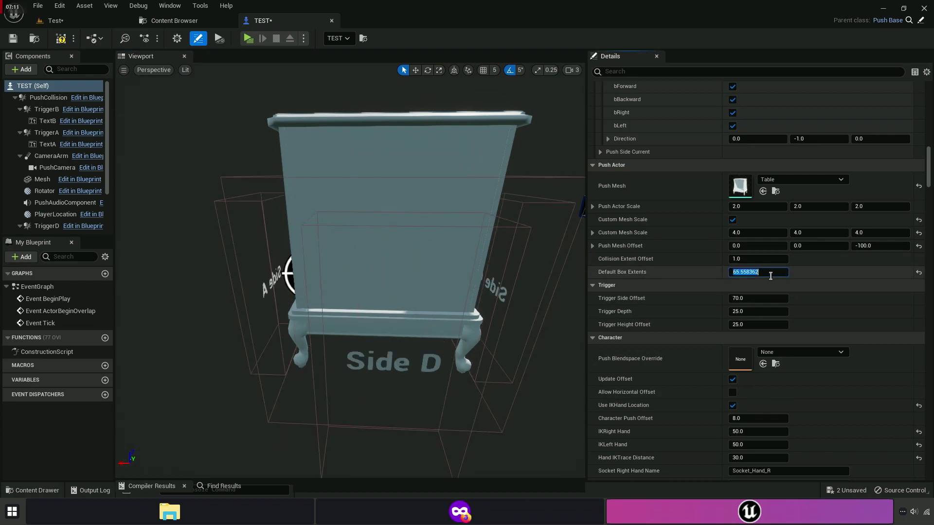
pyautogui.write('0')
pyautogui.press('Tab')
pyautogui.moveTo(458, 252); pyautogui.dragTo(442, 238, button='right')
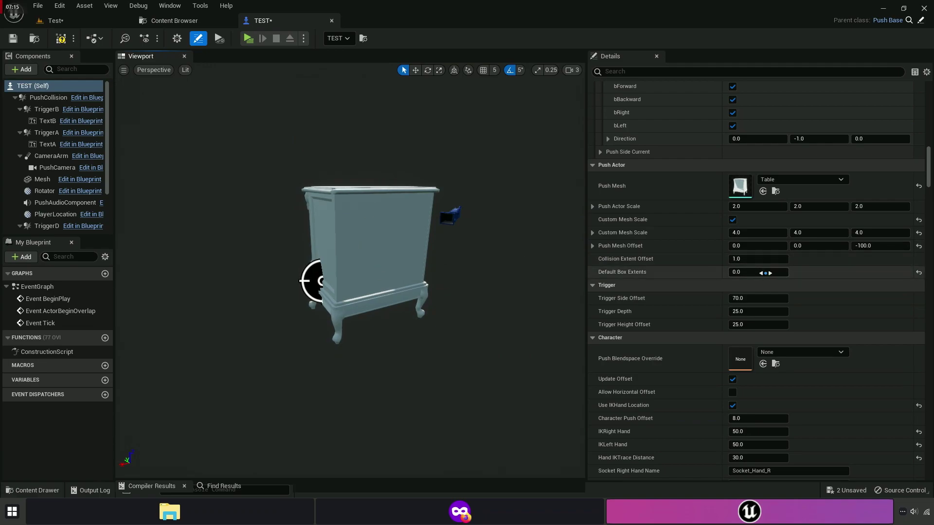
pyautogui.click(918, 272)
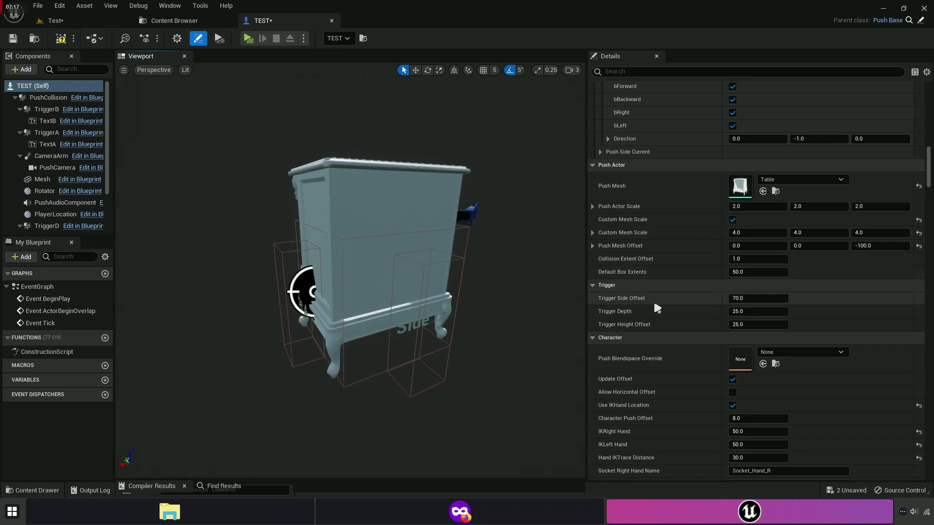
# Try Trigger Side Offset values of 100 and 500 and check the trigger boxes around the table.
pyautogui.moveTo(331, 296); pyautogui.dragTo(452, 295, button='right')
pyautogui.moveTo(330, 291); pyautogui.dragTo(331, 291, button='right')
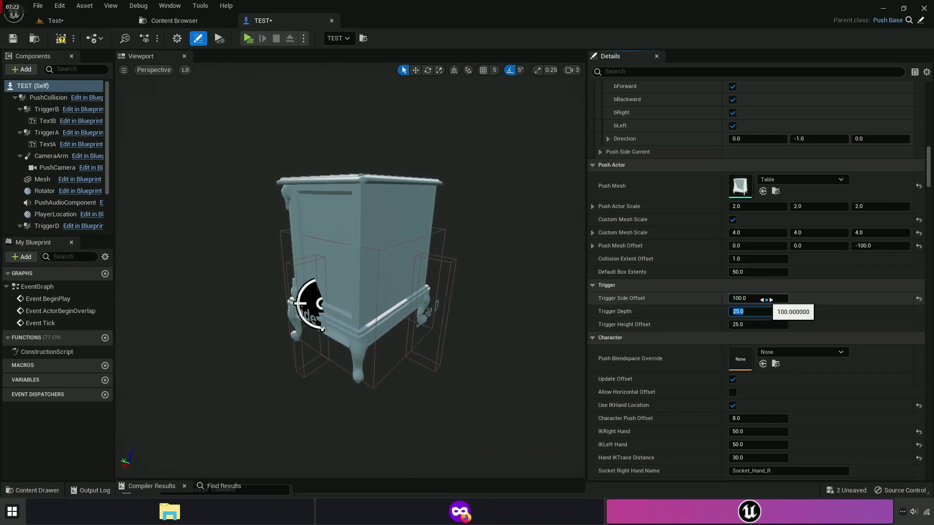
pyautogui.moveTo(342, 331); pyautogui.dragTo(342, 332, button='right')
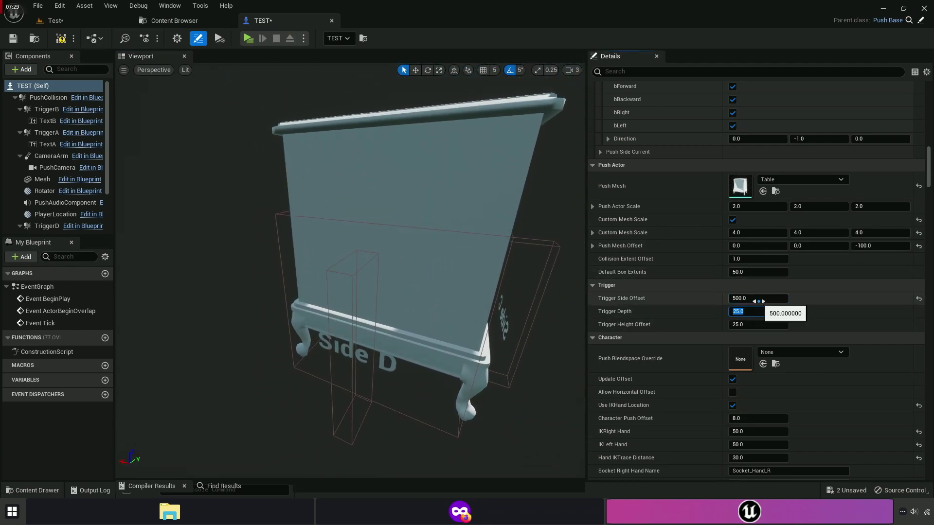
# Compile the blueprint and play-test it by walking the character around the table, and end the play session.
pyautogui.click(57, 40)
pyautogui.click(247, 39)
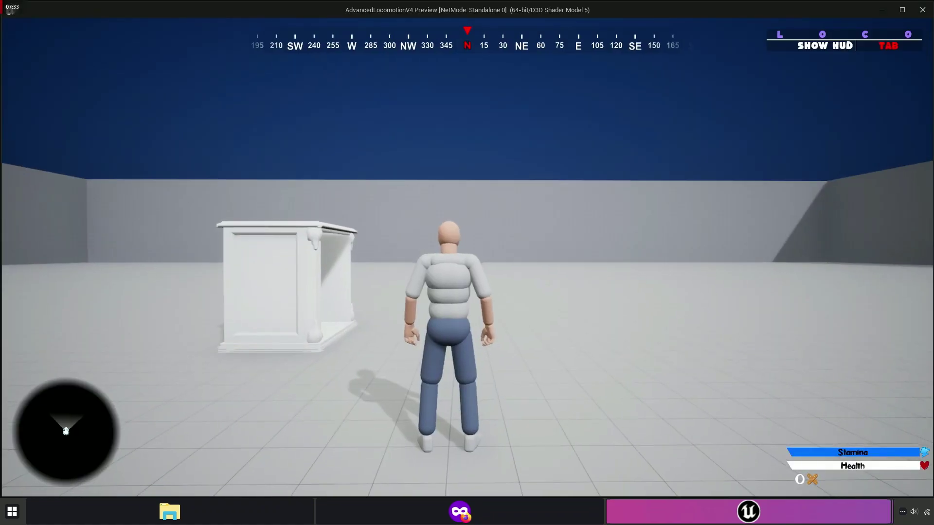
pyautogui.press('w')
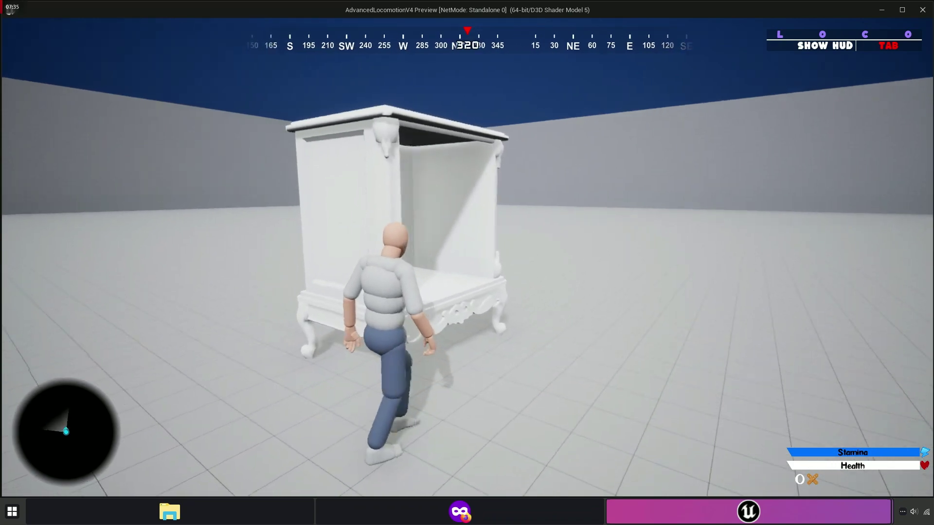
pyautogui.press('a')
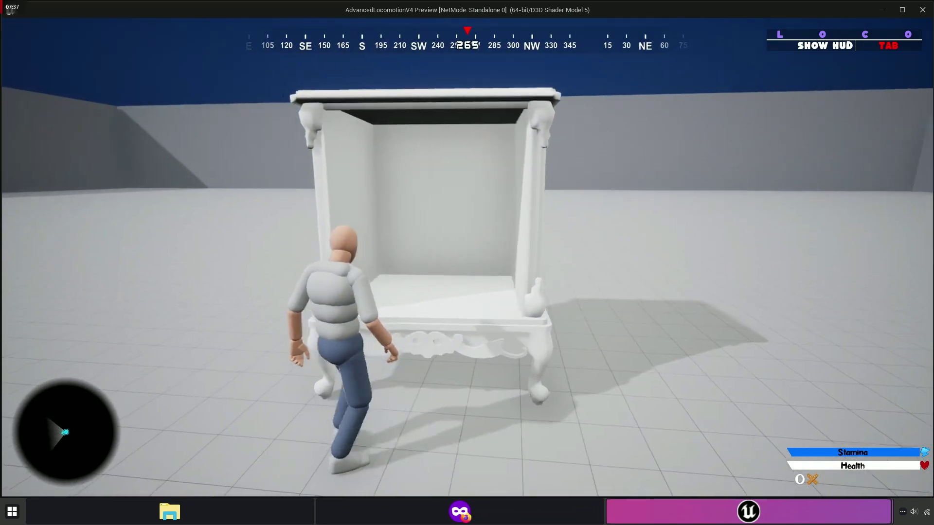
pyautogui.press('Escape')
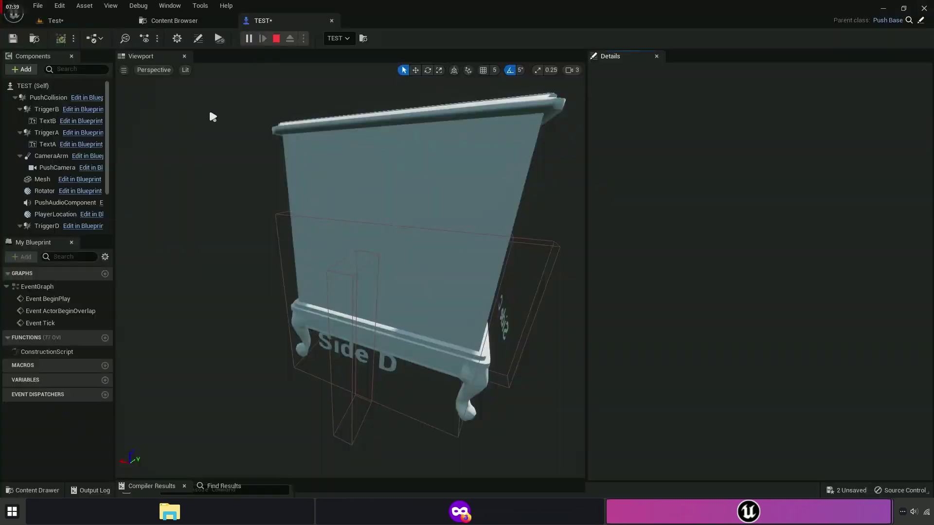
# Set the Trigger Side Offset to 0 for the TEST blueprint and start a play session.
pyautogui.click(35, 88)
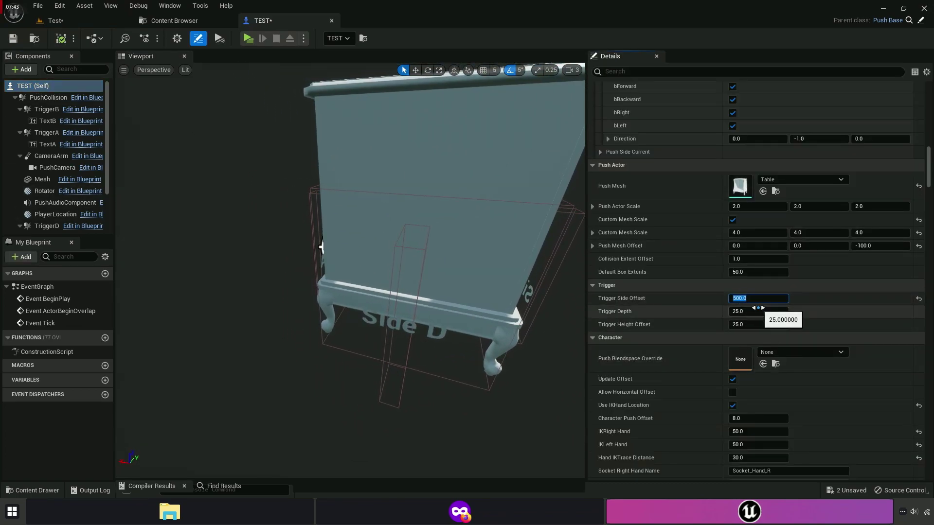
pyautogui.keyDown('alt'); pyautogui.moveTo(337, 282); pyautogui.dragTo(440, 282); pyautogui.keyUp('alt')
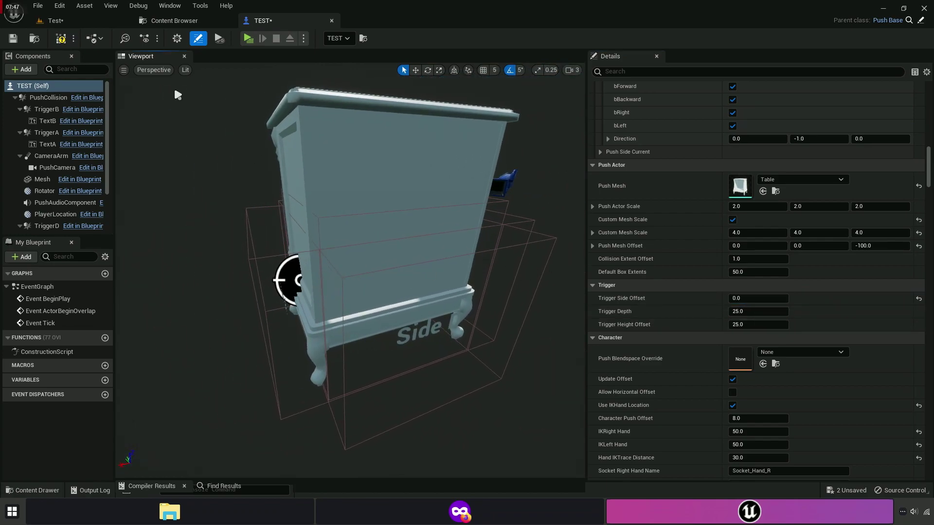
pyautogui.click(248, 38)
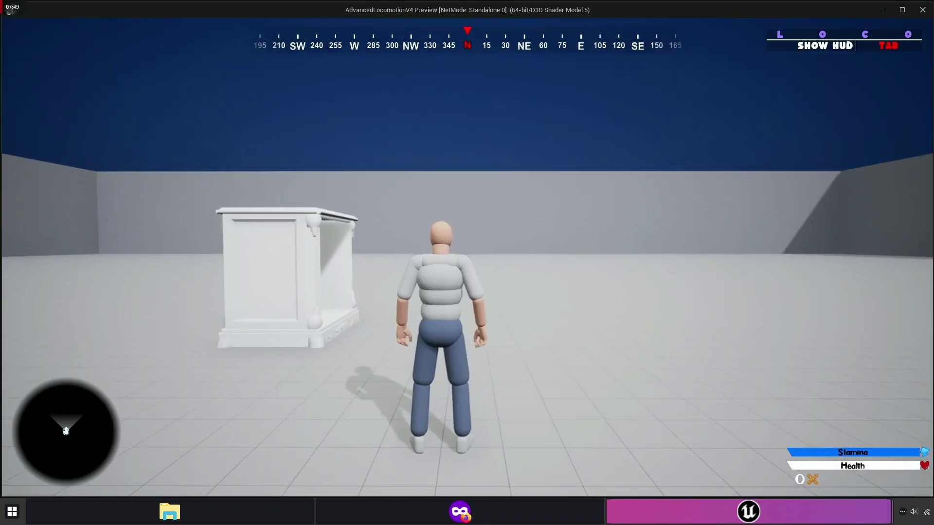
# Walk the character to the narrow side of the table, grab it and test pushing it.
pyautogui.press('w')
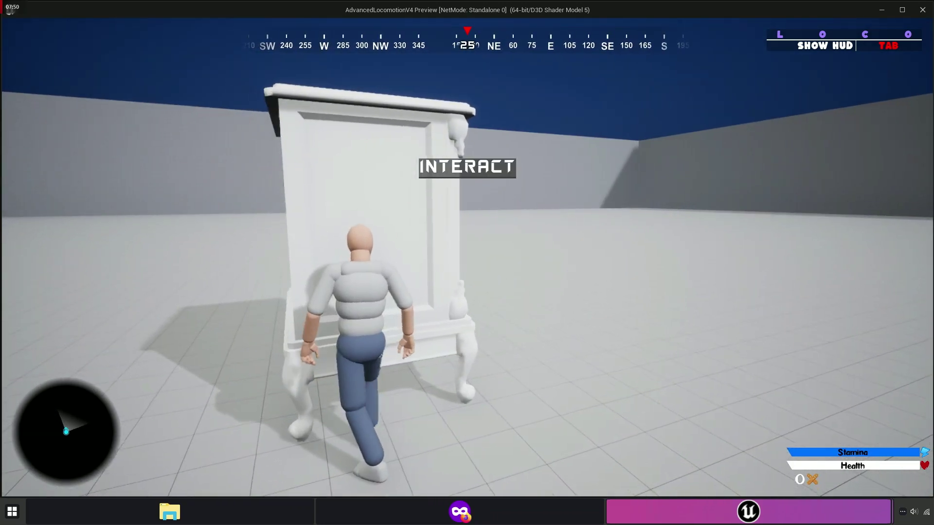
pyautogui.press('e')
pyautogui.press('w')
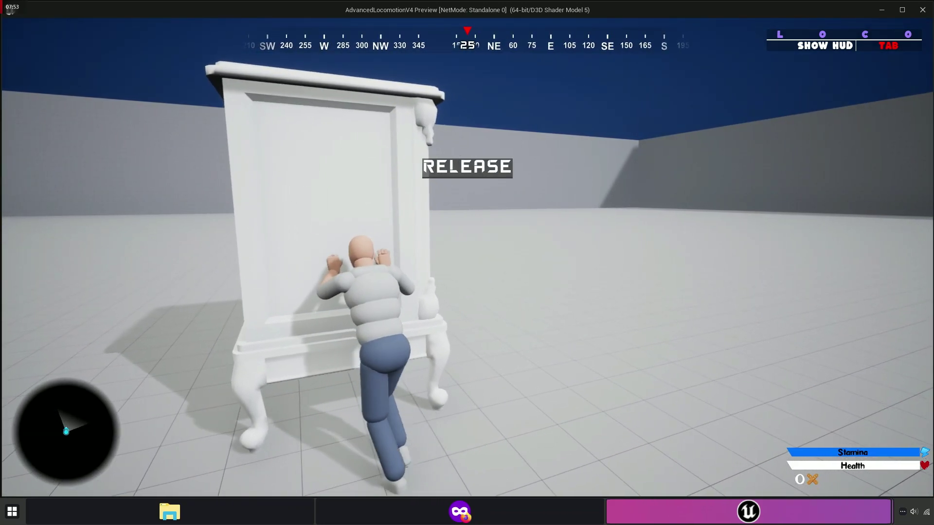
pyautogui.press('w')
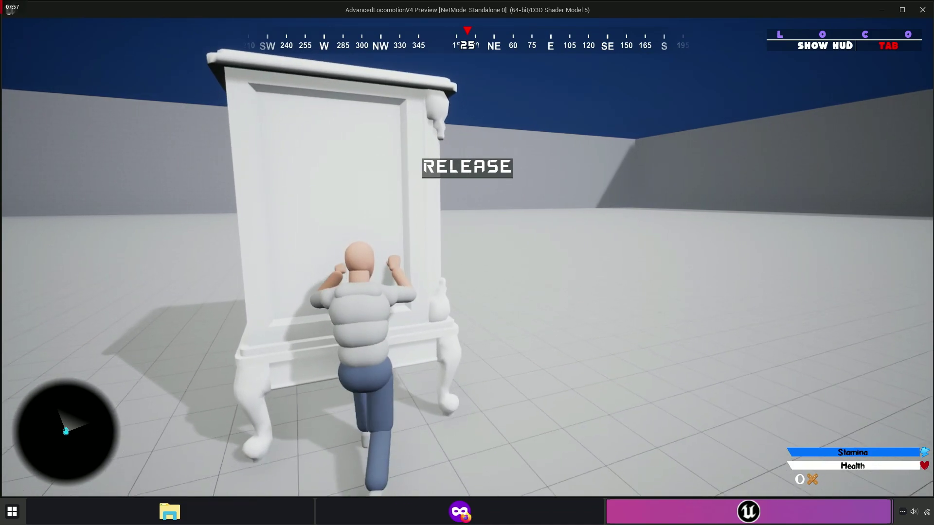
# Release the table, move the character to its closed back, grab it there and test pushing it.
pyautogui.press('e')
pyautogui.press('d')
pyautogui.press('w')
pyautogui.press('e')
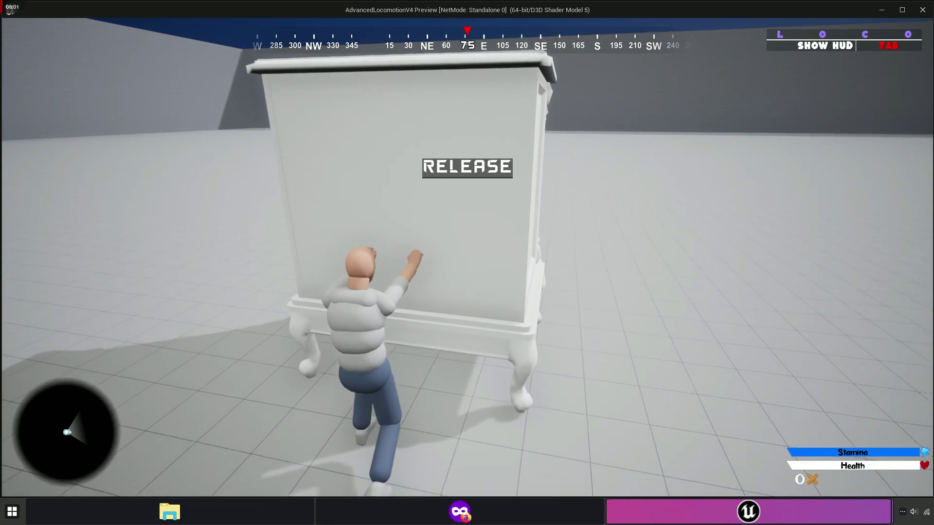
pyautogui.press('w')
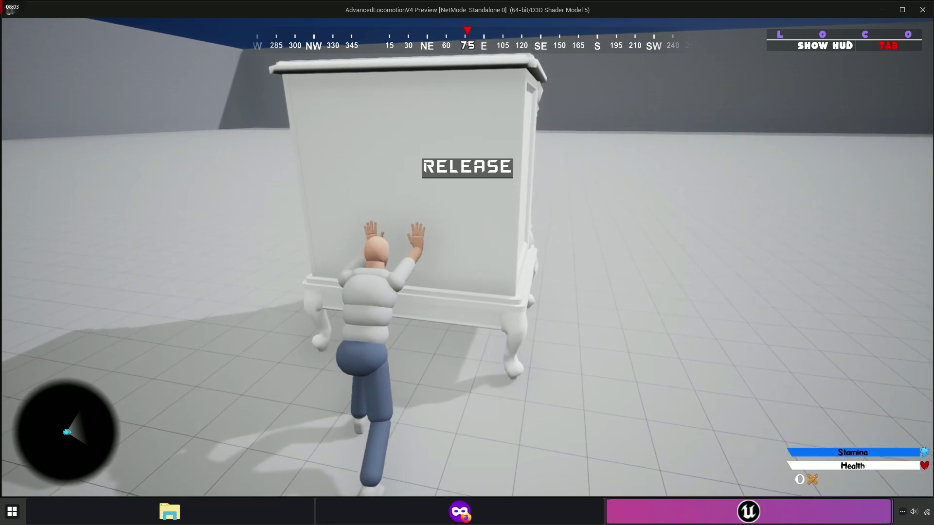
pyautogui.press('w')
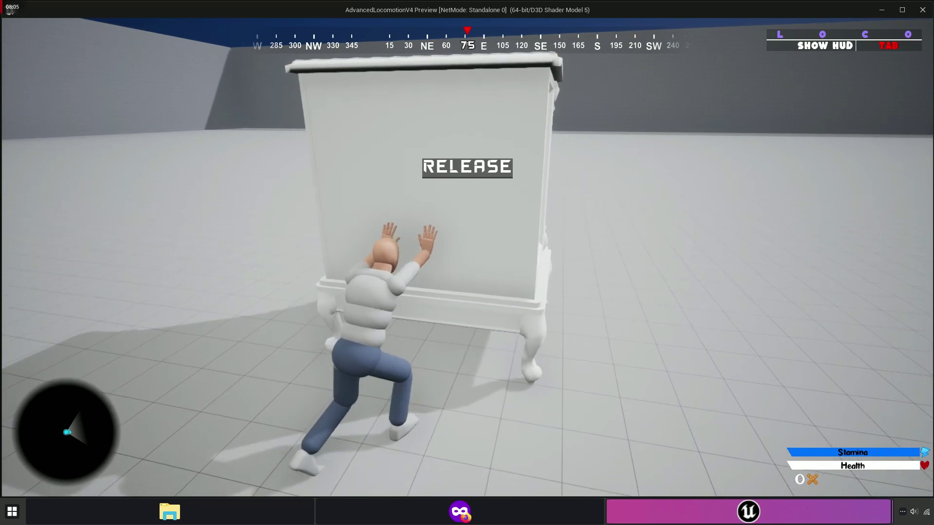
# Release the table and end the play session.
pyautogui.press('e')
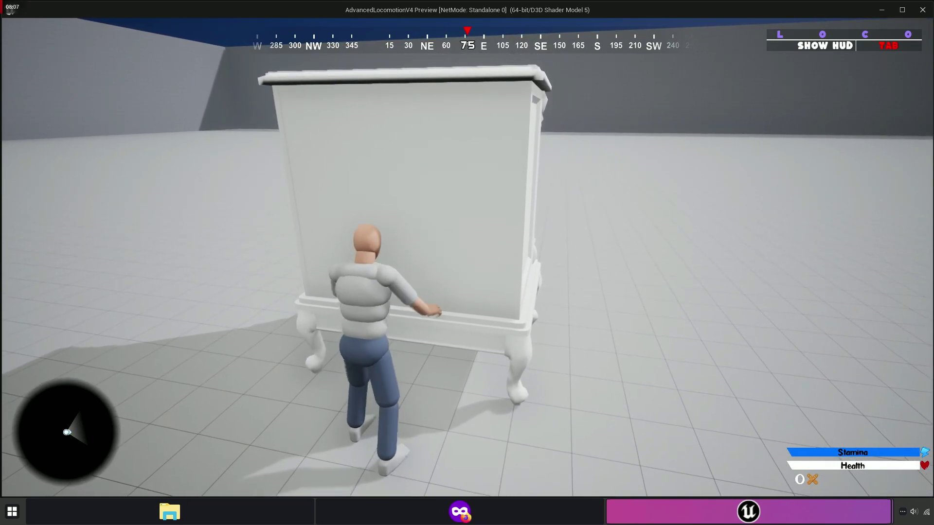
pyautogui.press('Escape')
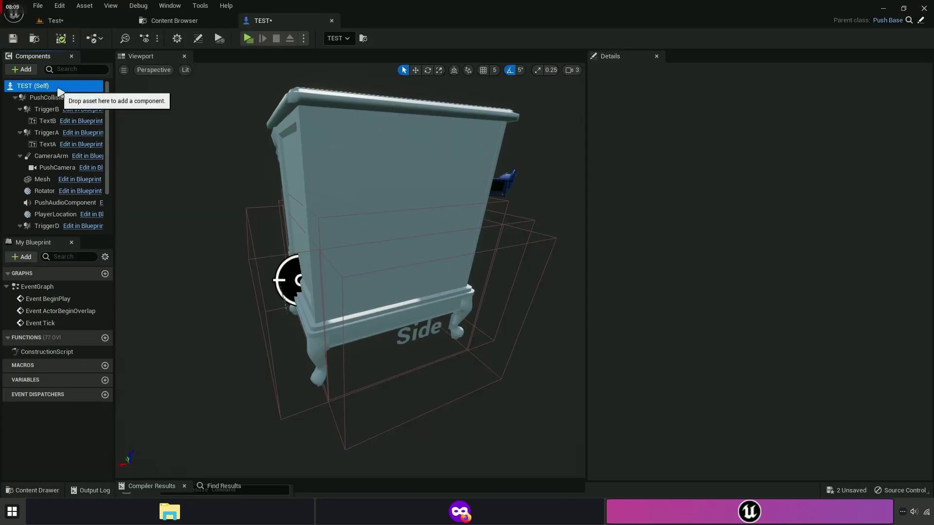
# Set the Trigger Depth of the TEST blueprint to 50 and inspect the trigger boxes around the table.
pyautogui.keyDown('alt'); pyautogui.moveTo(554, 283); pyautogui.dragTo(700, 284); pyautogui.keyUp('alt')
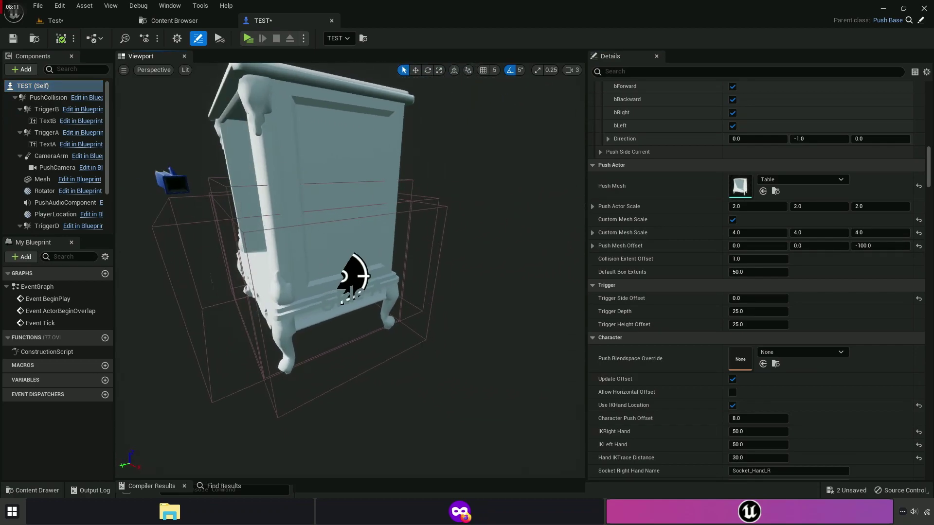
pyautogui.moveTo(486, 285); pyautogui.dragTo(548, 297, button='right')
pyautogui.keyDown('alt'); pyautogui.moveTo(439, 285); pyautogui.dragTo(564, 285); pyautogui.keyUp('alt')
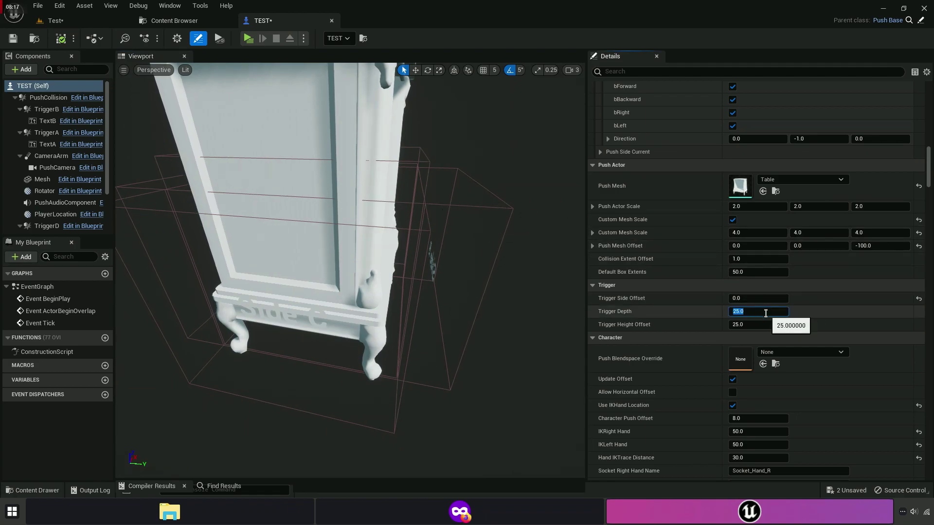
pyautogui.keyDown('alt'); pyautogui.moveTo(430, 279); pyautogui.dragTo(381, 280); pyautogui.keyUp('alt')
pyautogui.keyDown('alt'); pyautogui.moveTo(426, 229); pyautogui.dragTo(446, 229); pyautogui.keyUp('alt')
pyautogui.scroll(-5, 426, 229)
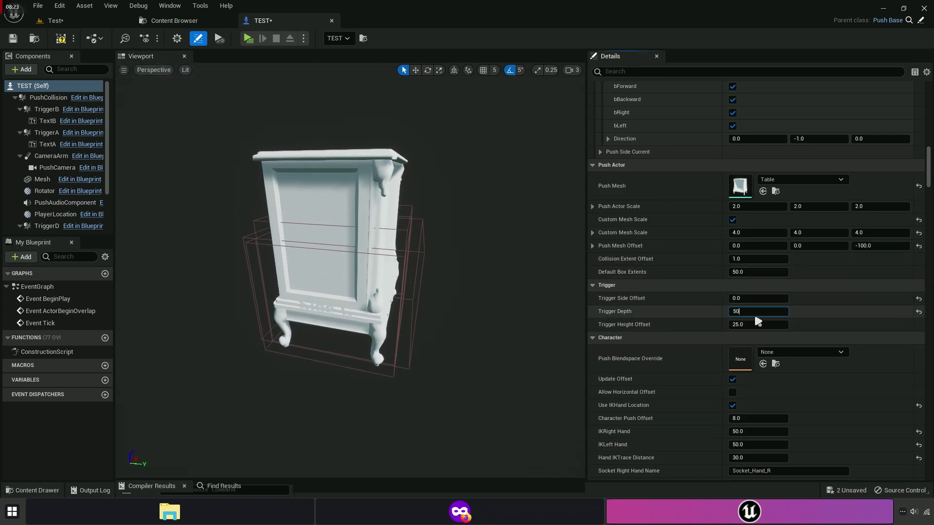
pyautogui.moveTo(391, 316); pyautogui.dragTo(508, 345, button='right')
pyautogui.scroll(4, 351, 277)
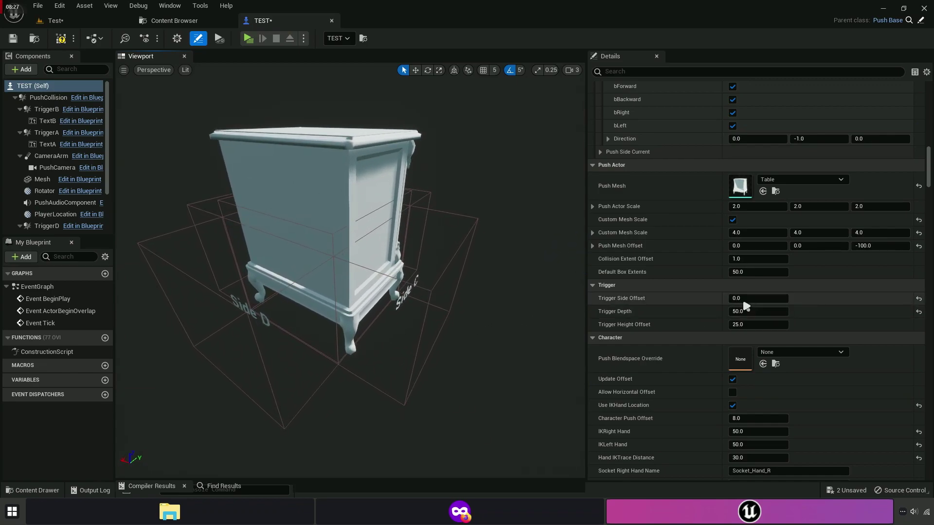
# Set the Trigger Depth to 20 and check the trigger boxes on the table's sides.
pyautogui.press('Tab')
pyautogui.moveTo(423, 272); pyautogui.dragTo(408, 287, button='right')
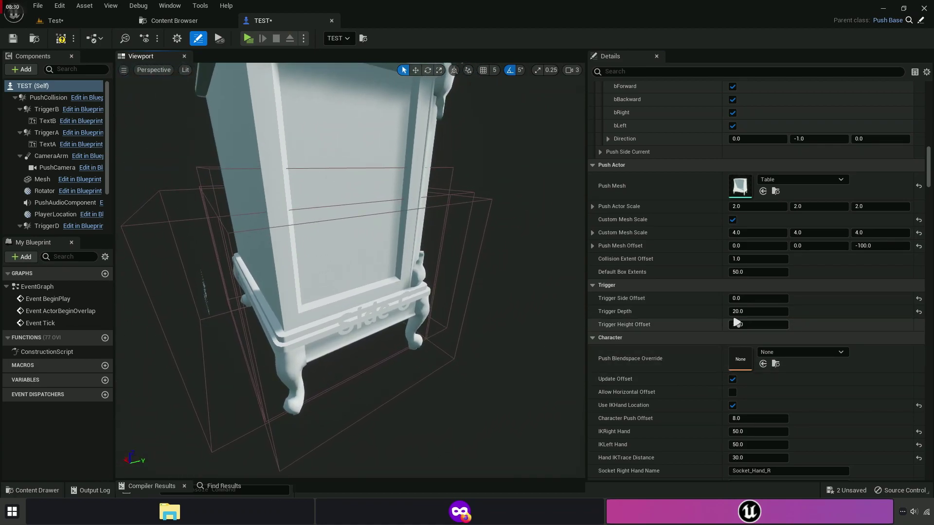
pyautogui.moveTo(448, 299); pyautogui.dragTo(516, 309, button='right')
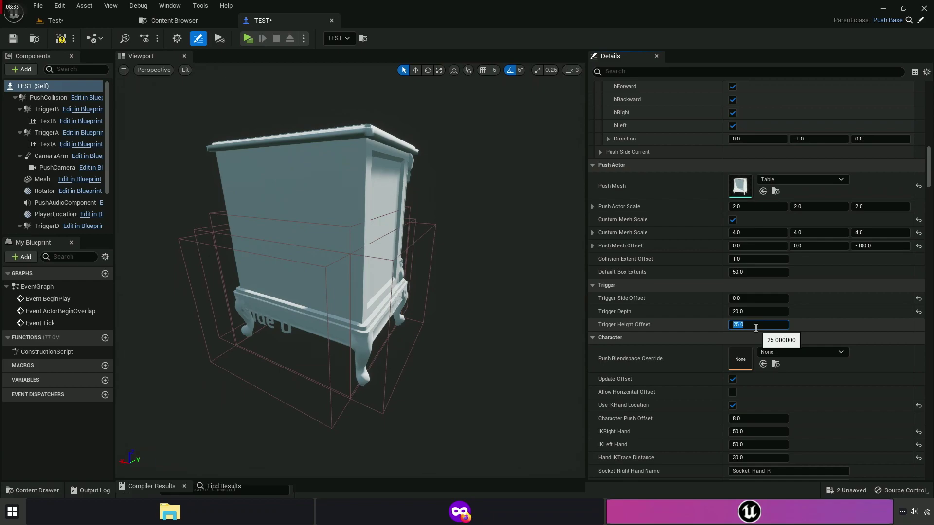
# Set the Trigger Height Offset to 50 and inspect the height of the trigger boxes.
pyautogui.moveTo(360, 344); pyautogui.dragTo(379, 332, button='right')
pyautogui.moveTo(392, 375); pyautogui.dragTo(391, 394, button='right')
pyautogui.press('s')
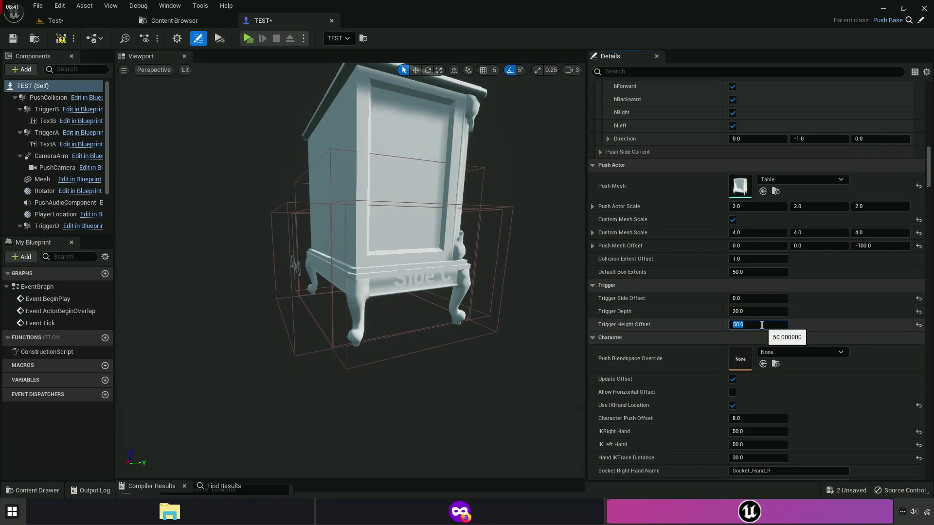
# Set the Trigger Height Offset to 20, compile the blueprint and start a play session.
pyautogui.moveTo(461, 265); pyautogui.dragTo(357, 228, button='right')
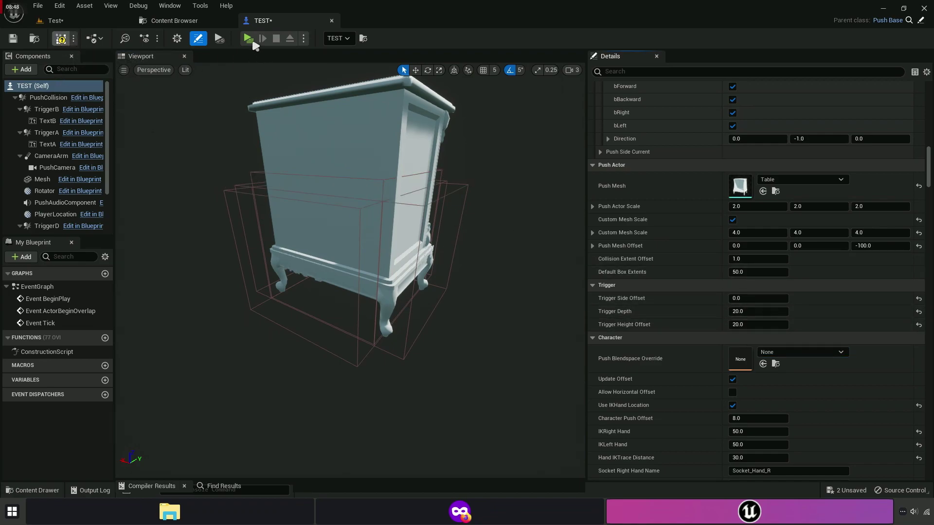
pyautogui.click(249, 39)
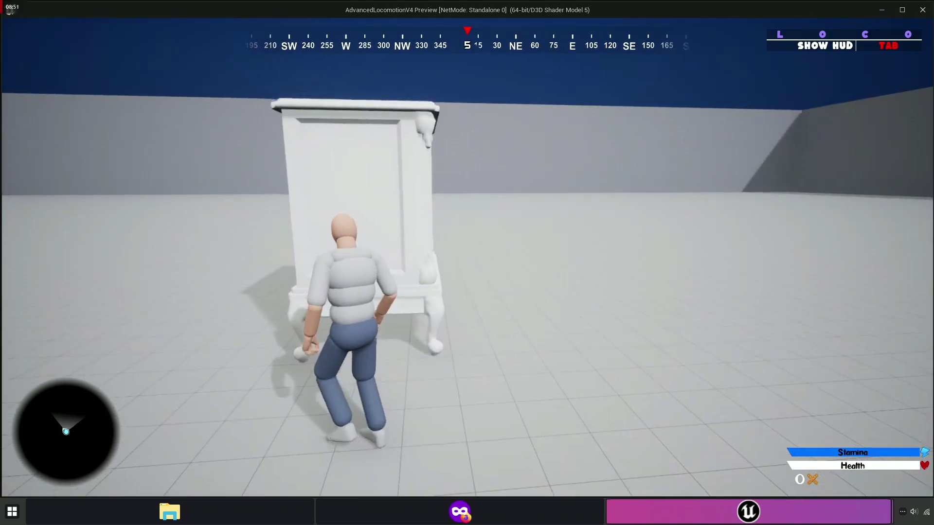
# Run the character around the table to a narrow side, grab it there and test pushing it.
pyautogui.press('w')
pyautogui.press('d')
pyautogui.press('shift')
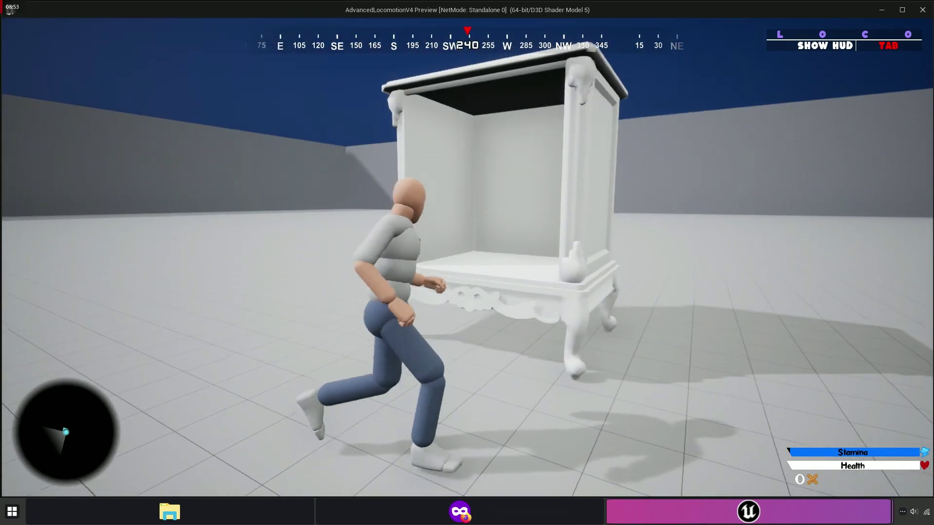
pyautogui.press('w')
pyautogui.press('d')
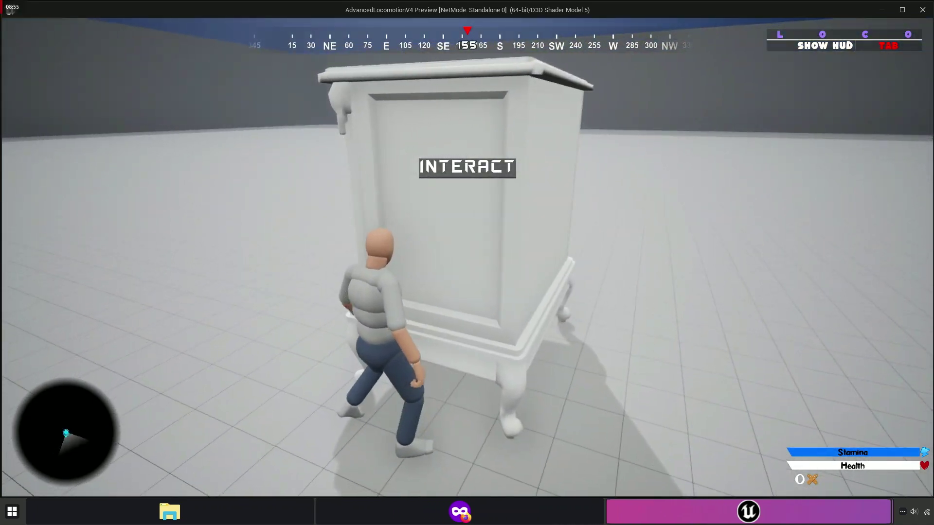
pyautogui.press('w')
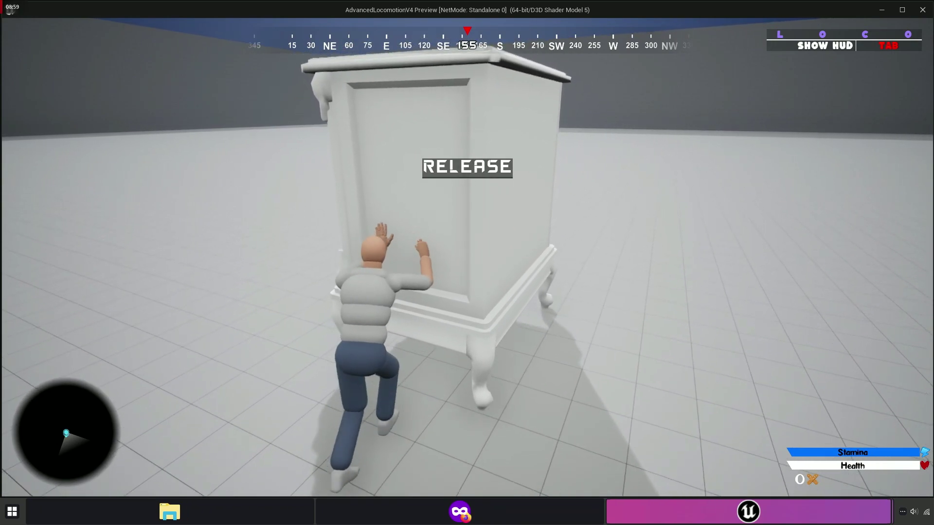
pyautogui.press('w')
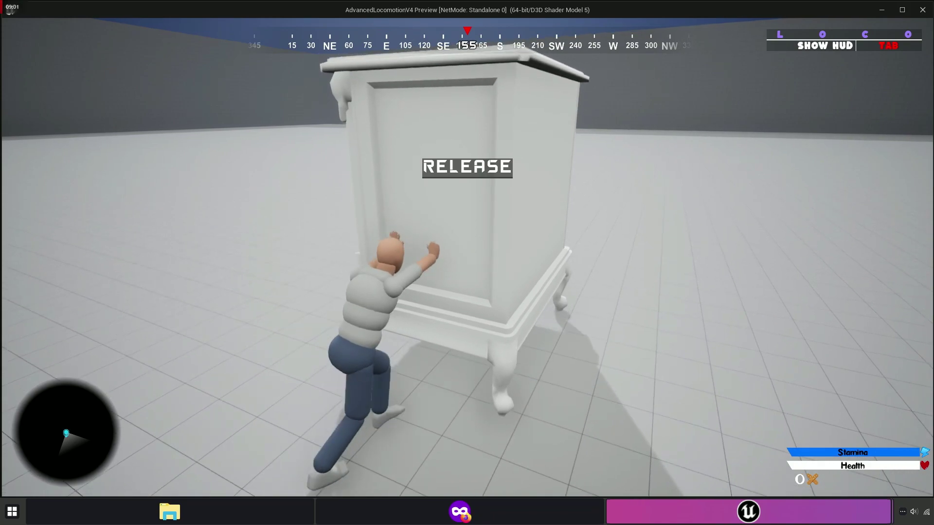
# Release the table, grab and release it again at its closed back, and end the play session.
pyautogui.press('e')
pyautogui.press('space')
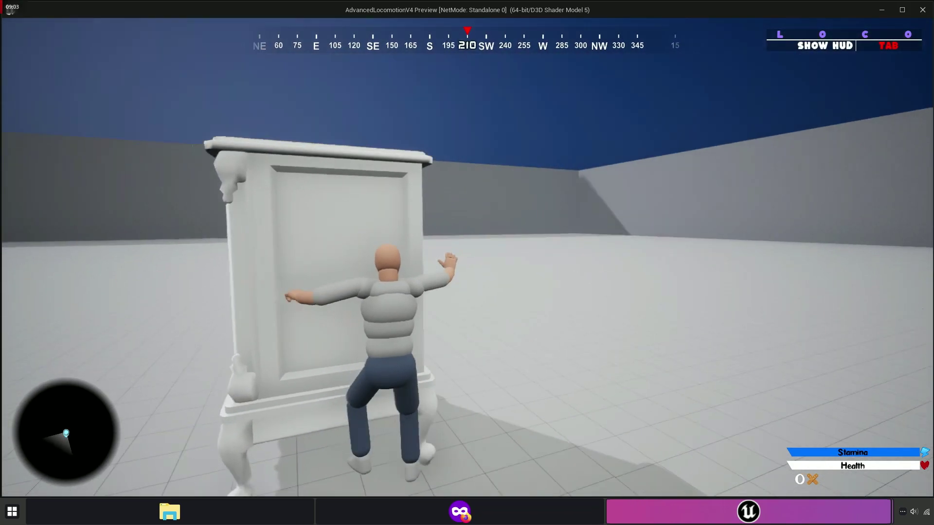
pyautogui.press('d')
pyautogui.press('w')
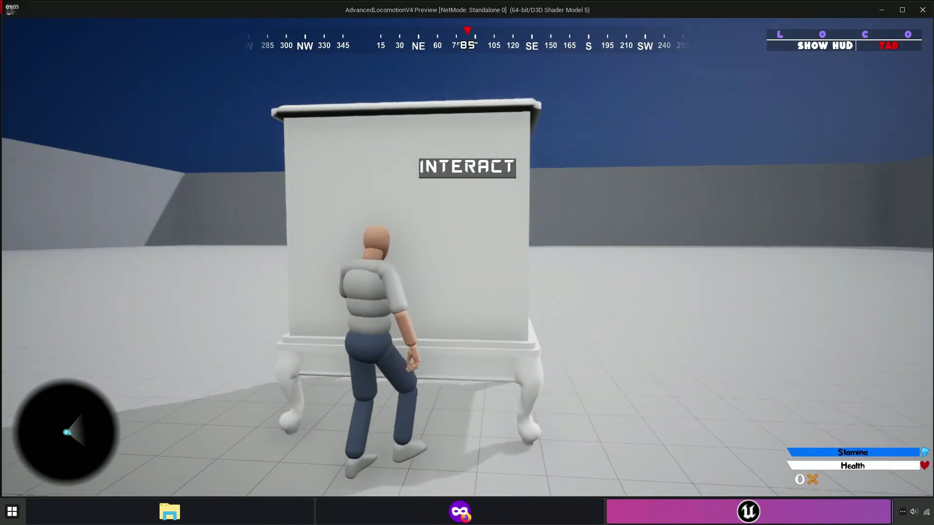
pyautogui.press('e')
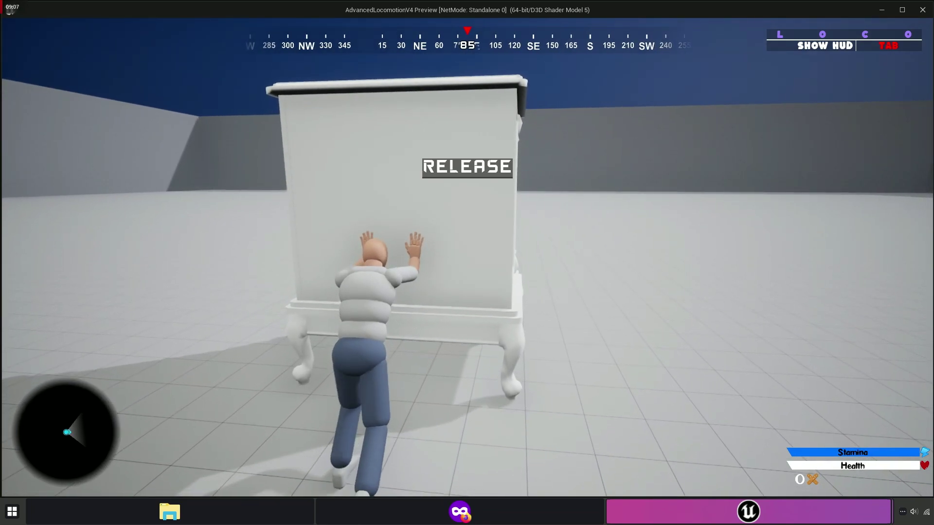
pyautogui.press('e')
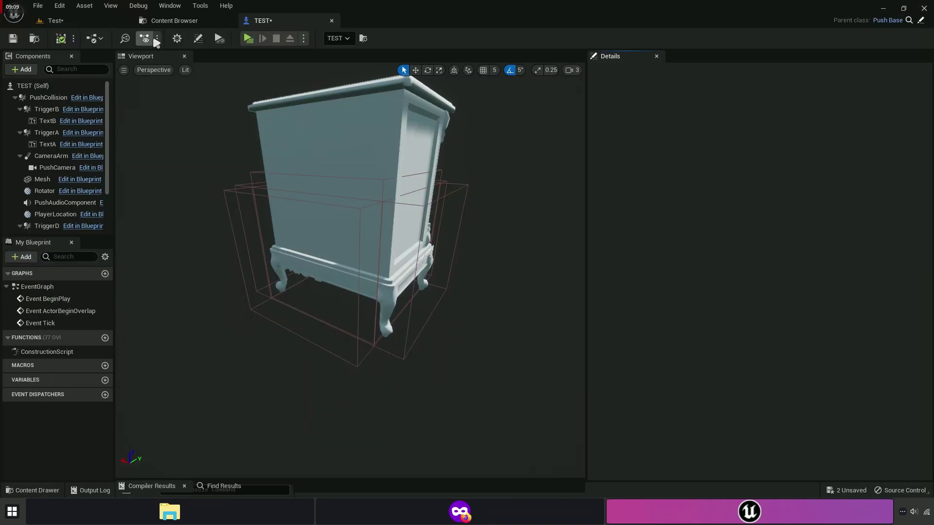
# Filter the TEST blueprint's details by "Interaction" and start a play session.
pyautogui.click(175, 20)
pyautogui.click(669, 299)
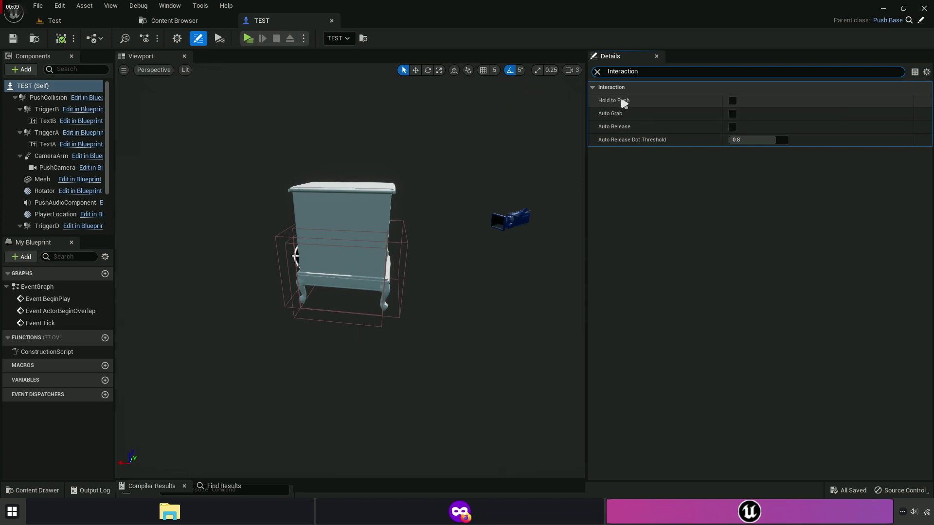
pyautogui.moveTo(610, 116)
pyautogui.click(248, 39)
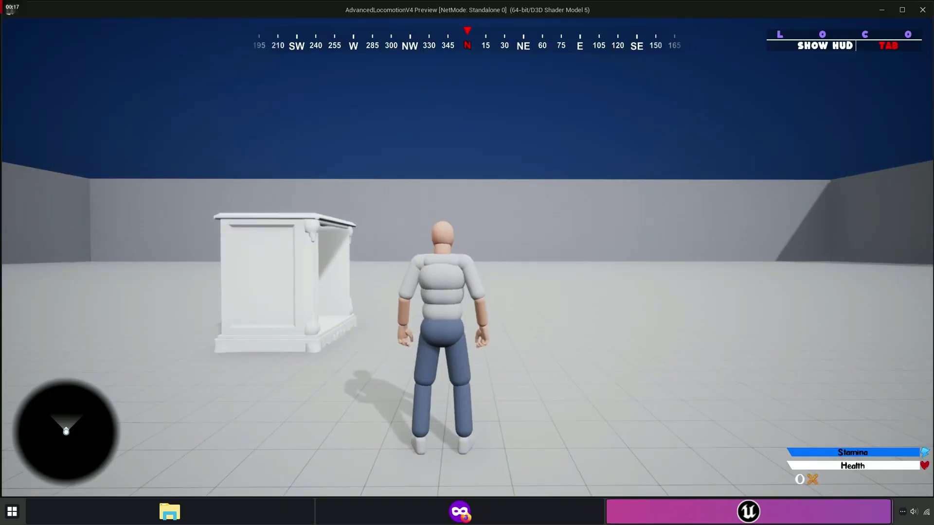
# Walk the character to the table's narrow side and test grabbing and releasing it repeatedly.
pyautogui.press('w')
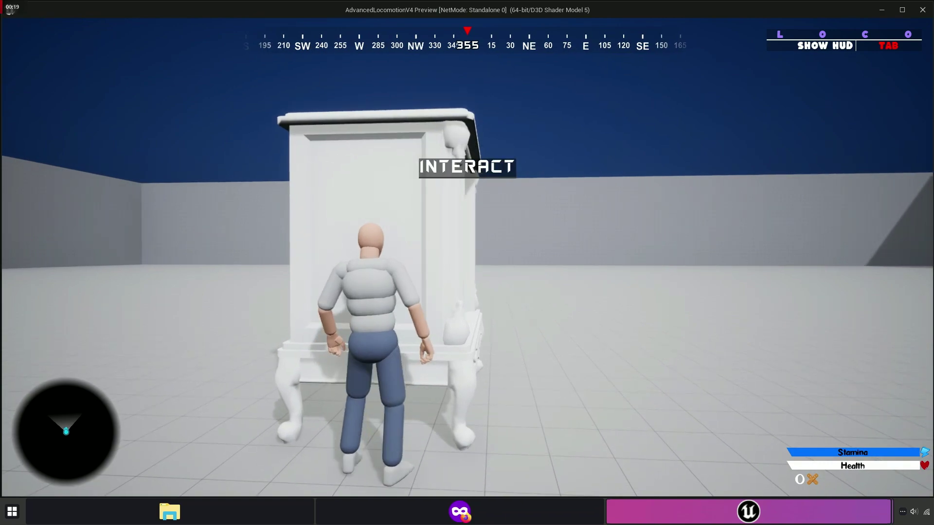
pyautogui.press('e')
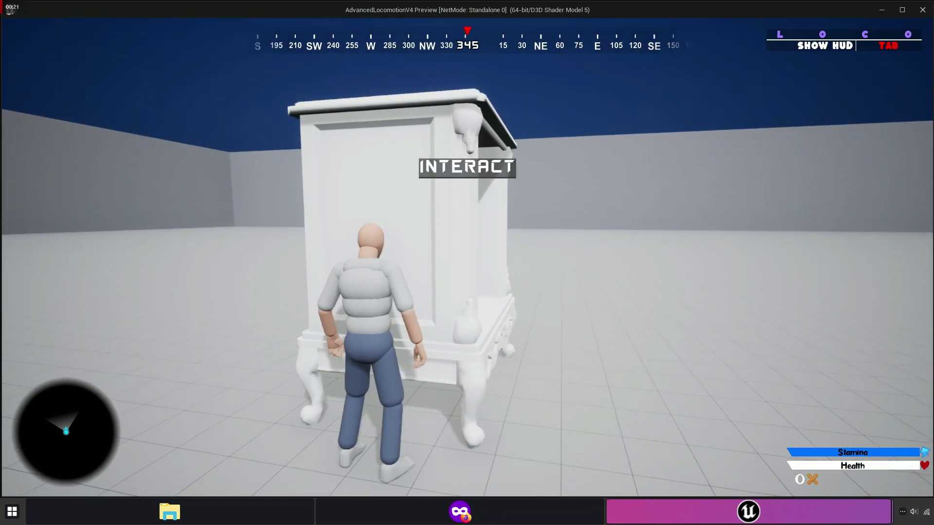
pyautogui.press('e')
pyautogui.press('w')
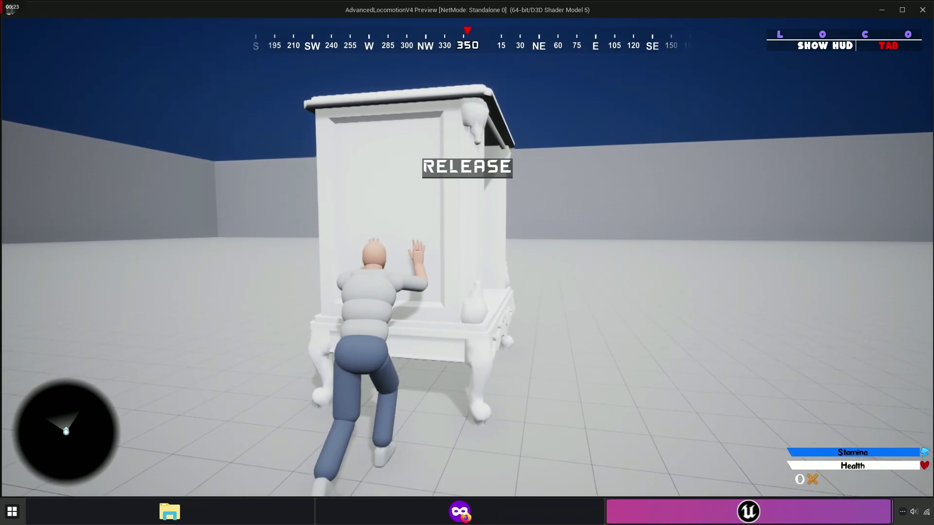
pyautogui.press('e')
pyautogui.press('w')
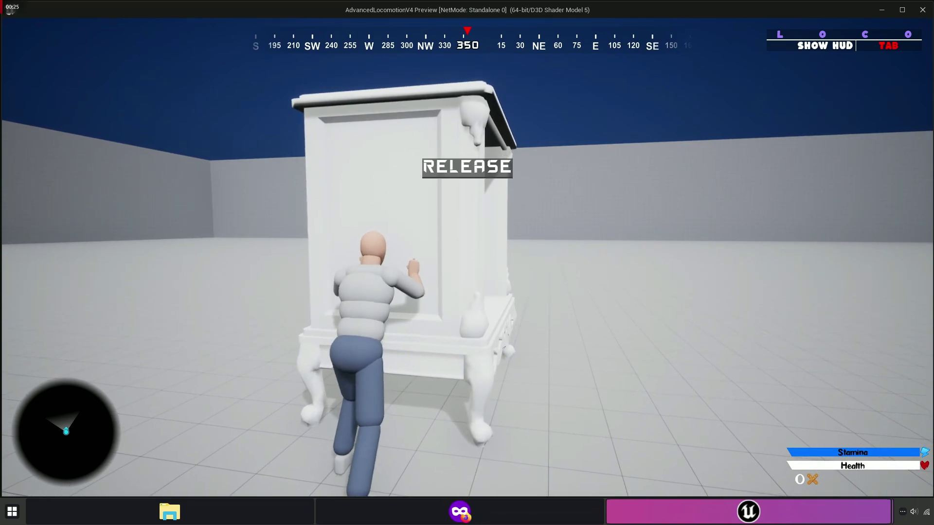
# Move the character to the table's closed back, test grabbing and releasing it there, and end the play session.
pyautogui.press('e')
pyautogui.press('a')
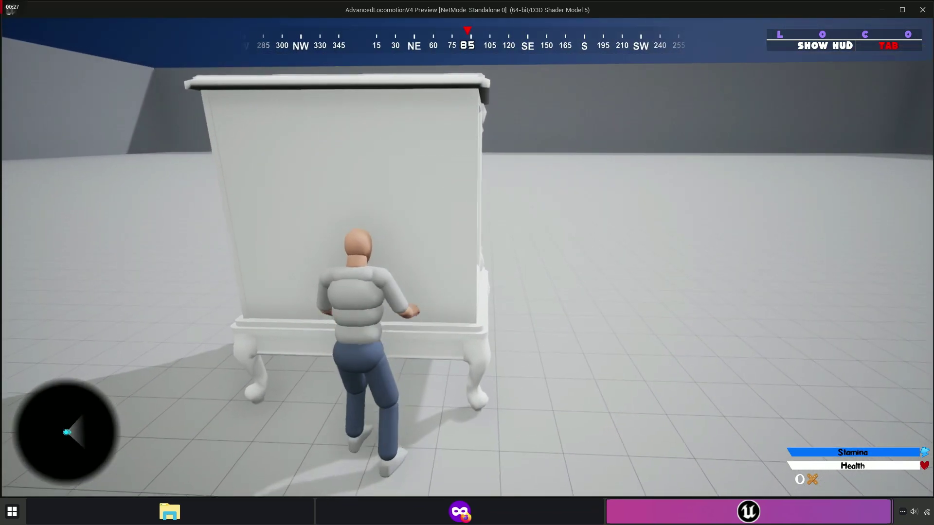
pyautogui.press('e')
pyautogui.press('w')
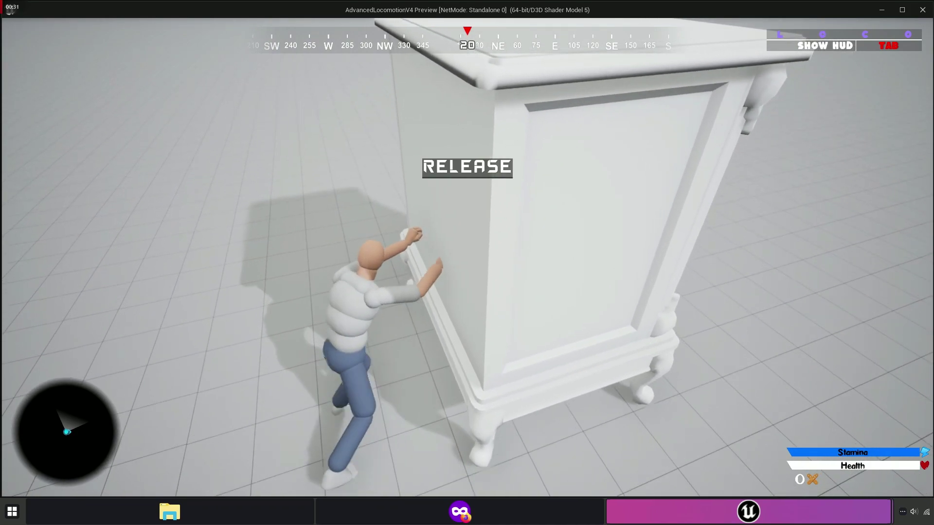
pyautogui.press('e')
pyautogui.press('Escape')
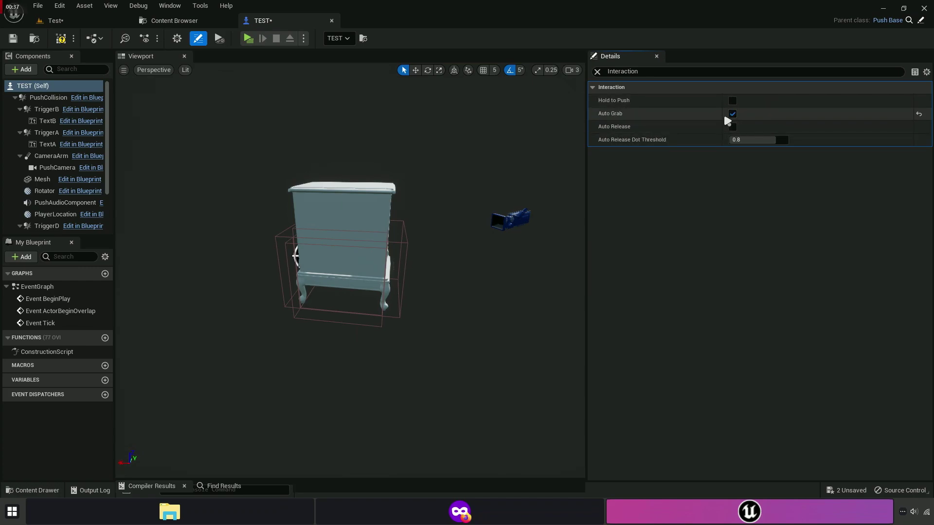
# With Auto Grab enabled, start a play session, walk into the table's narrow side to test grabbing, and release it.
pyautogui.click(250, 41)
pyautogui.press('w')
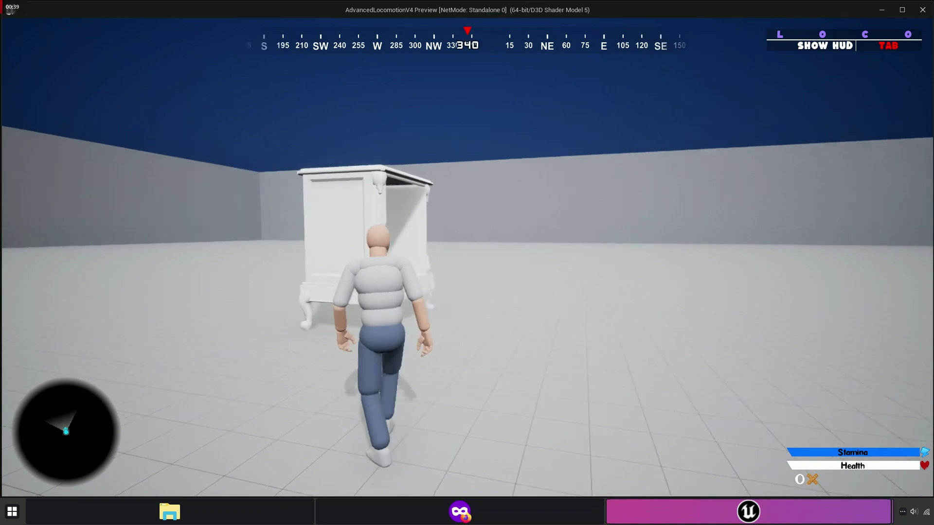
pyautogui.press('e')
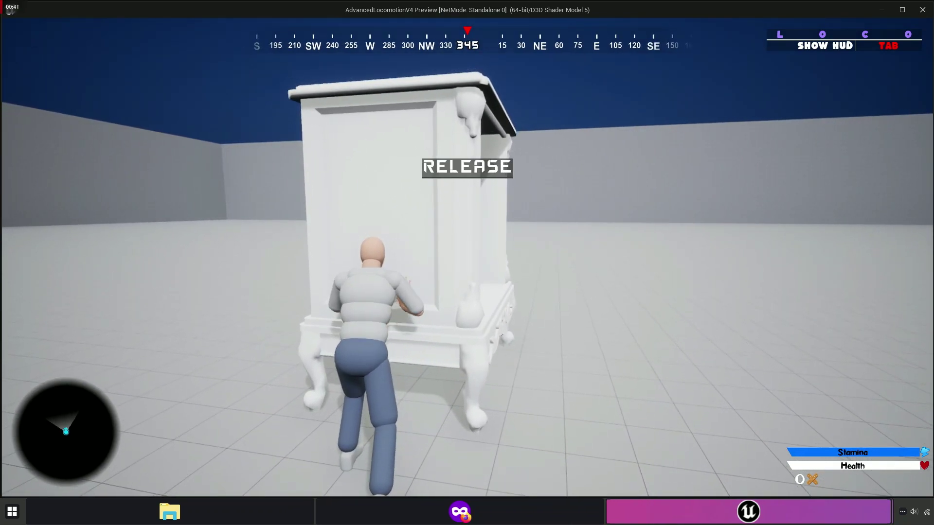
pyautogui.press('s')
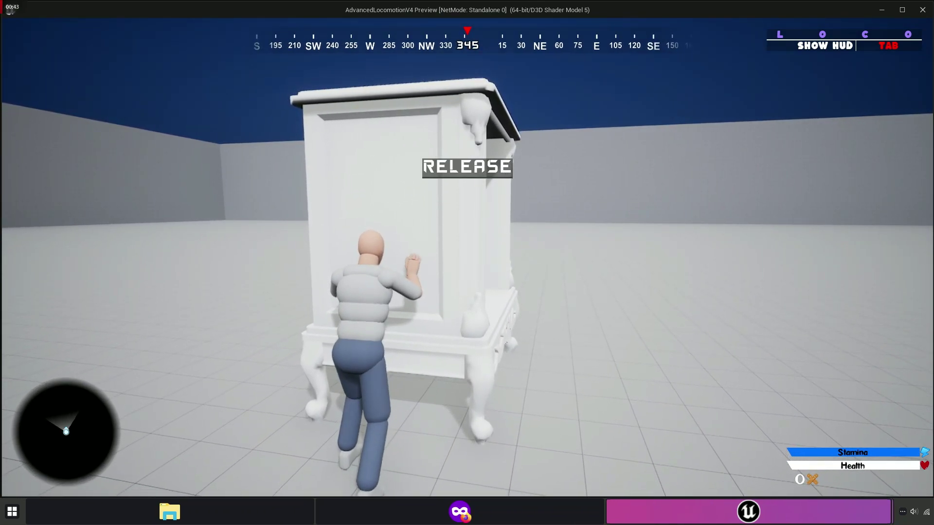
pyautogui.press('e')
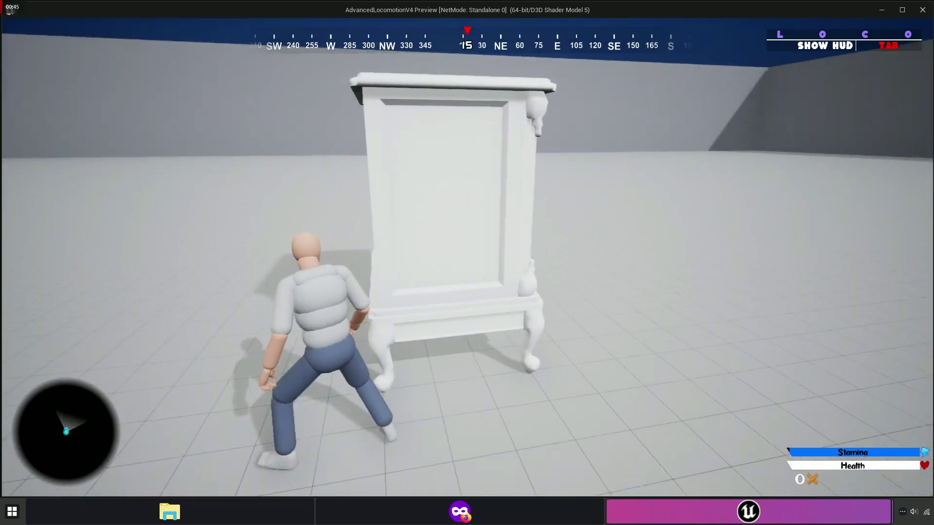
# Walk the character into the table's closed back to test Auto Grab and pushing, release it and end the play session.
pyautogui.press('a')
pyautogui.press('w')
pyautogui.press('e')
pyautogui.press('w')
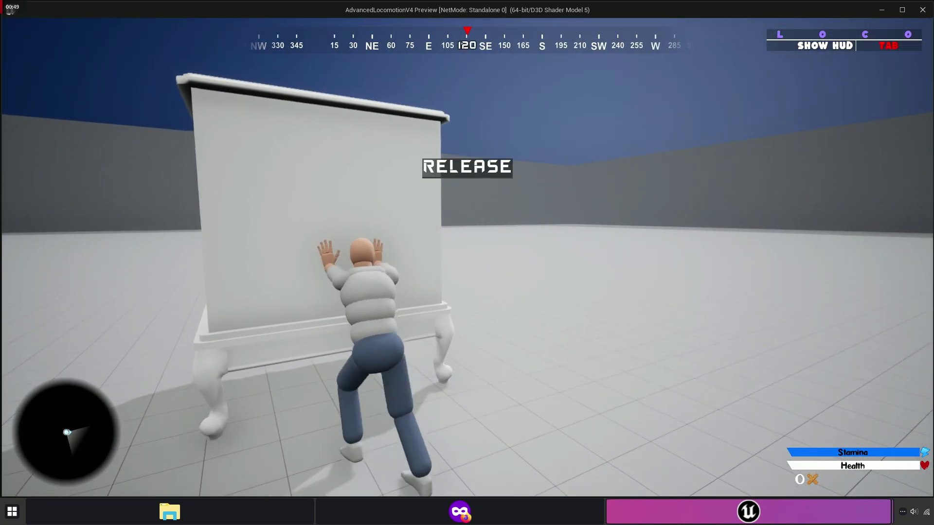
pyautogui.press('w')
pyautogui.press('e')
pyautogui.press('Escape')
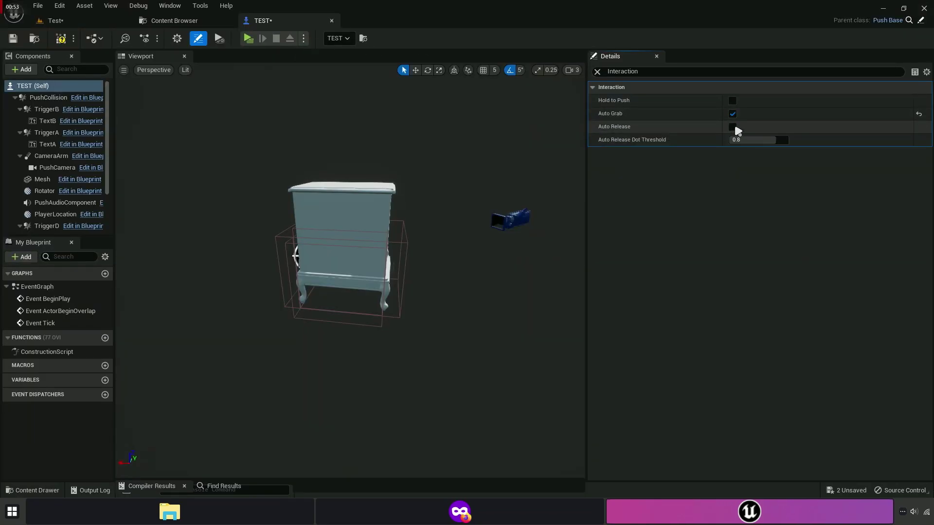
# Enable Auto Release and start a play session to test grabbing and releasing at the table's narrow side.
pyautogui.click(248, 38)
pyautogui.press('w')
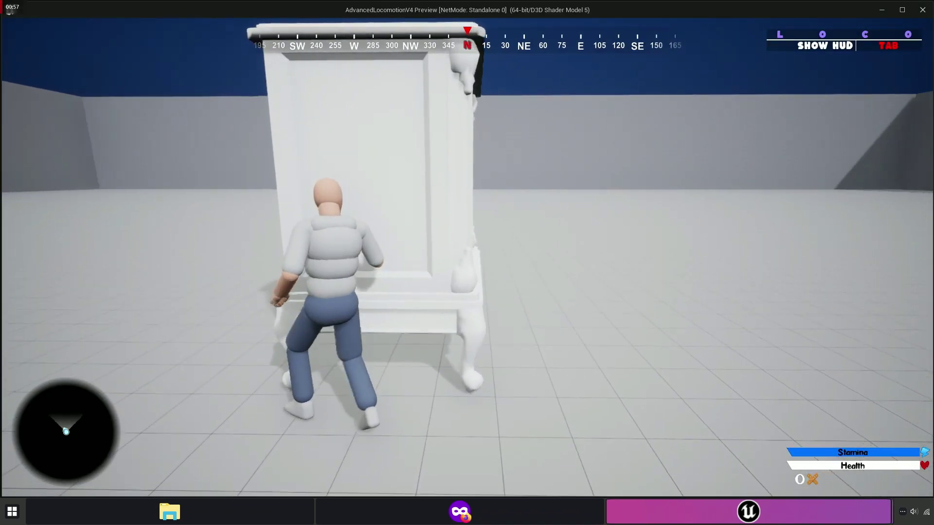
pyautogui.press('s')
pyautogui.press('w')
pyautogui.press('e')
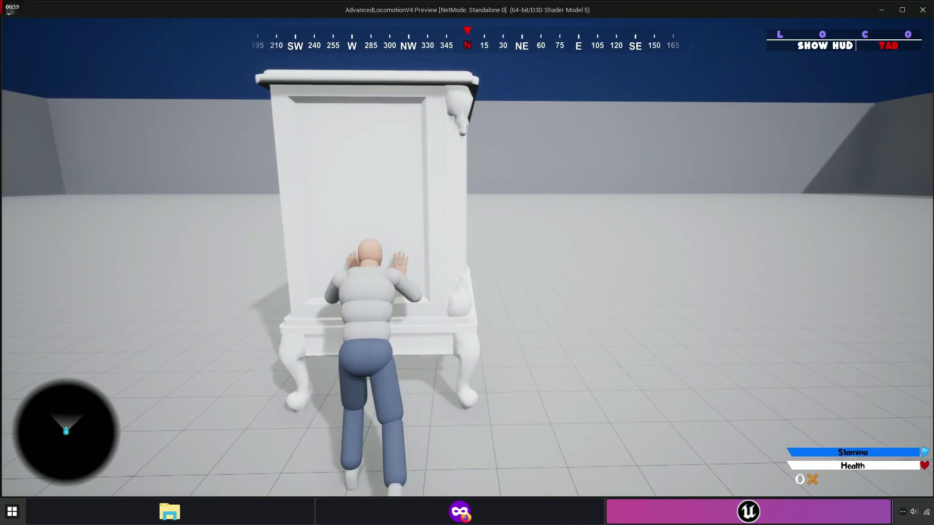
pyautogui.press('e')
# Move the character around to the table's closed back and test grabbing it, backing away and approaching again.
pyautogui.press('s')
pyautogui.press('a')
pyautogui.press('w')
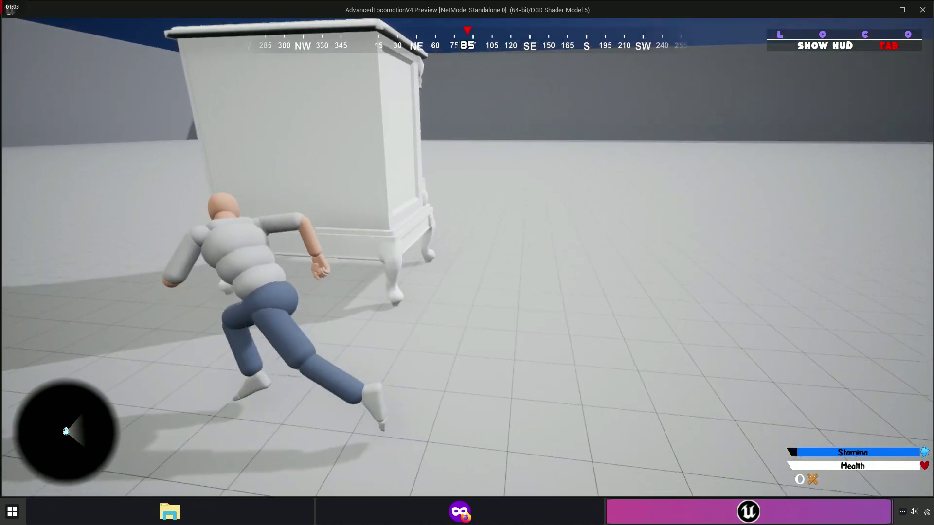
pyautogui.press('e')
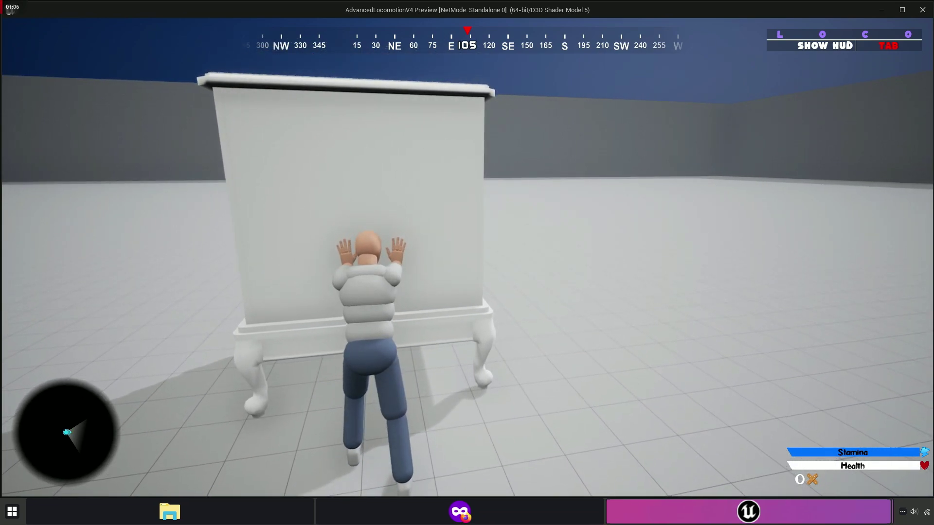
pyautogui.press('s')
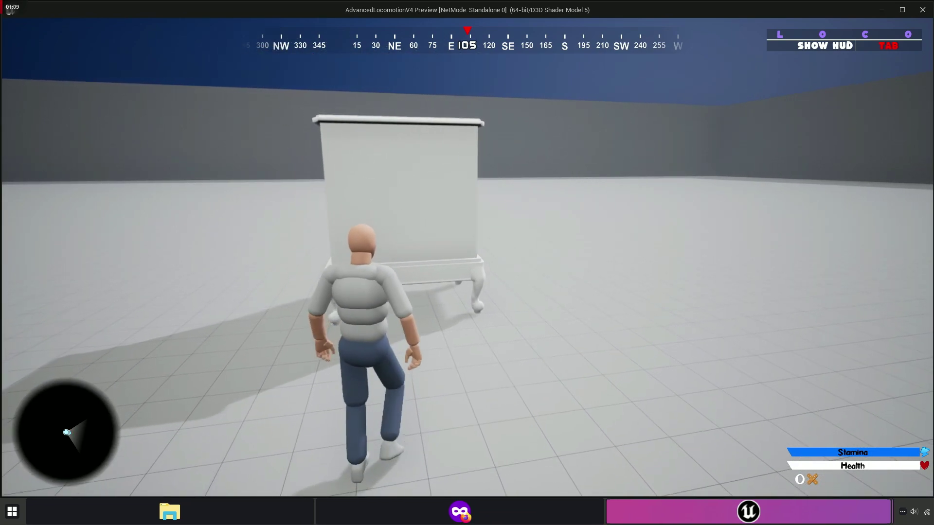
pyautogui.press('w')
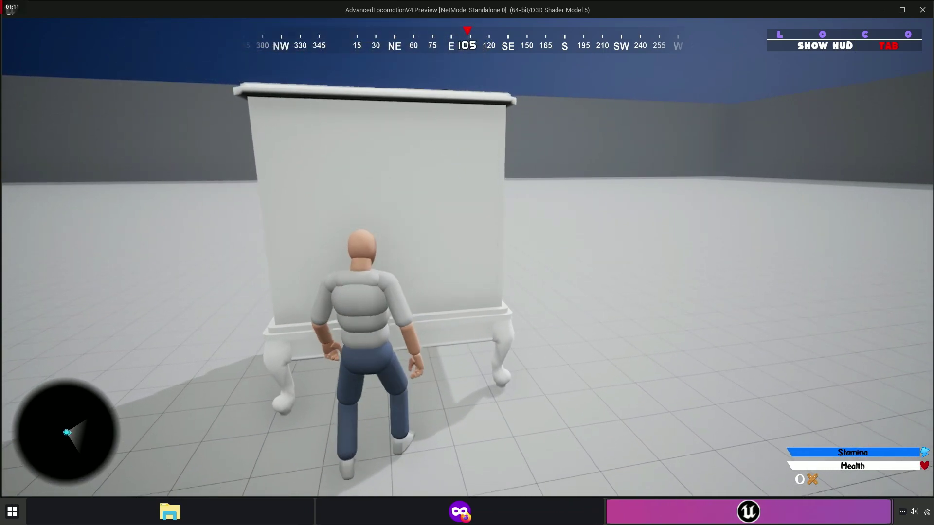
# Repeatedly back away from and walk into the table's closed back to test automatic release and grab, ending the play session.
pyautogui.press('s')
pyautogui.press('w')
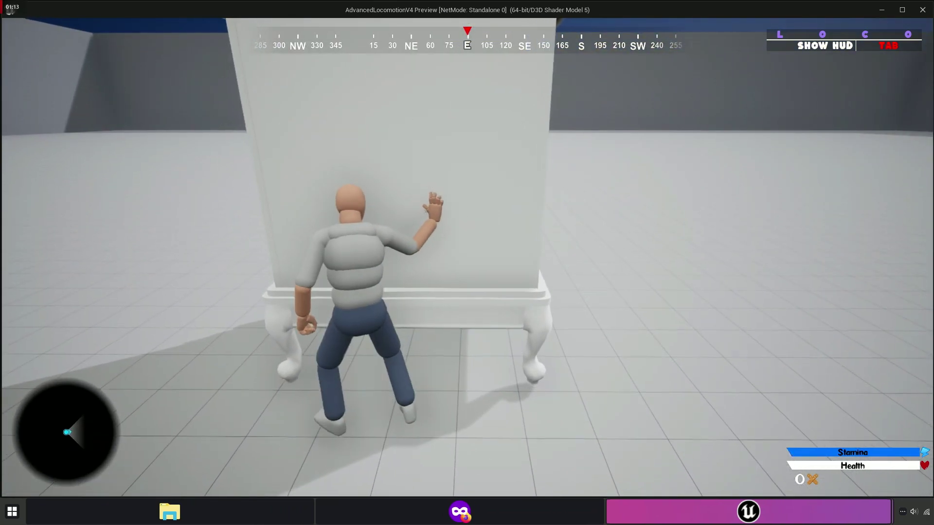
pyautogui.press('s')
pyautogui.press('w')
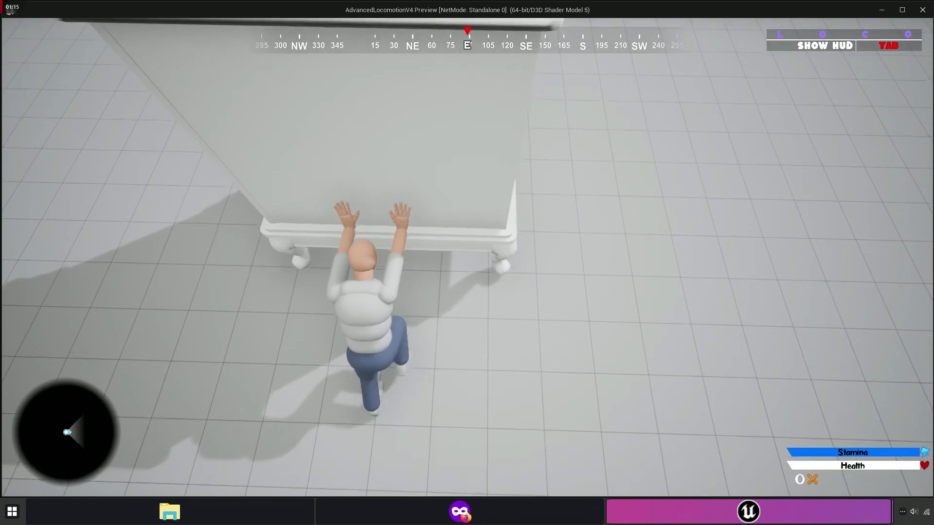
pyautogui.press('w')
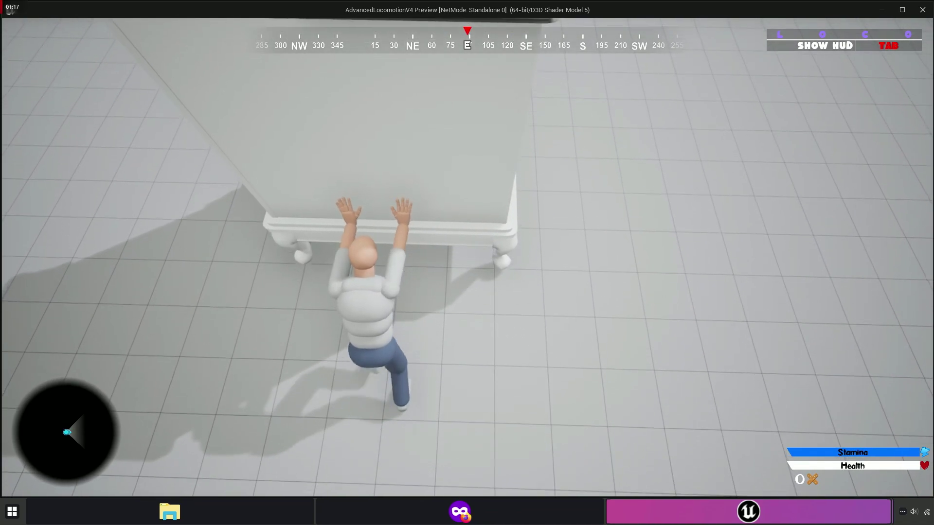
pyautogui.press('s')
pyautogui.press('Escape')
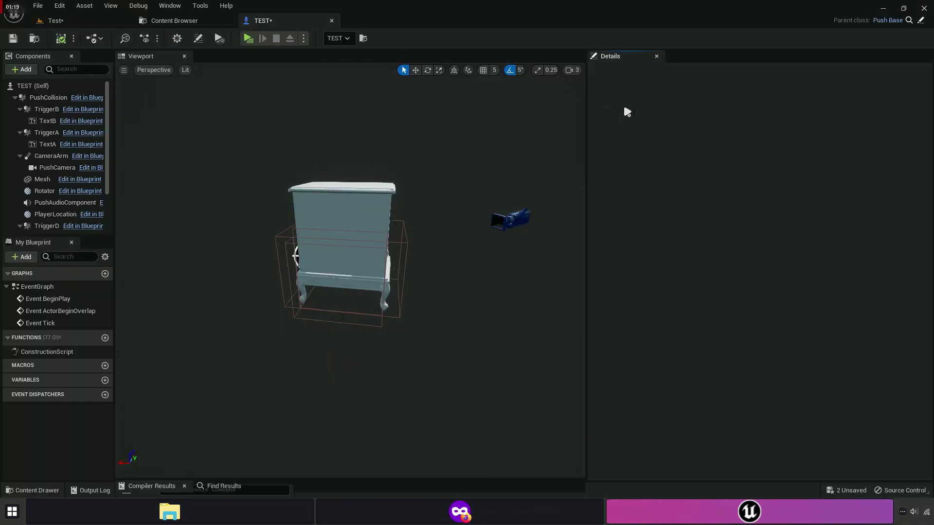
# Disable Auto Grab in the blueprint's class defaults, keeping Auto Release enabled, and start a play session.
pyautogui.click(53, 86)
pyautogui.click(732, 114)
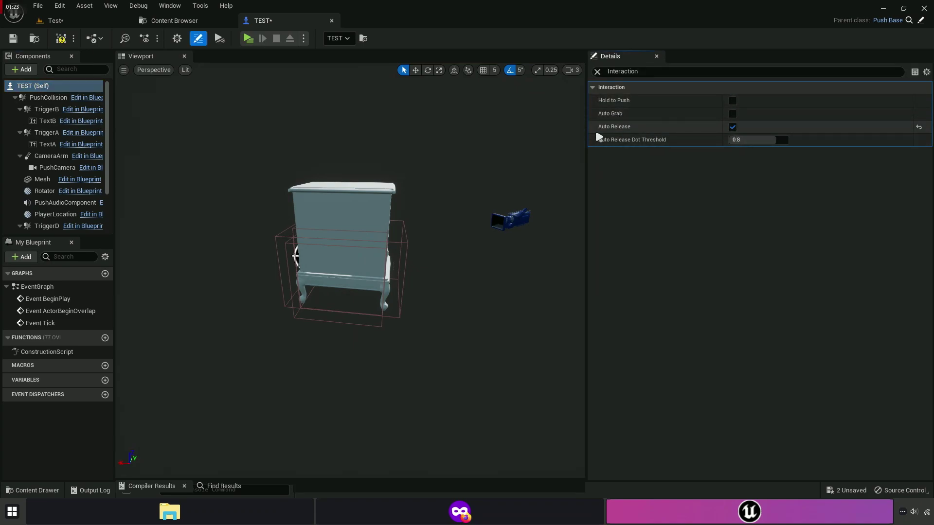
pyautogui.click(247, 39)
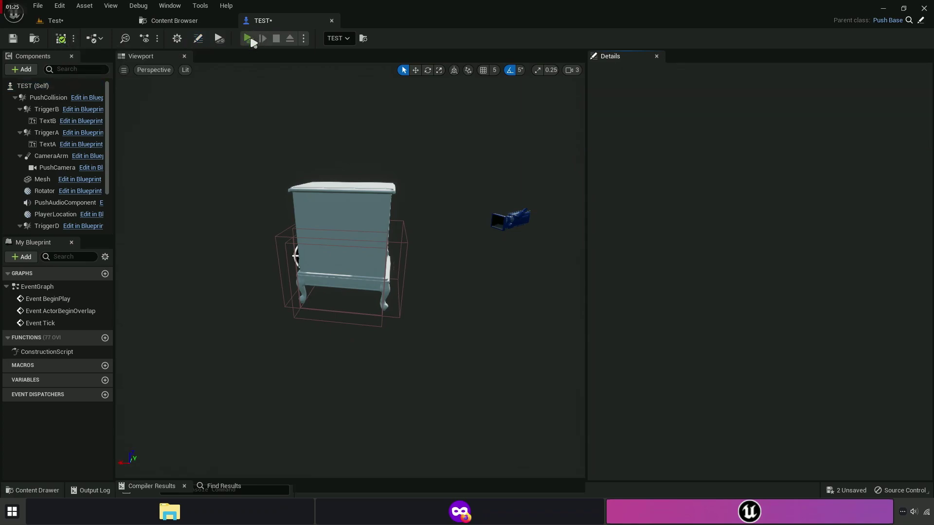
# Walk to the table's closed back, test grabbing, pushing and releasing it with Auto Release, and end the play session.
pyautogui.press('w')
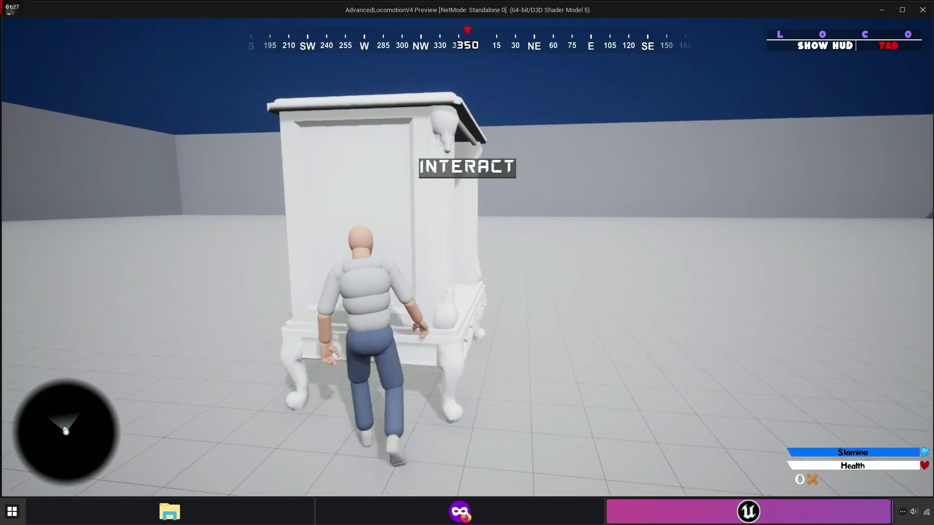
pyautogui.press('a')
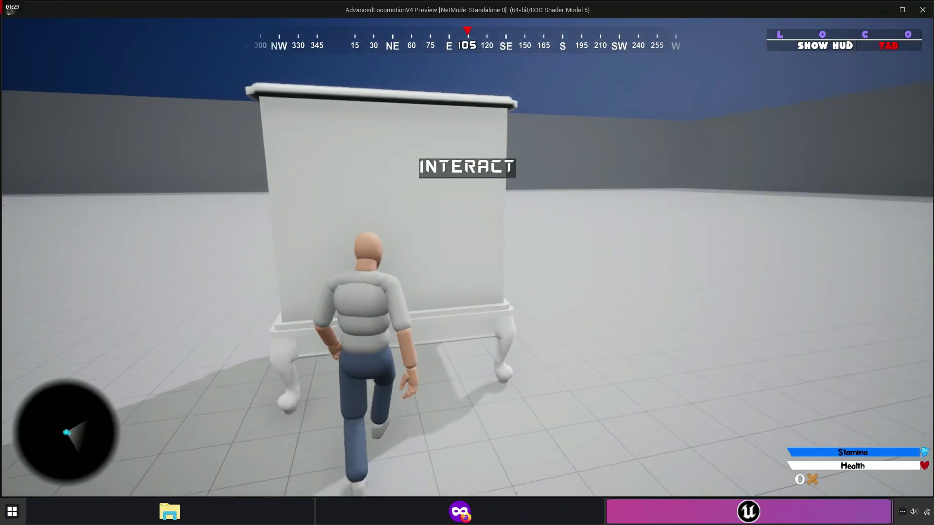
pyautogui.press('s')
pyautogui.press('w')
pyautogui.press('e')
pyautogui.press('w')
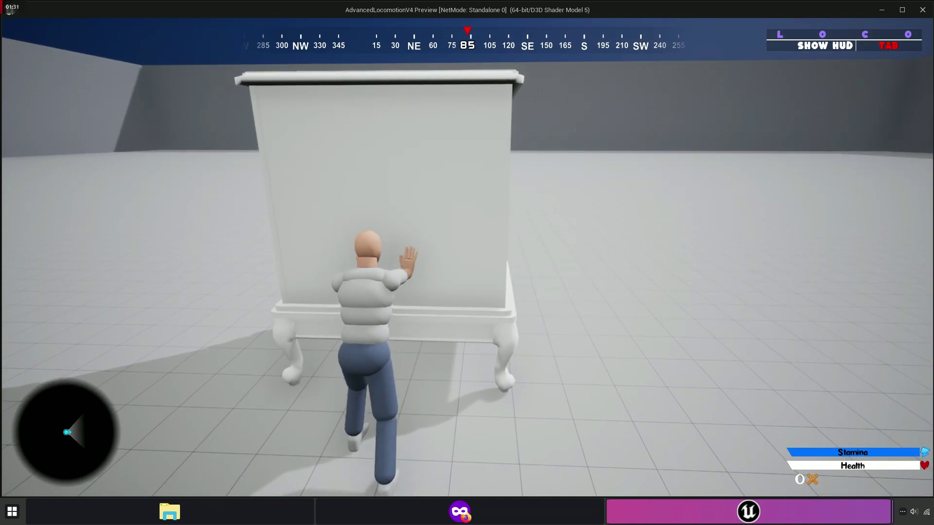
pyautogui.press('w')
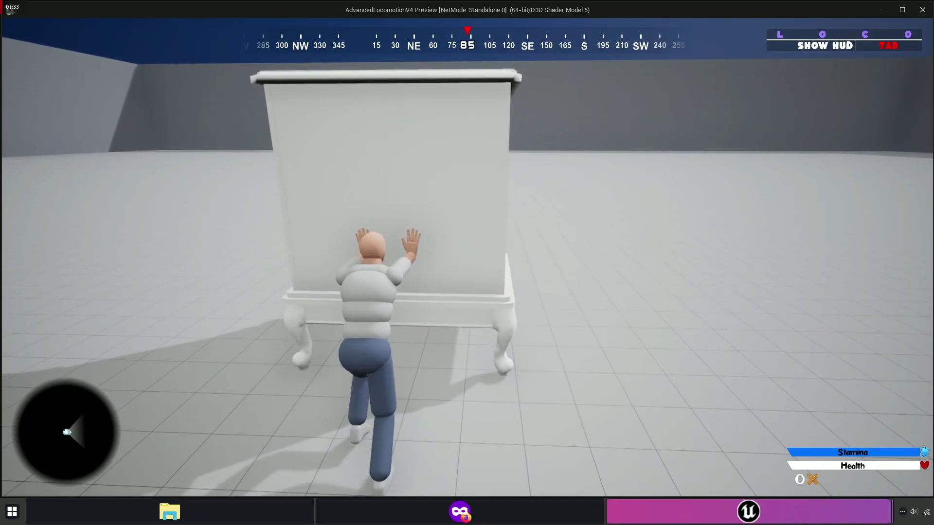
pyautogui.press('e')
pyautogui.press('s')
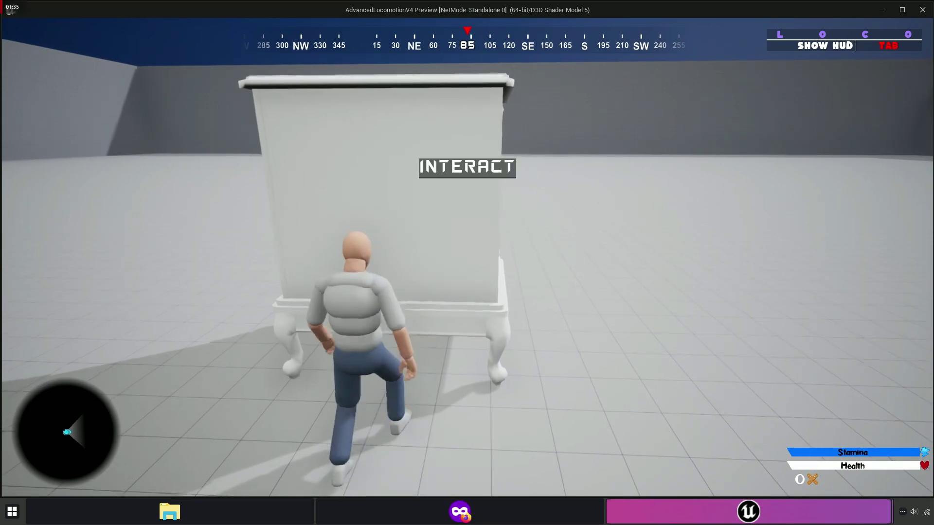
pyautogui.press('Escape')
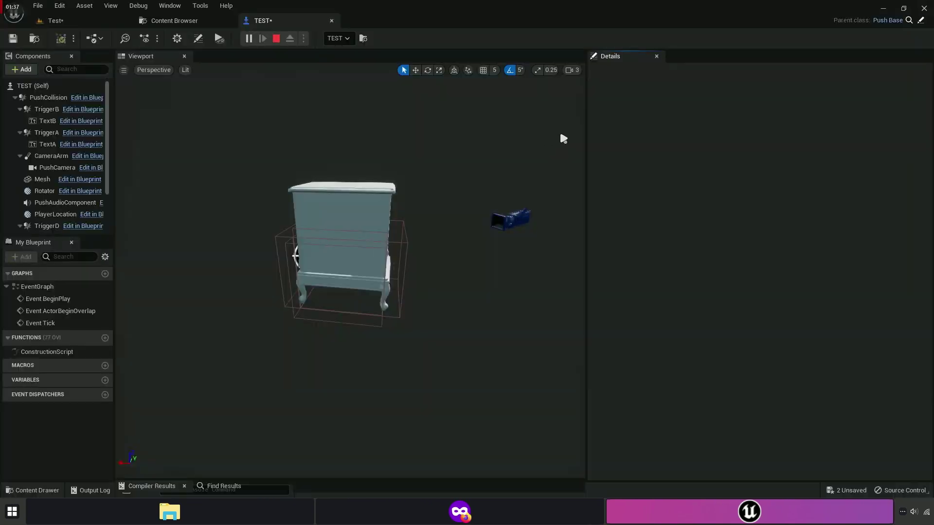
# Show the blueprint's class defaults and examine the push camera beside the table from several angles.
pyautogui.click(198, 38)
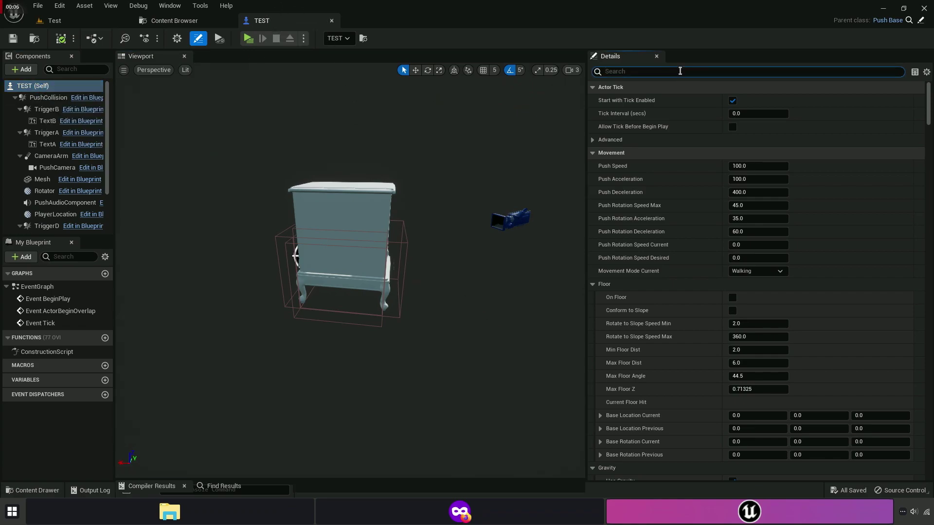
pyautogui.moveTo(522, 242); pyautogui.dragTo(418, 234, button='right')
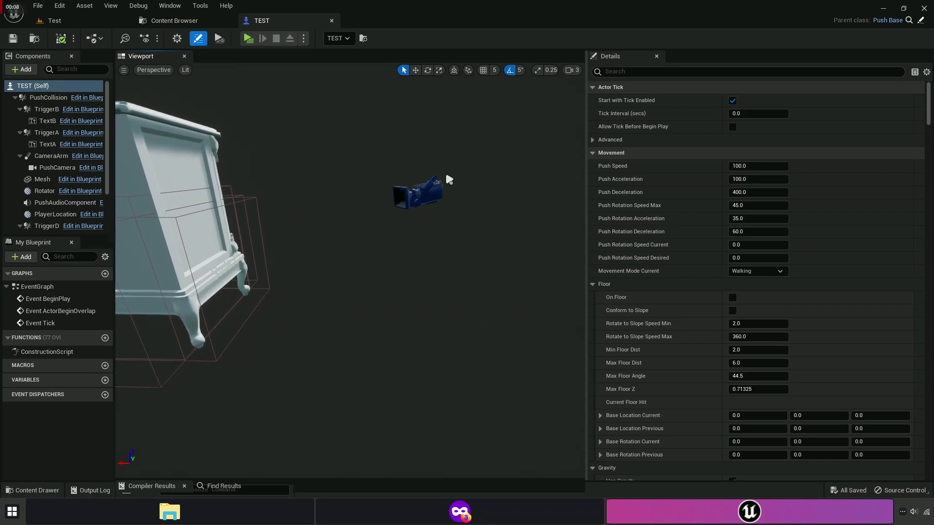
pyautogui.press('s')
pyautogui.moveTo(421, 199); pyautogui.dragTo(419, 238, button='right')
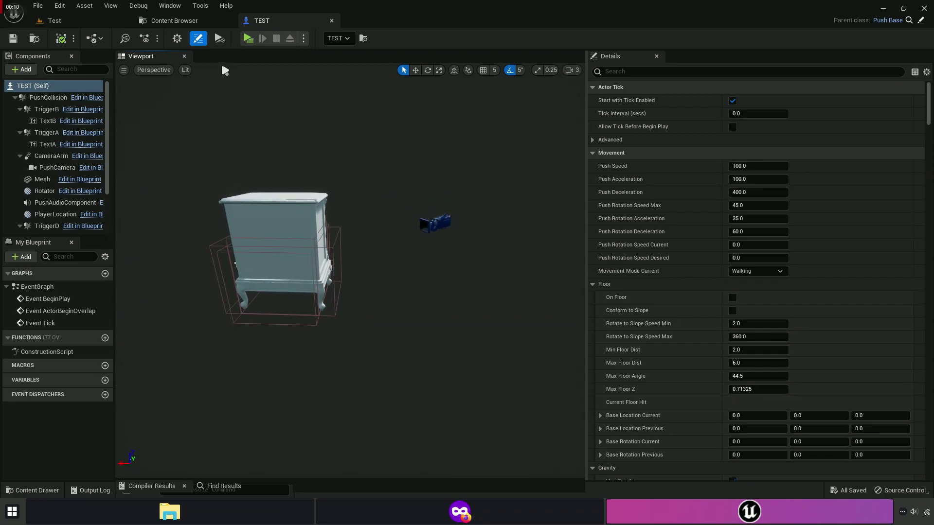
# Play the level to test grabbing and releasing the table at its narrow side and closed back, and end the session.
pyautogui.click(247, 38)
pyautogui.press('w')
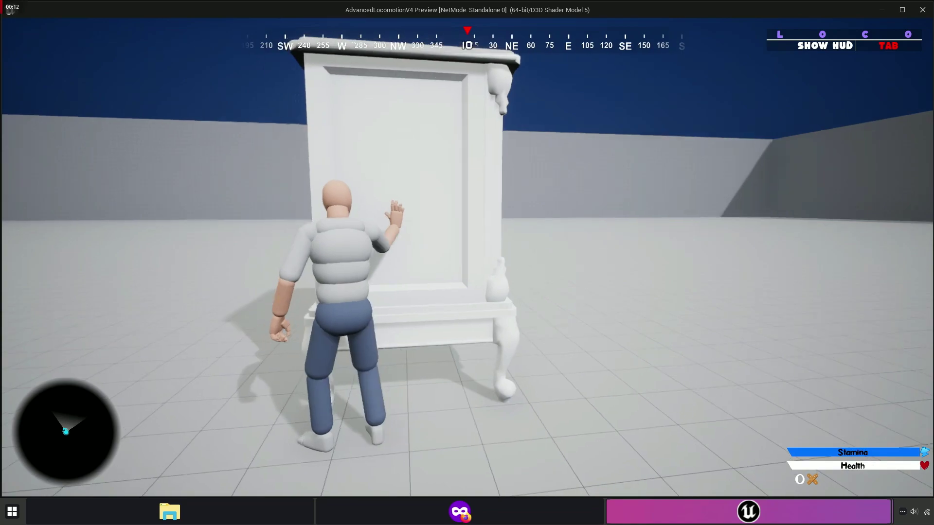
pyautogui.press('e')
pyautogui.press('w')
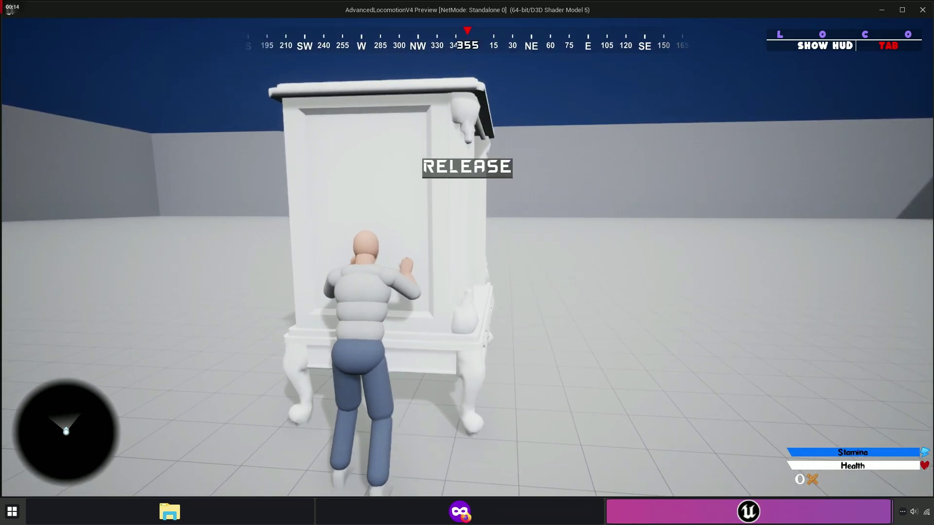
pyautogui.press('e')
pyautogui.press('a')
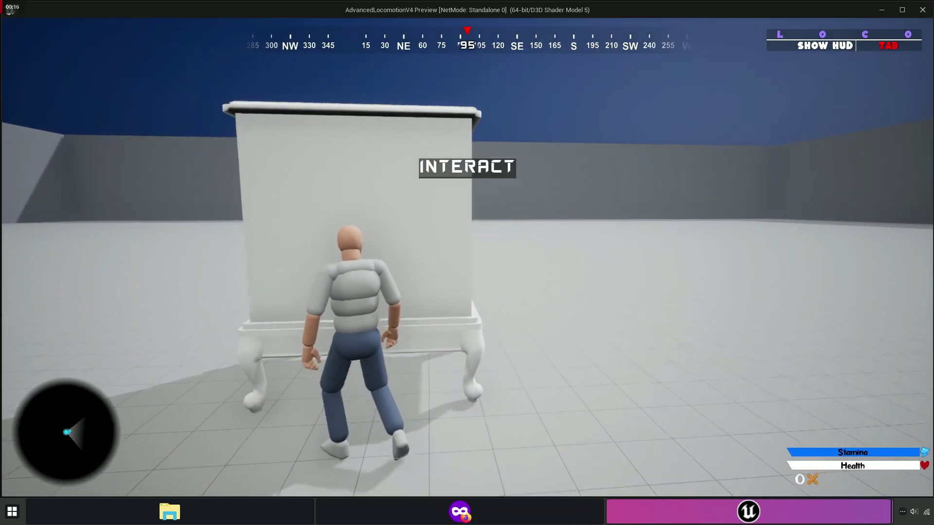
pyautogui.press('e')
pyautogui.press('Escape')
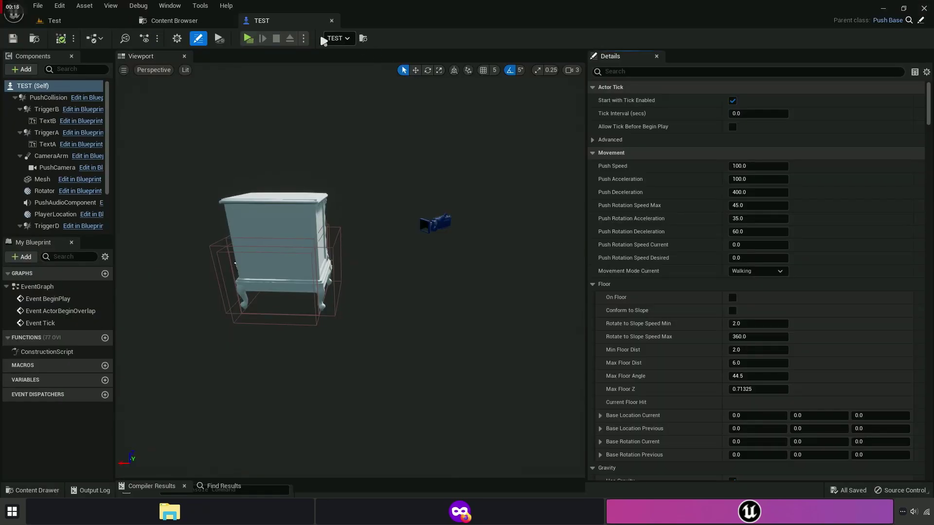
# Filter the class defaults by "Camera", enable Use Push Camera and compile the blueprint.
pyautogui.click(691, 72)
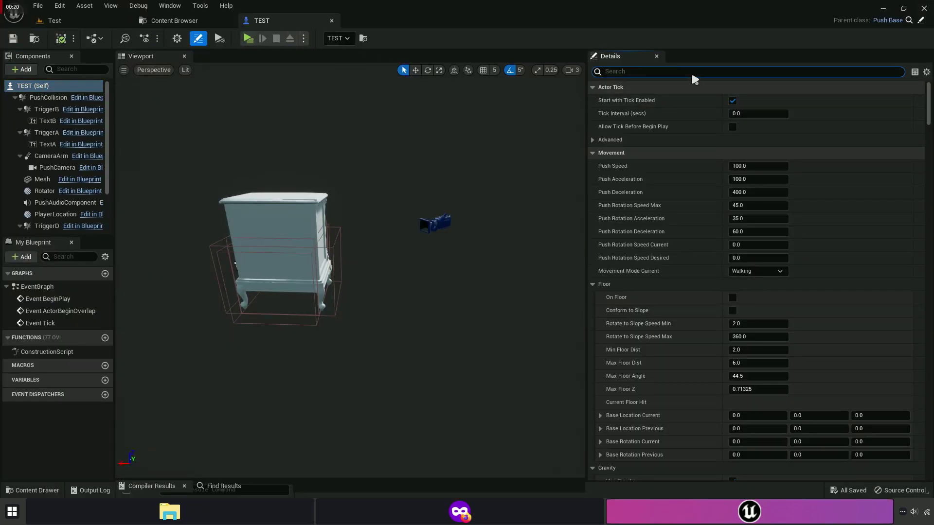
pyautogui.write('Camera')
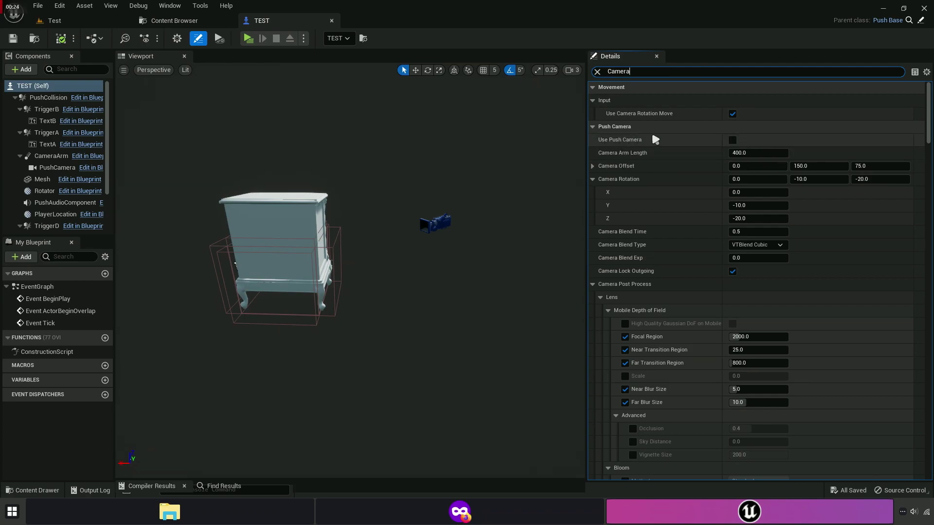
pyautogui.click(61, 38)
# Play the level to test grabbing and moving the table with the push camera, and end the session.
pyautogui.click(247, 39)
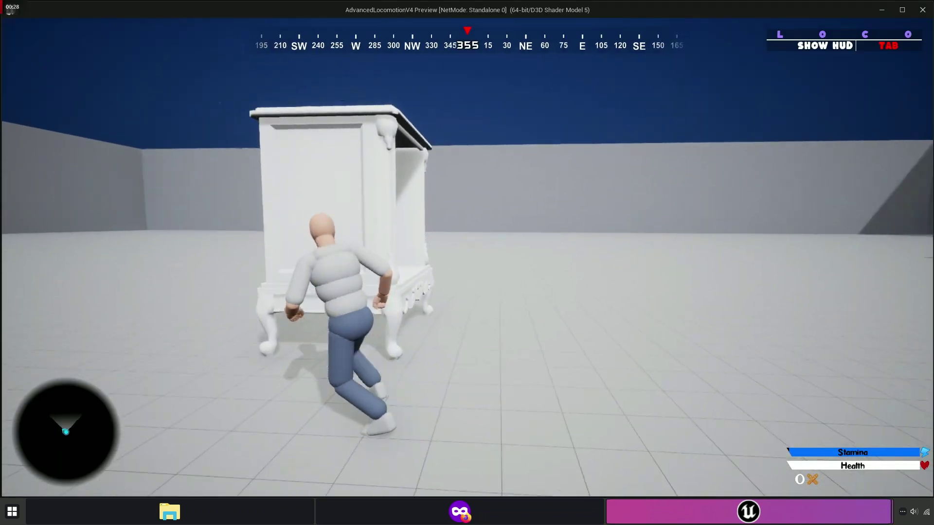
pyautogui.press('s')
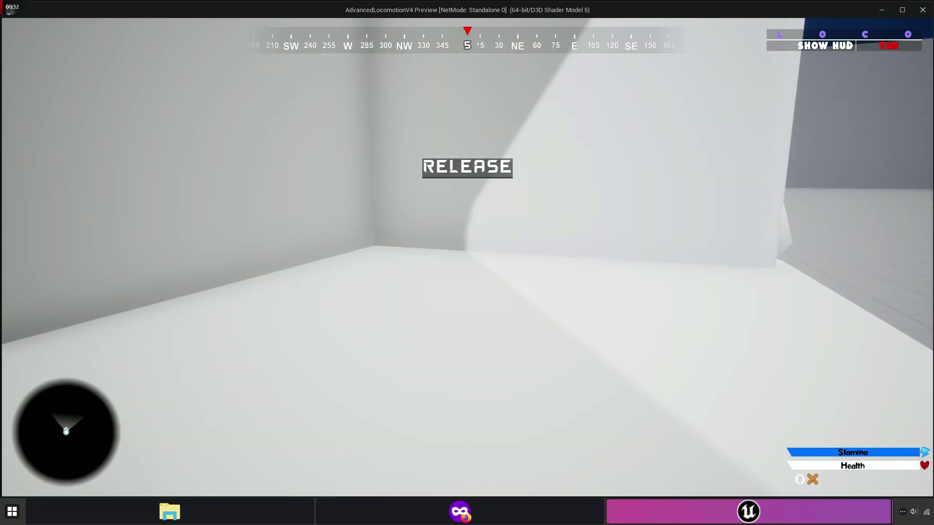
pyautogui.press('Escape')
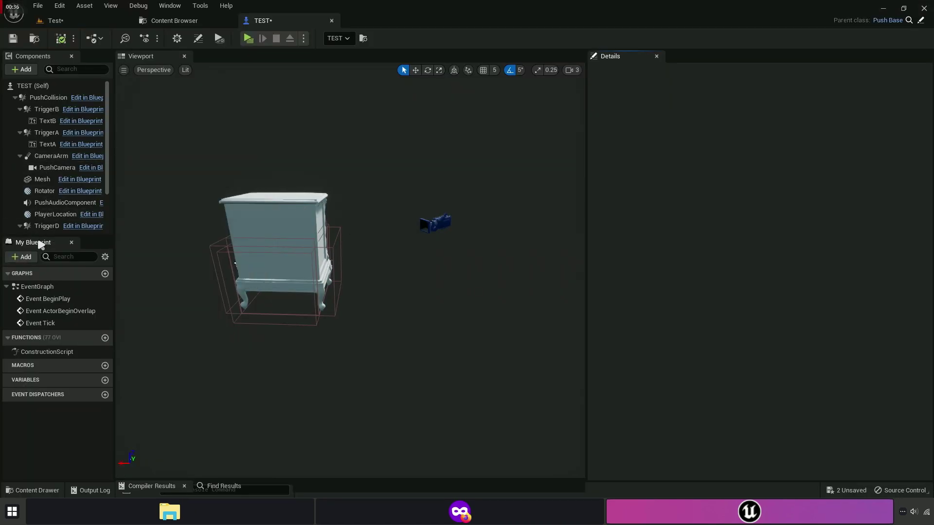
# Give the component list more room and set the push camera's Camera Arm Length to 500.
pyautogui.moveTo(41, 236); pyautogui.dragTo(41, 271)
pyautogui.click(51, 91)
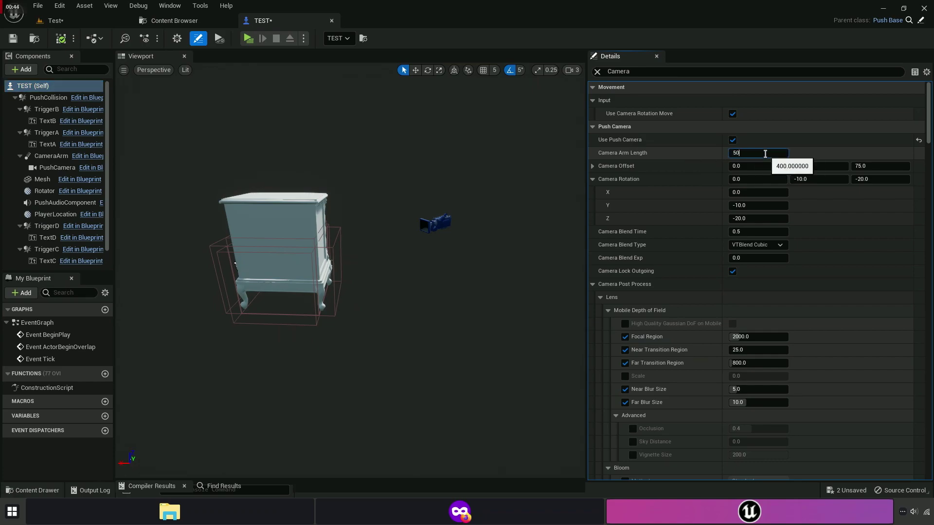
pyautogui.press('Tab')
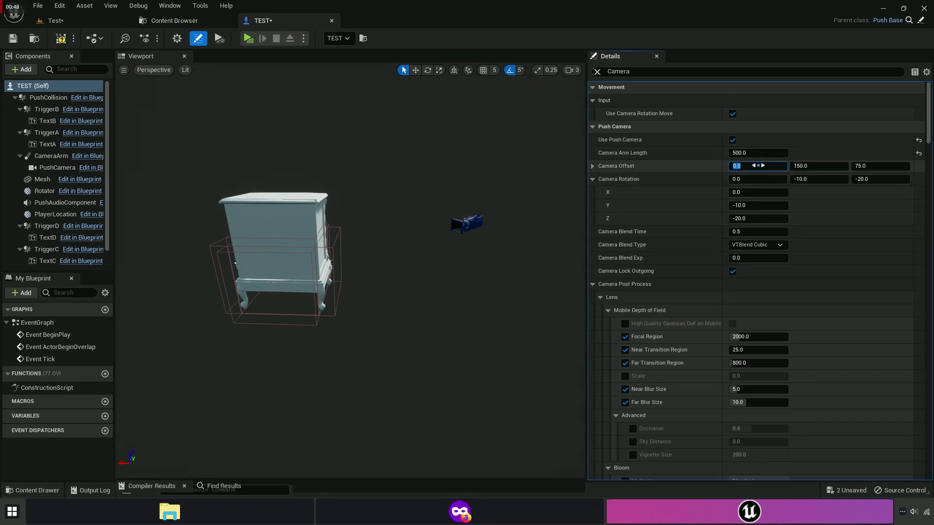
# Select the CameraArm component, examine it in the viewport and filter its details by "rotation".
pyautogui.click(45, 159)
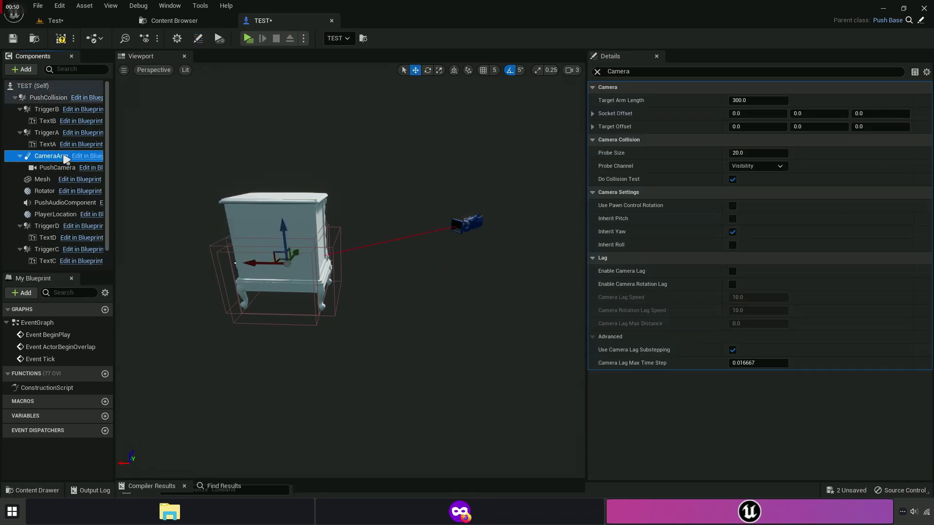
pyautogui.moveTo(500, 210); pyautogui.dragTo(579, 201, button='right')
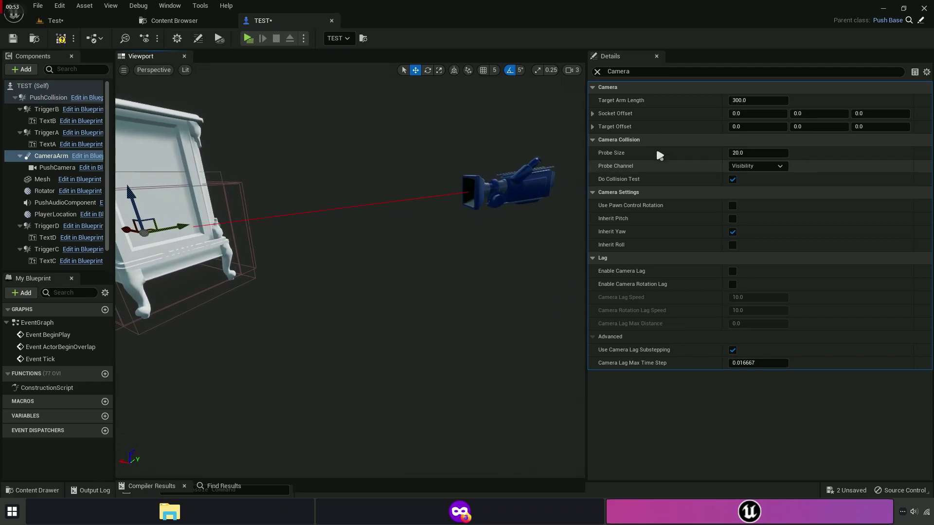
pyautogui.click(597, 71)
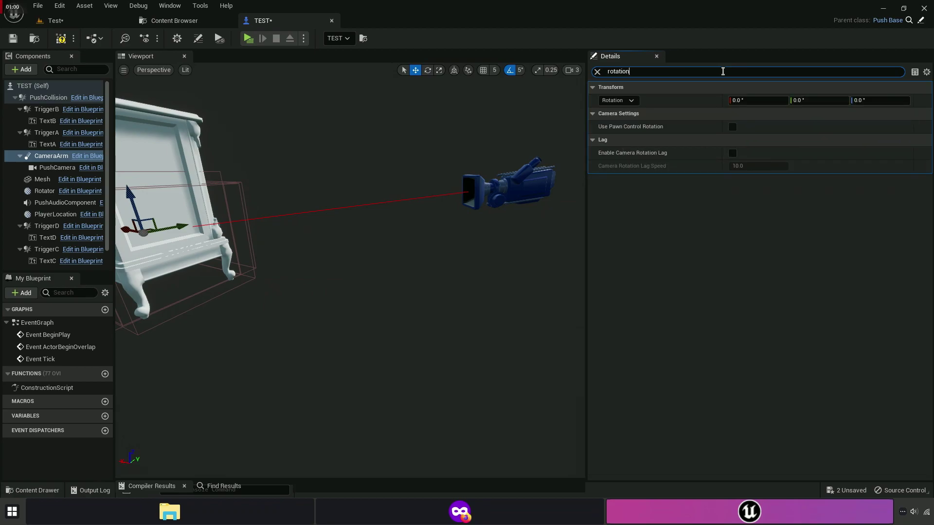
# Enable Use Pawn Control Rotation on the CameraArm, filter its details by "camera", set Target Arm Length to 500 and compile the blueprint.
pyautogui.moveTo(649, 130)
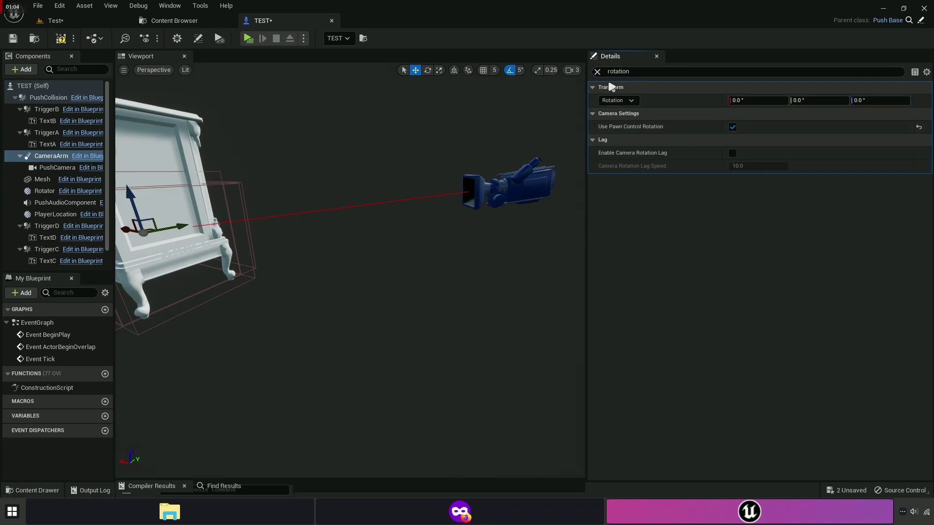
pyautogui.click(596, 72)
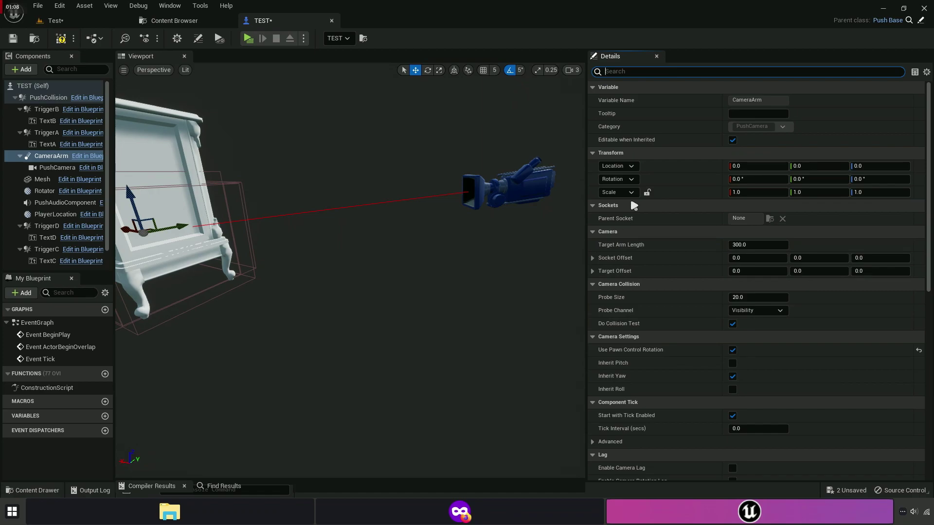
pyautogui.write('camera')
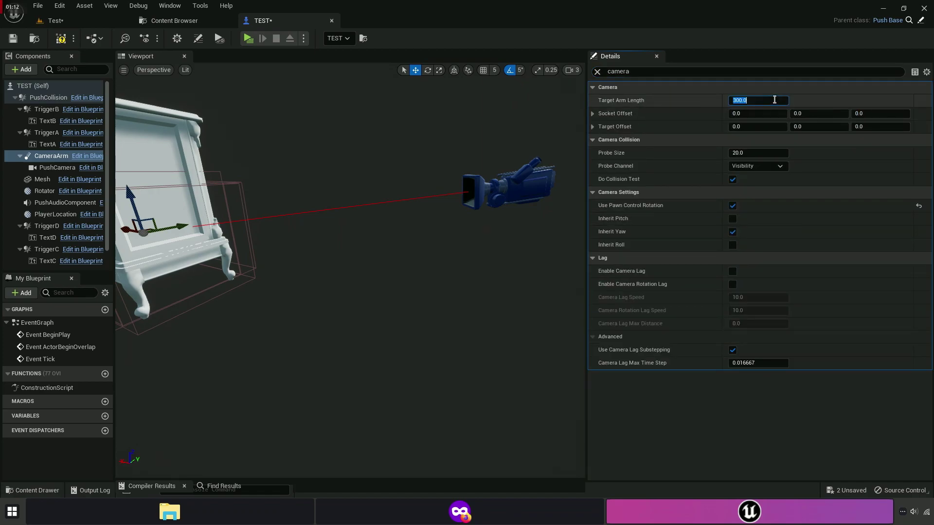
pyautogui.press('Tab')
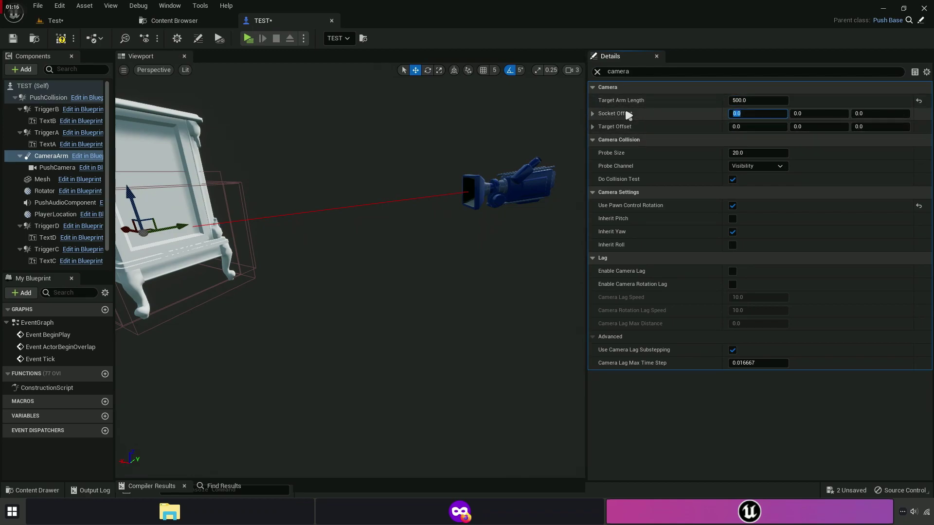
pyautogui.click(58, 44)
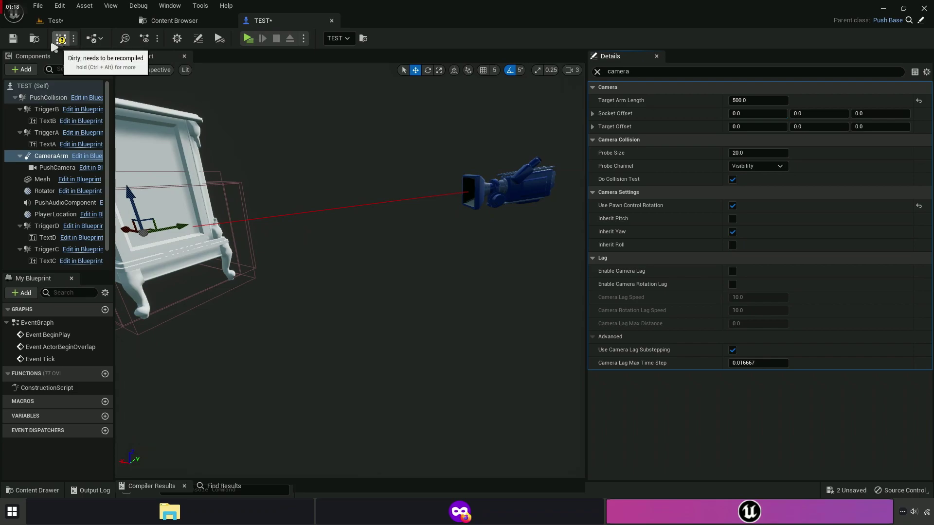
# Play the level, walk to the table, grab it, push it forward with the push camera and release it.
pyautogui.click(249, 38)
pyautogui.press('w')
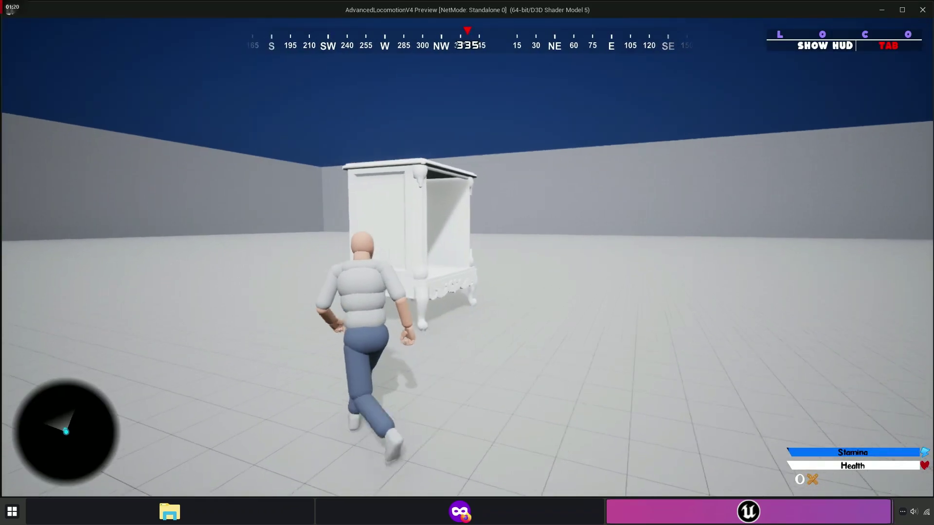
pyautogui.press('w')
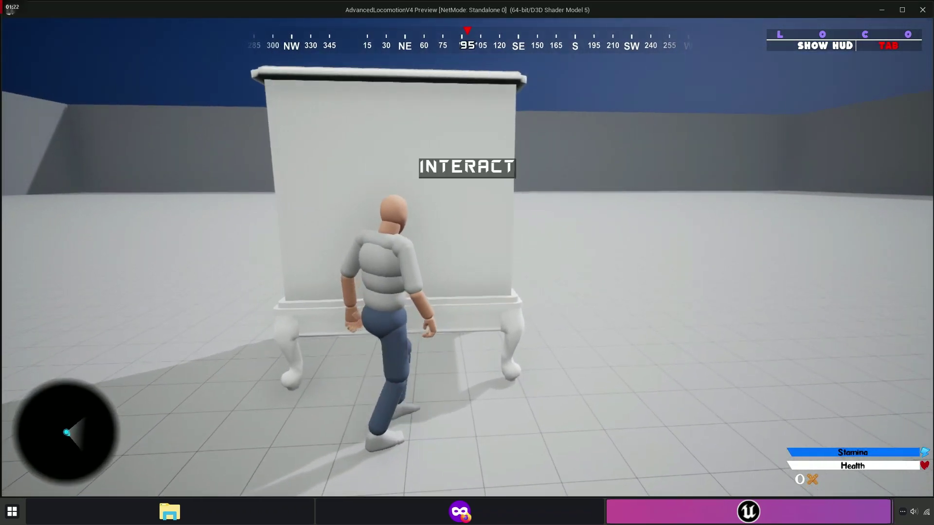
pyautogui.press('e')
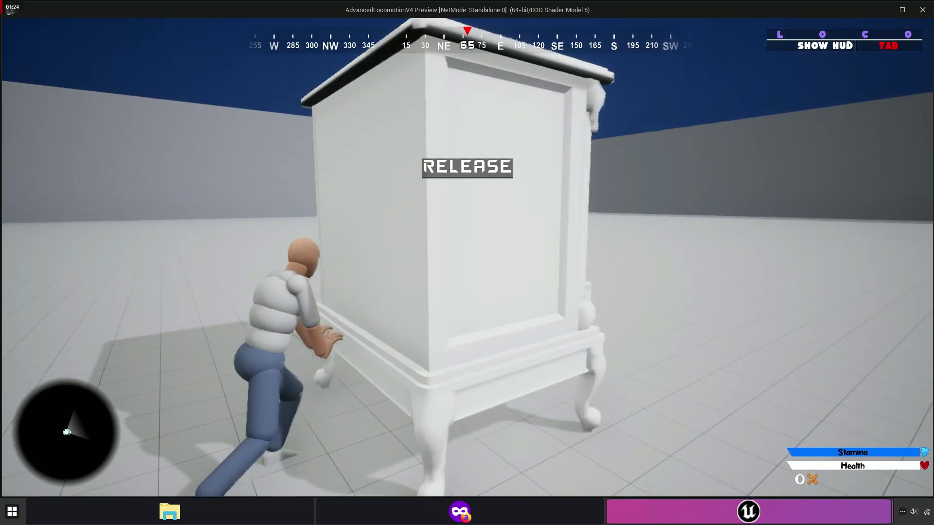
pyautogui.press('w')
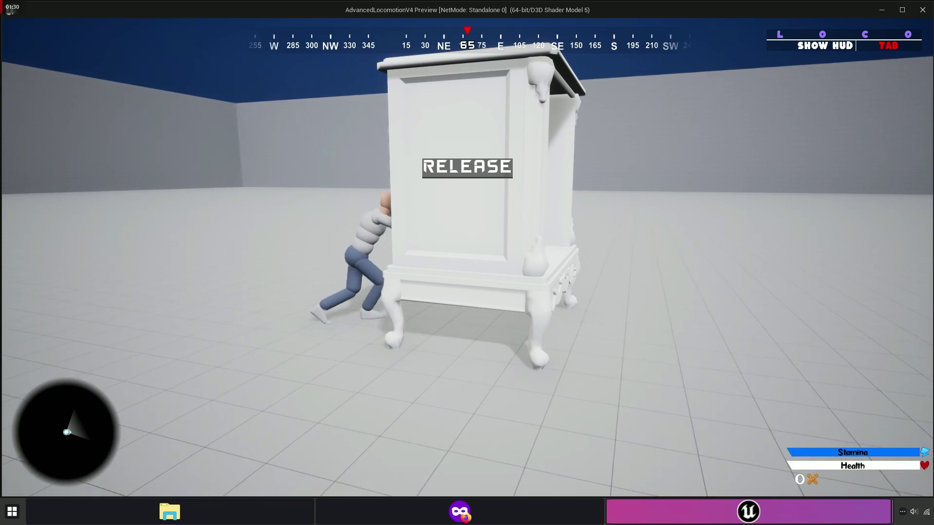
pyautogui.press('e')
pyautogui.press('d')
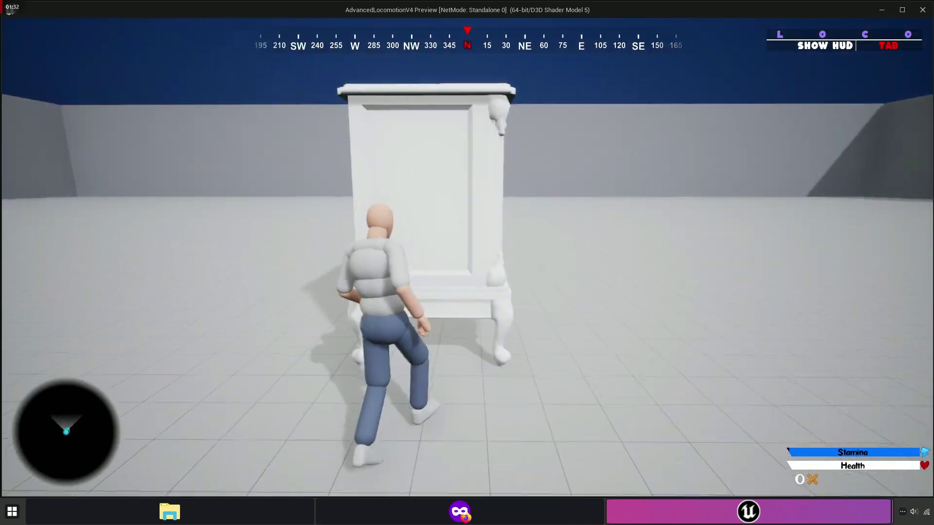
# Test grabbing and releasing the table from its other sides with the push camera, and end the play session.
pyautogui.press('w')
pyautogui.press('e')
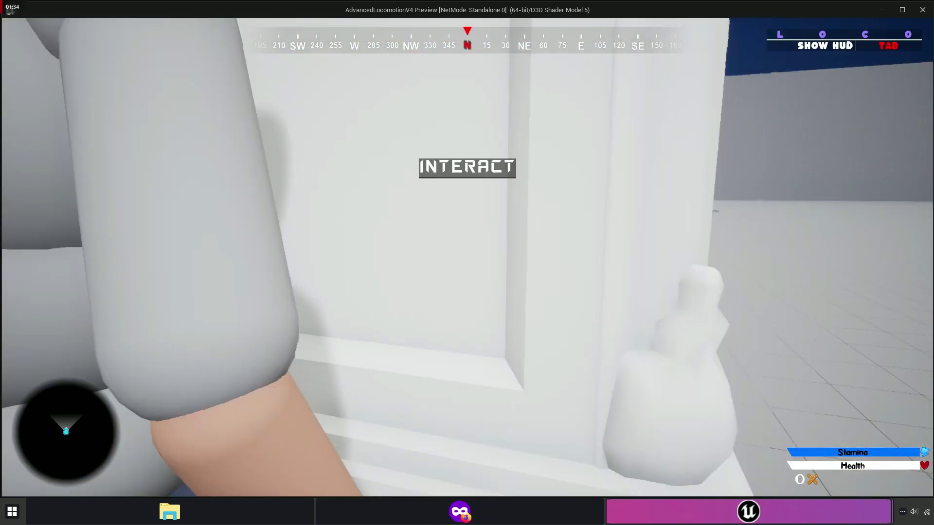
pyautogui.press('e')
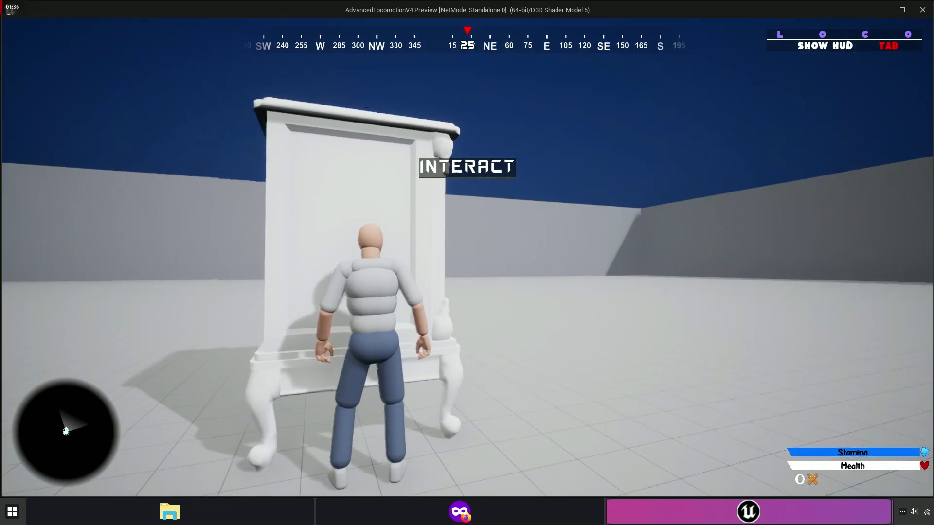
pyautogui.hotkey('shift', 'd')
pyautogui.press('w')
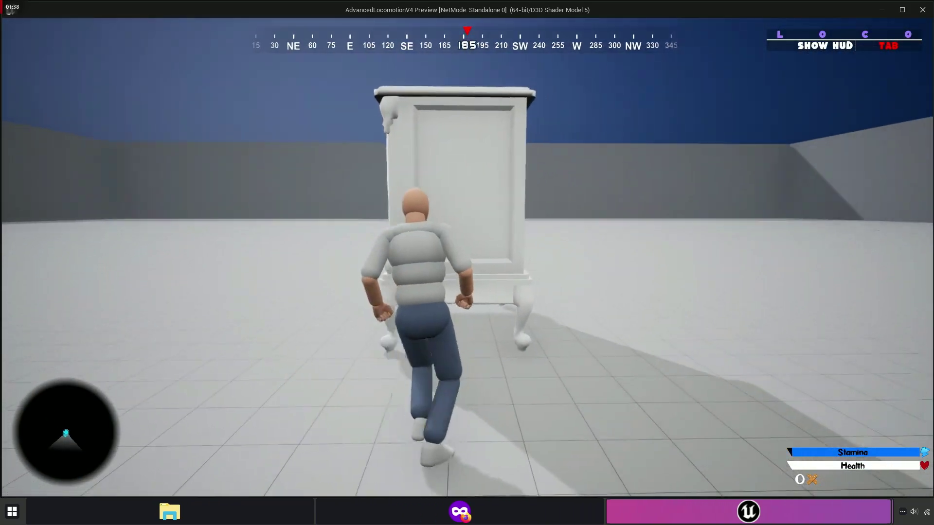
pyautogui.press('w')
pyautogui.press('e')
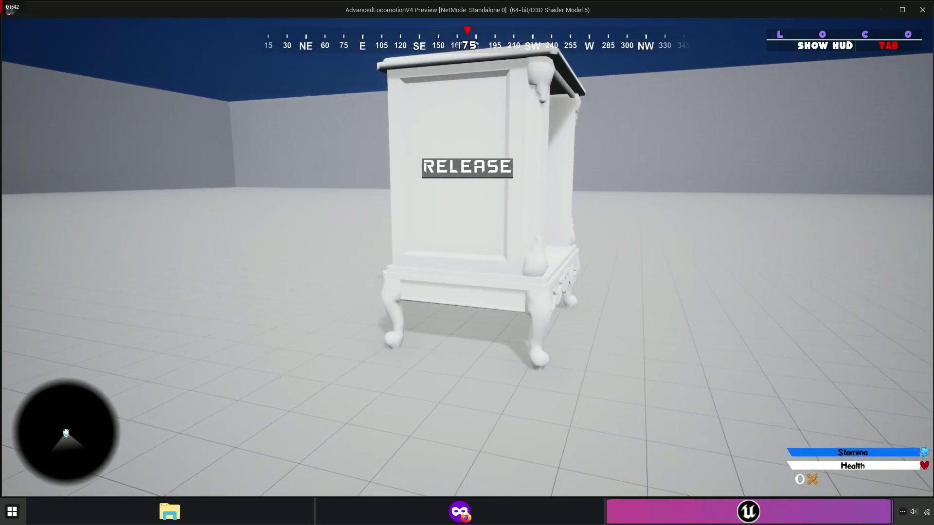
pyautogui.press('e')
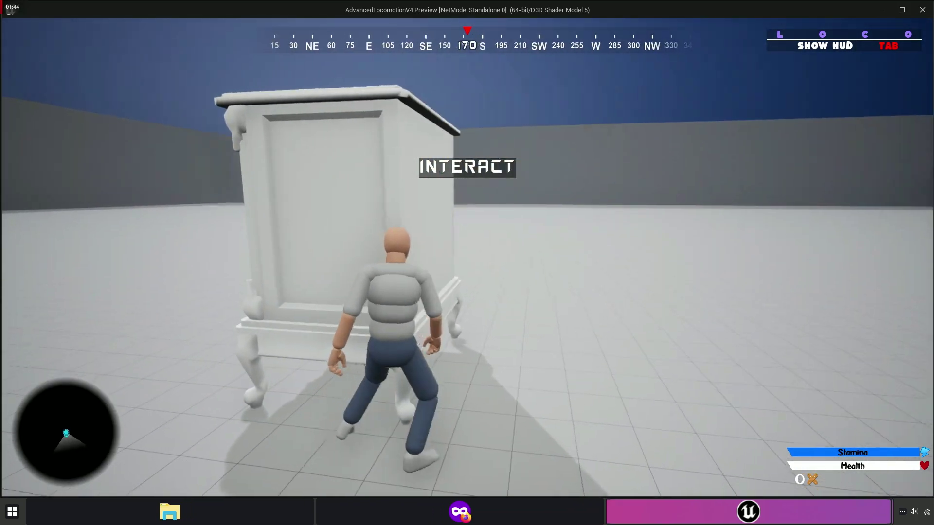
pyautogui.press('Escape')
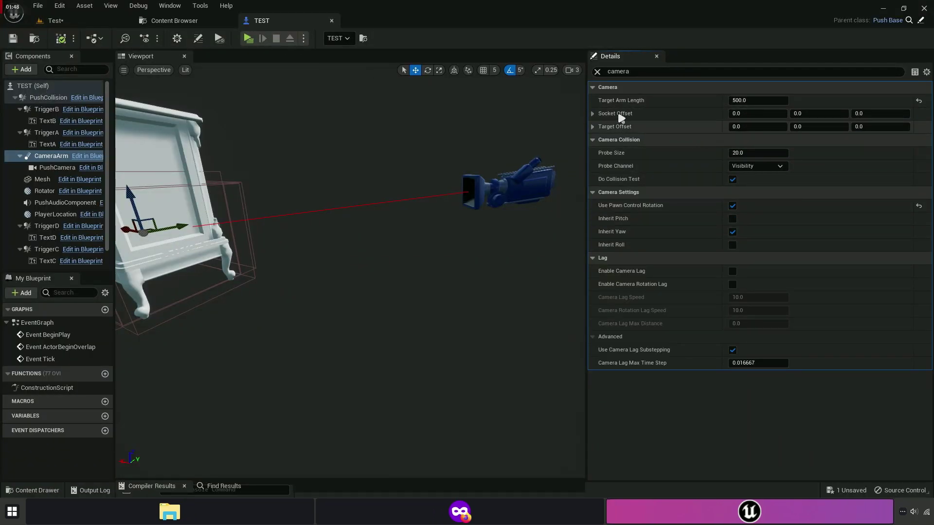
# Copy the Camera Offset from the blueprint's class defaults and paste it into the CameraArm's Socket Offset as 0, 150, 75.
pyautogui.click(39, 87)
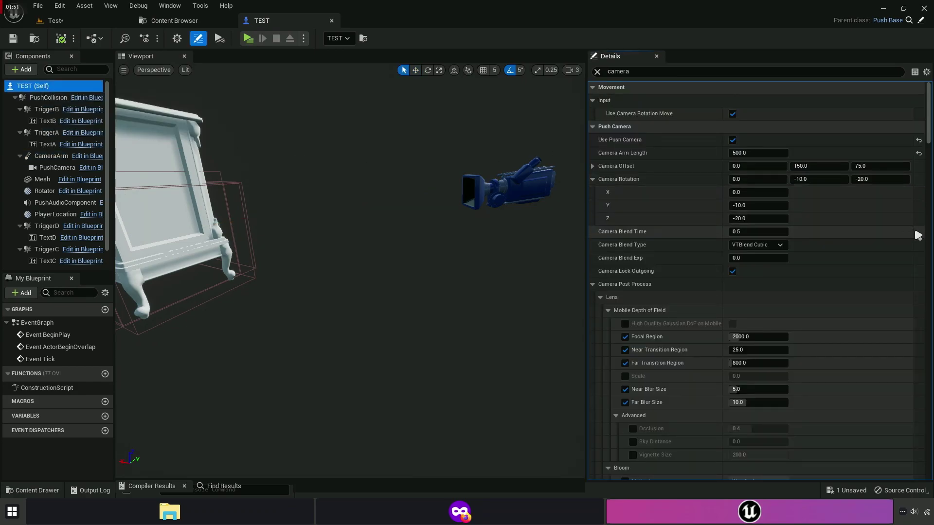
pyautogui.rightClick(704, 168)
pyautogui.click(731, 214)
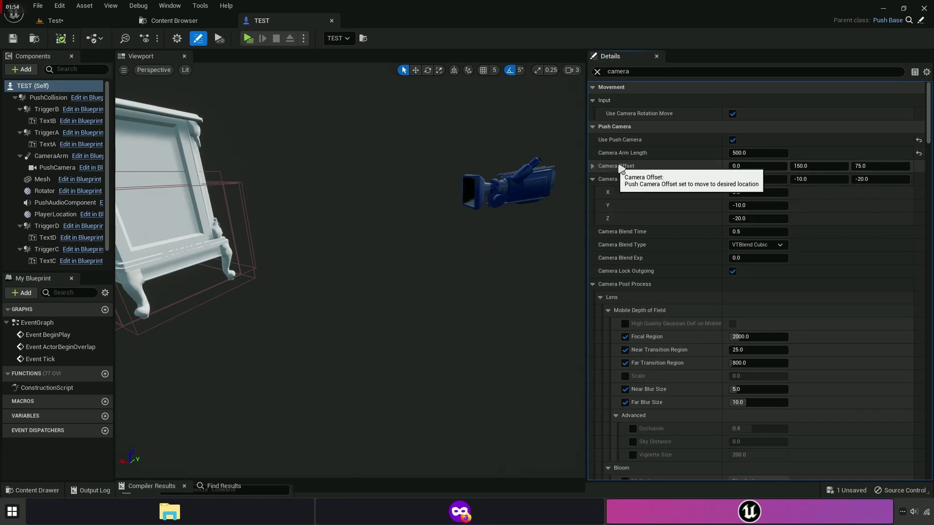
pyautogui.click(48, 156)
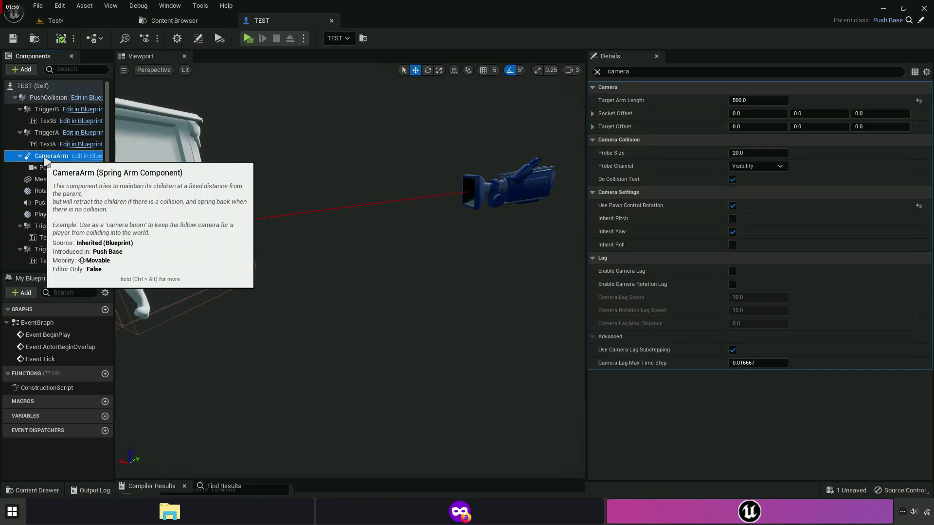
pyautogui.rightClick(704, 118)
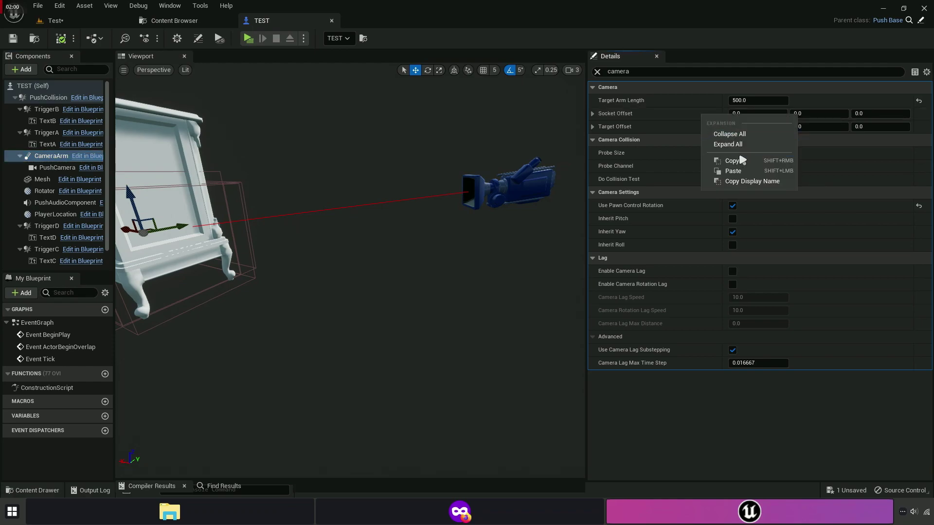
pyautogui.click(729, 177)
# Try to transfer the Camera Rotation value from the class defaults into the CameraArm's Target Offset.
pyautogui.click(32, 87)
pyautogui.rightClick(705, 184)
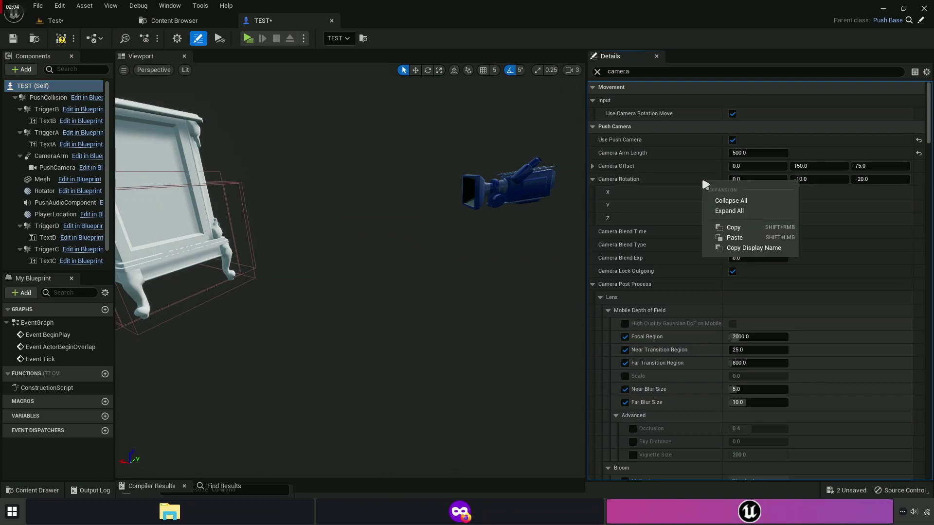
pyautogui.click(730, 211)
pyautogui.click(592, 179)
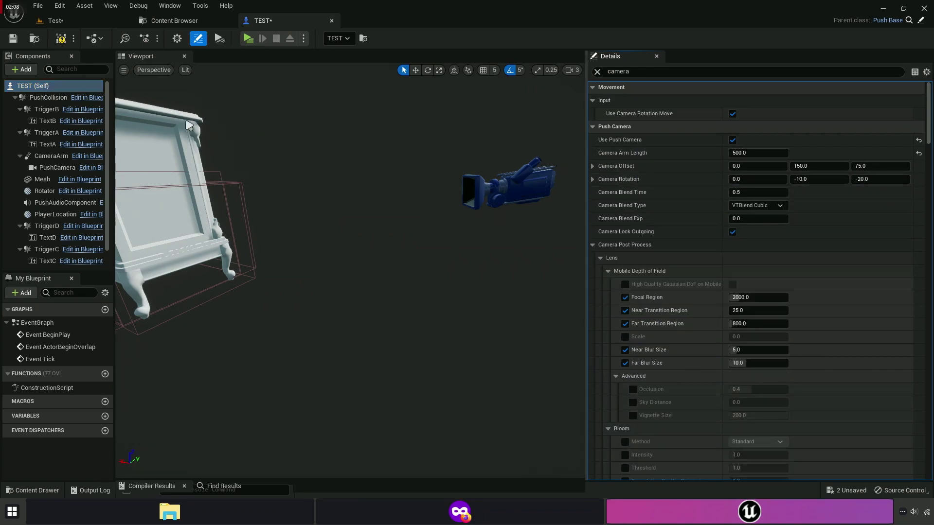
pyautogui.click(55, 157)
pyautogui.rightClick(699, 128)
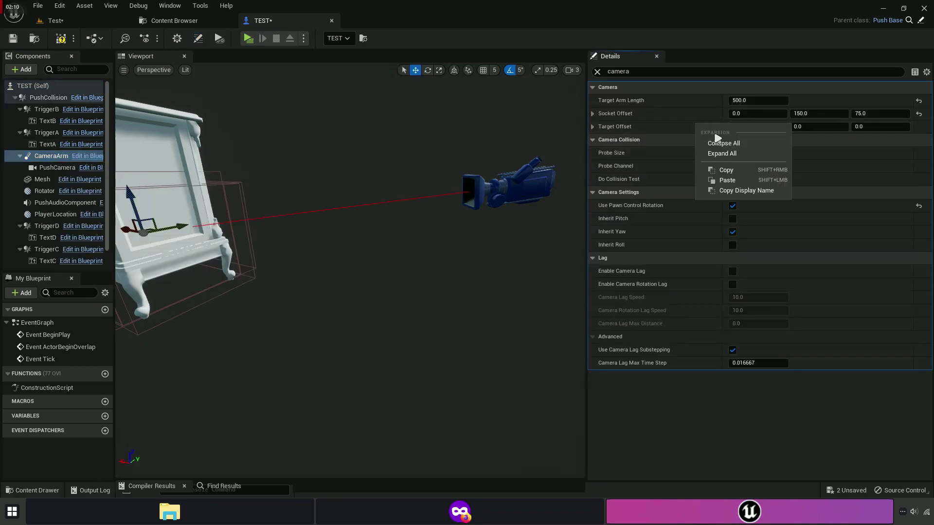
pyautogui.click(736, 181)
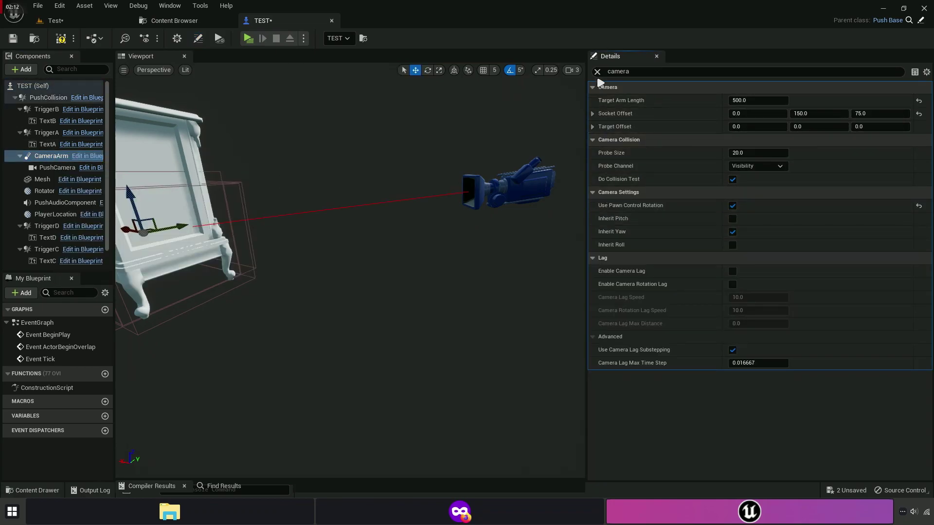
# Select the PushCamera component, search its details for "FOV", clear the filter and set Field Of View to 150°.
pyautogui.click(51, 169)
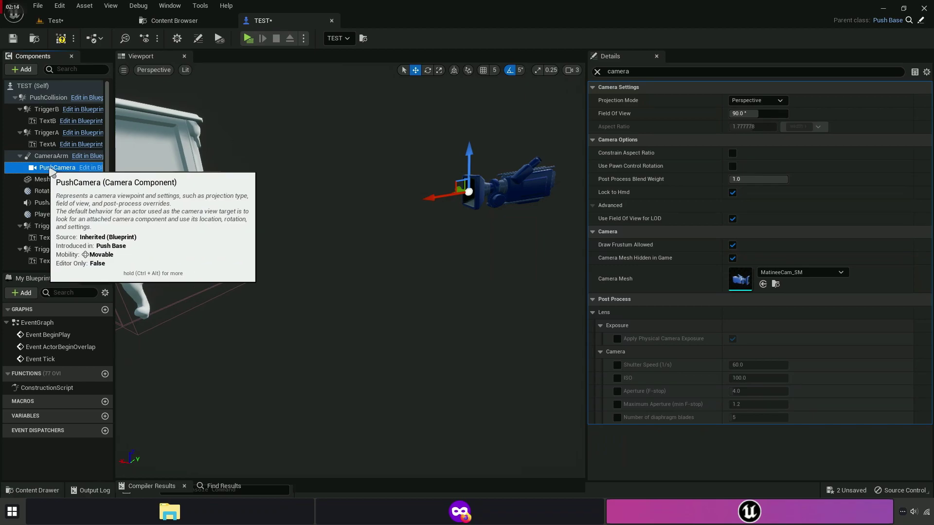
pyautogui.click(598, 72)
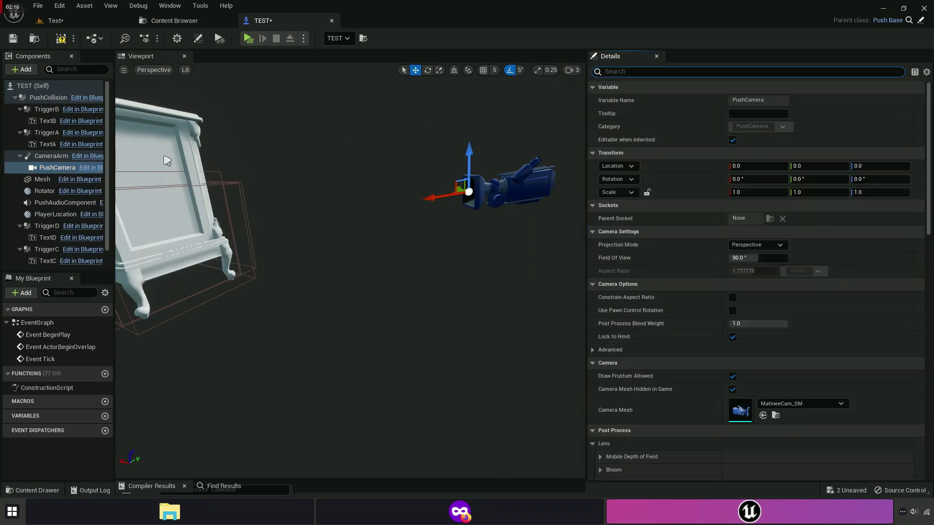
pyautogui.moveTo(520, 217); pyautogui.dragTo(486, 220, button='right')
pyautogui.press('s')
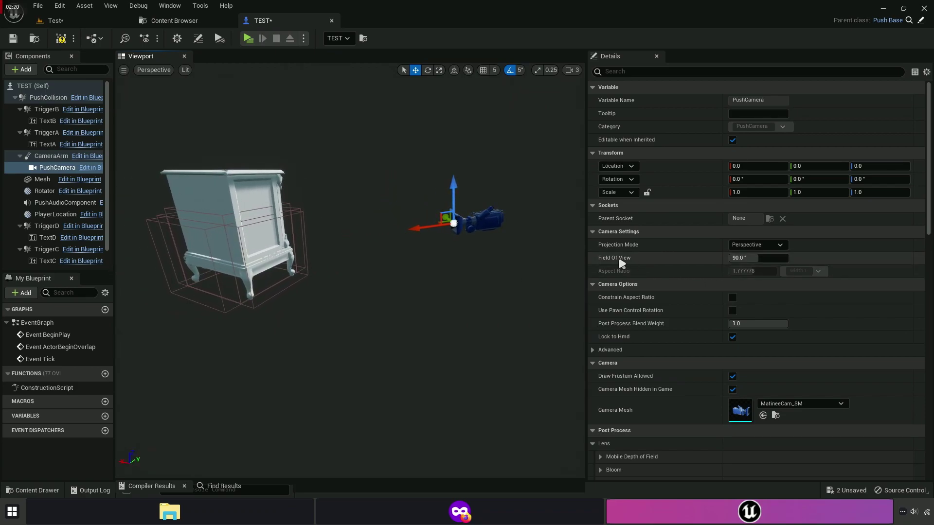
pyautogui.click(683, 71)
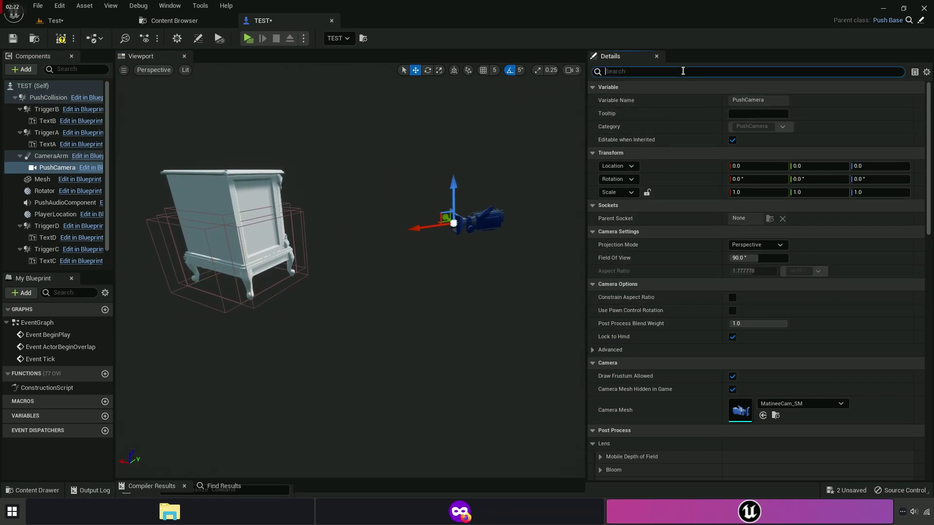
pyautogui.write('FOV')
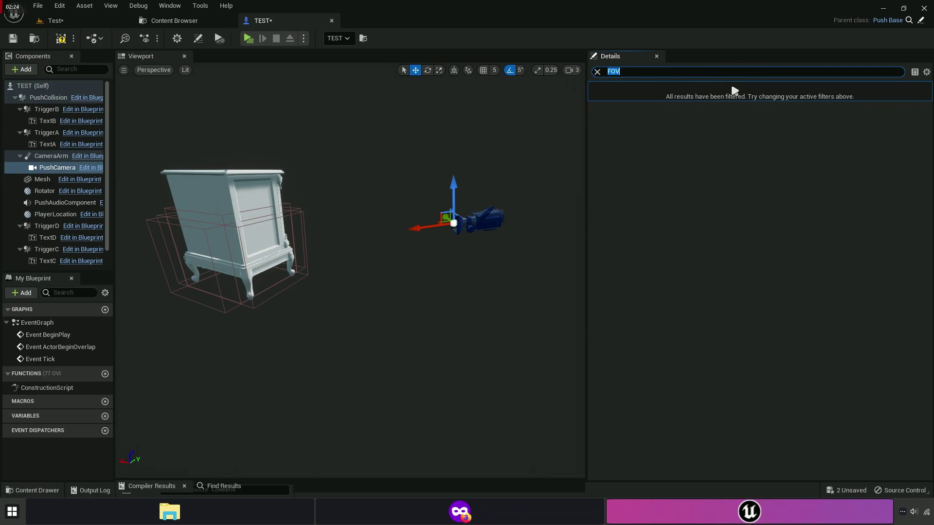
pyautogui.write('ile')
pyautogui.press('BackSpace')
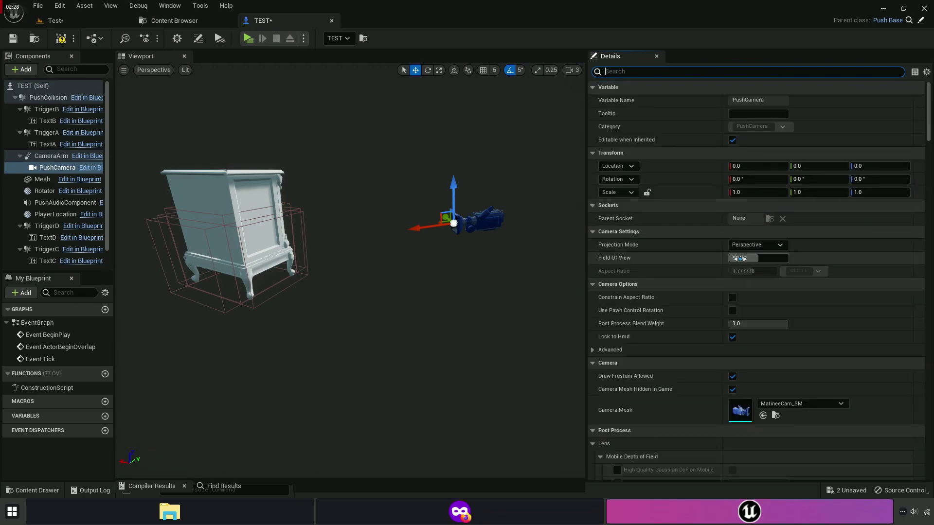
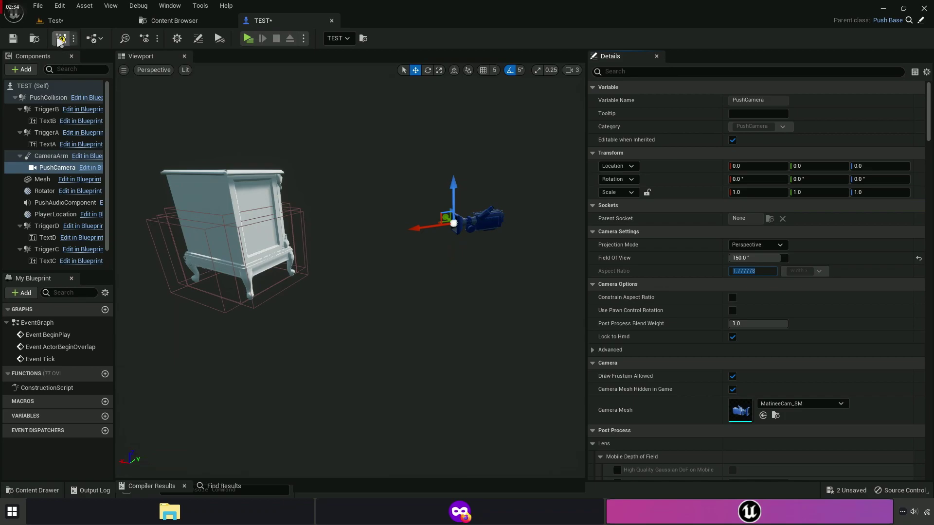
# Play the level, grab and release the table from two sides, push it to check the camera, and end the session.
pyautogui.click(247, 38)
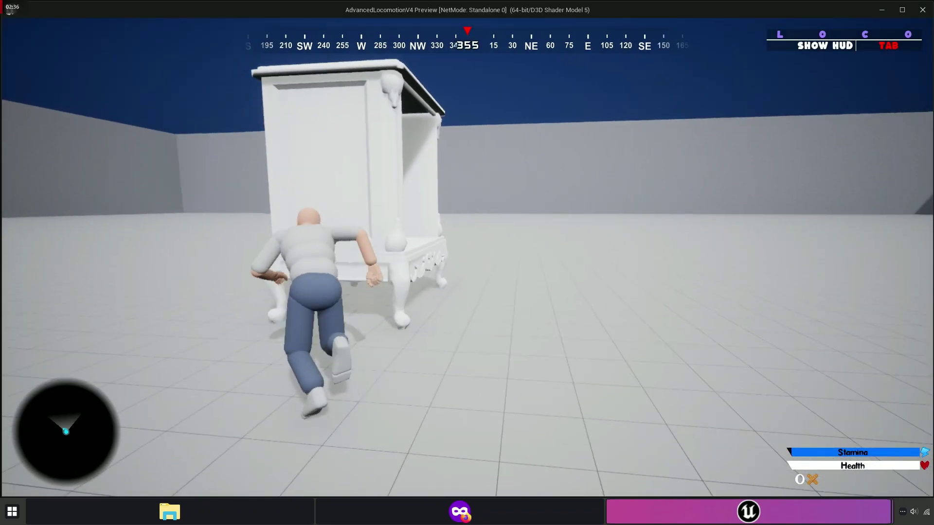
pyautogui.press('e')
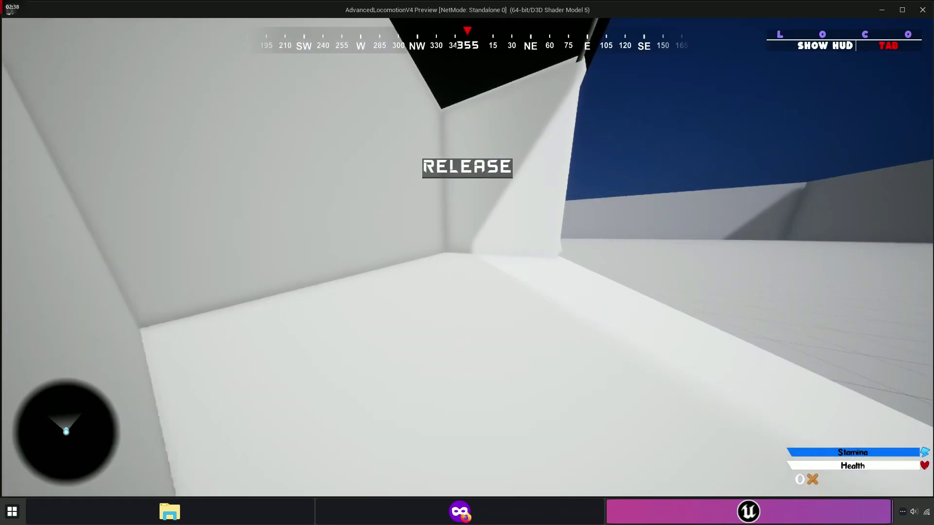
pyautogui.press('e')
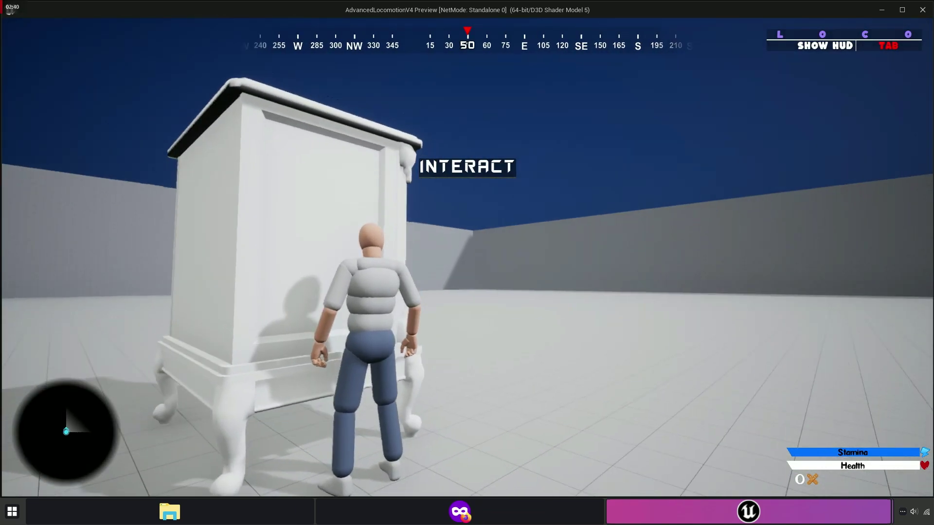
pyautogui.press('e')
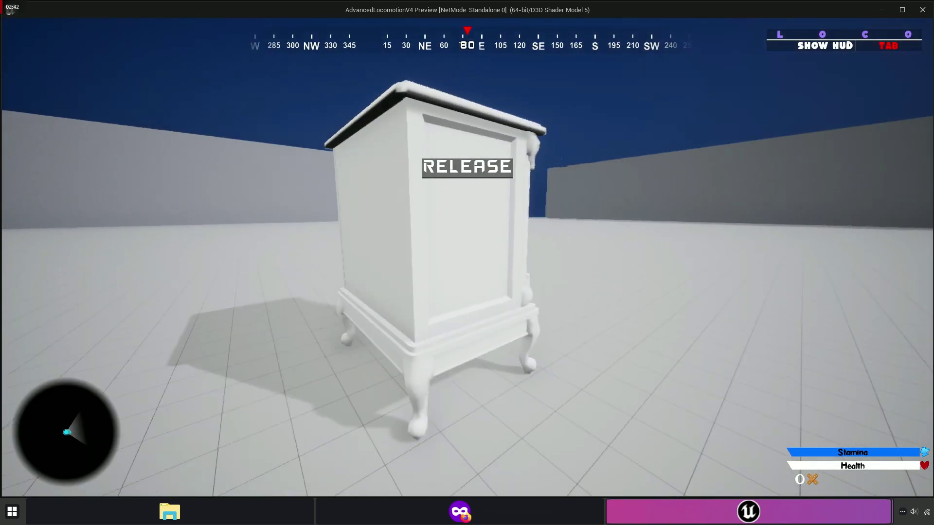
pyautogui.press('w')
pyautogui.press('w')
pyautogui.press('w')
pyautogui.press('e')
pyautogui.press('Escape')
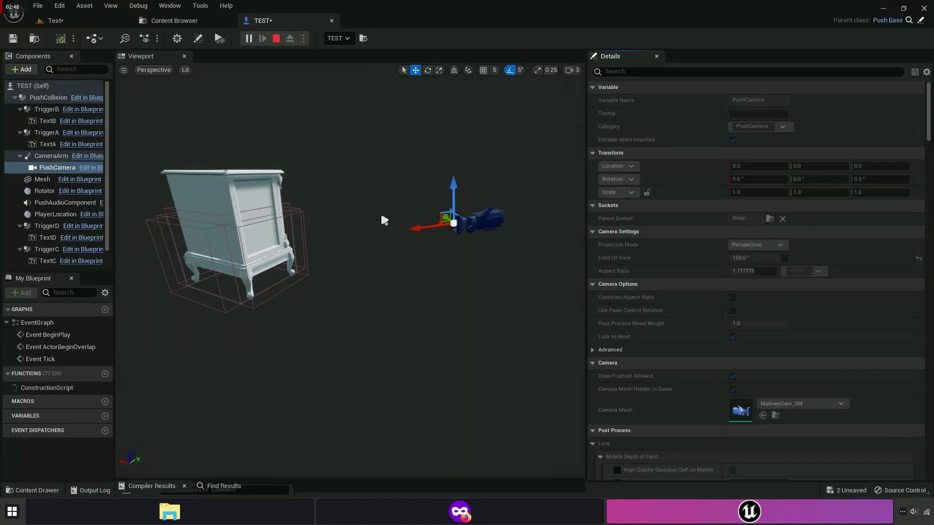
# Select the CameraArm component, try a Z location of 50 and set it back to 0.
pyautogui.press('d')
pyautogui.moveTo(382, 217); pyautogui.dragTo(296, 185, button='right')
pyautogui.press('d')
pyautogui.moveTo(426, 299); pyautogui.dragTo(377, 339, button='right')
pyautogui.press('s')
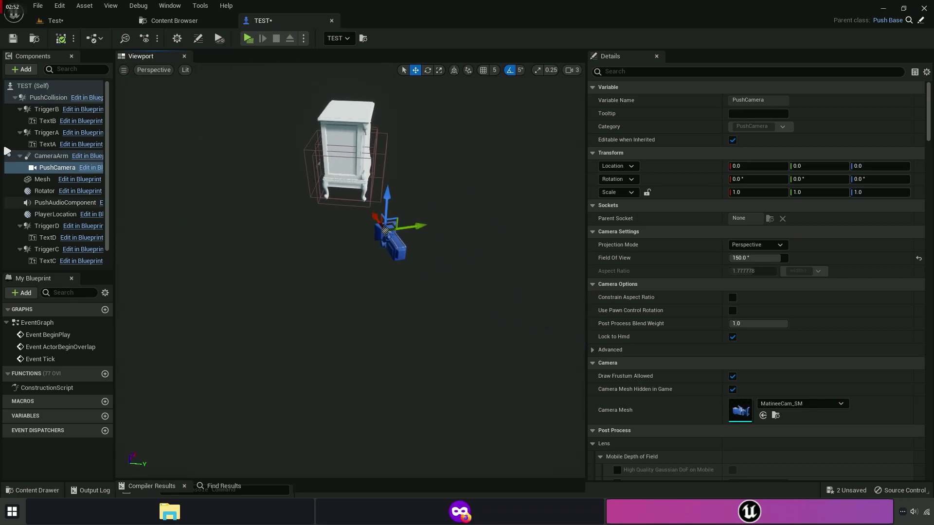
pyautogui.click(49, 156)
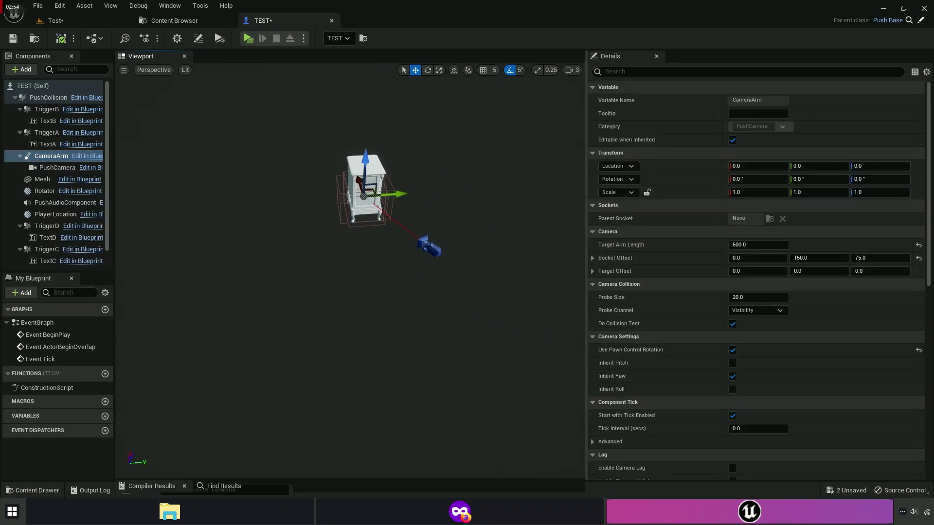
pyautogui.moveTo(867, 166); pyautogui.dragTo(867, 173)
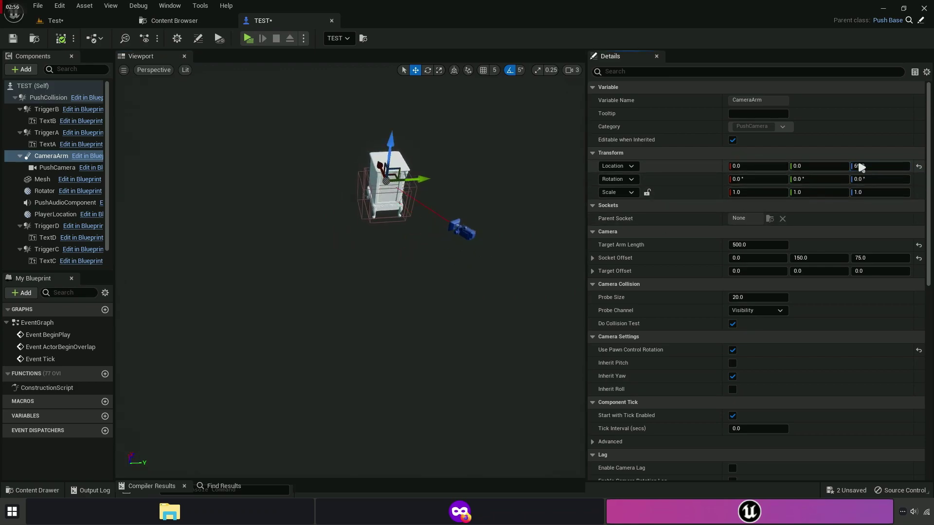
pyautogui.click(874, 165)
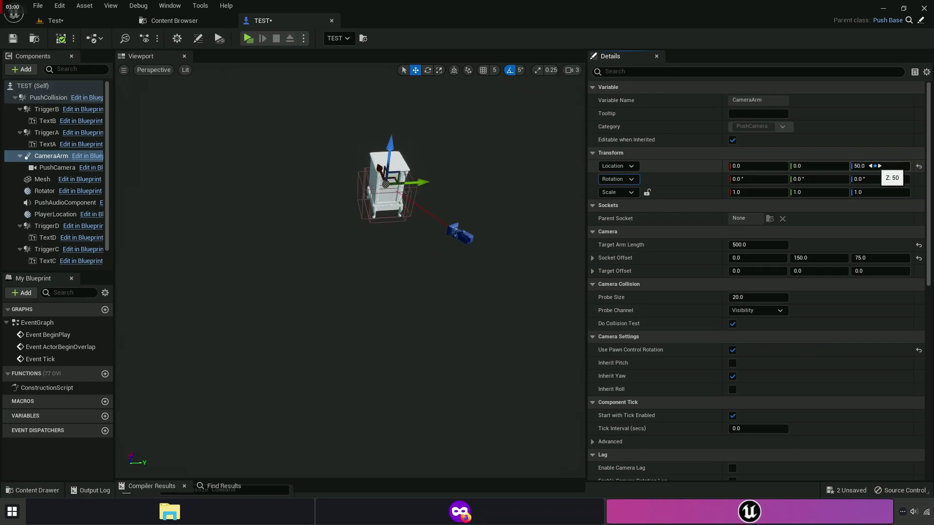
pyautogui.click(868, 168)
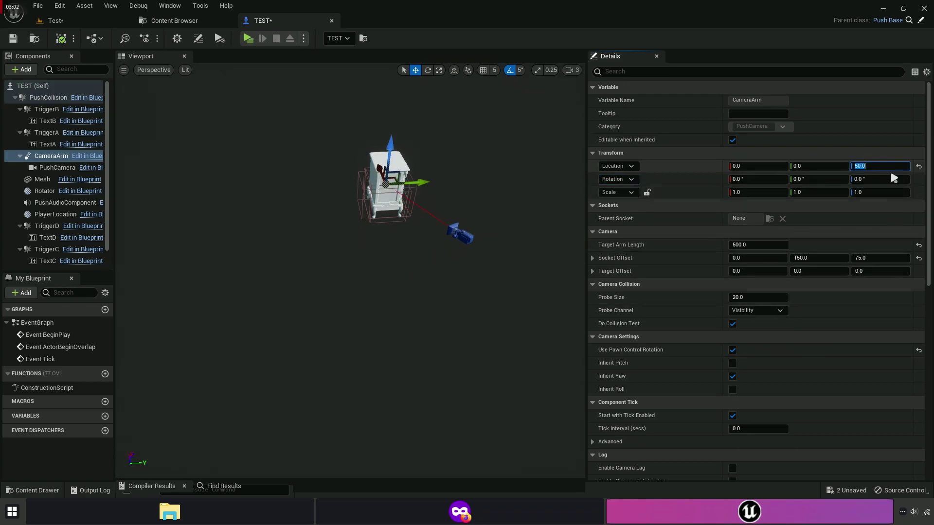
pyautogui.write('0')
pyautogui.press('Return')
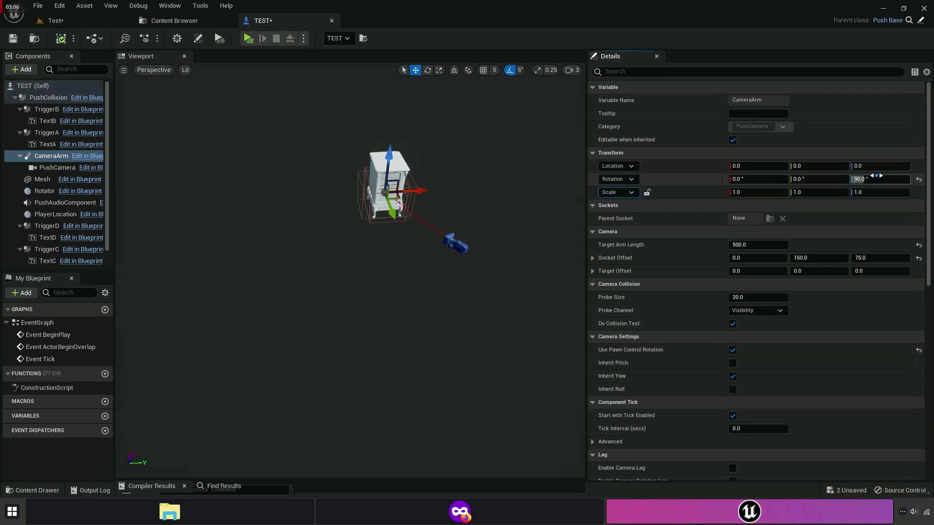
# Reset the CameraArm's rotation and set its location to 0, -200, 0 after trying other Y and Z offsets.
pyautogui.click(906, 154)
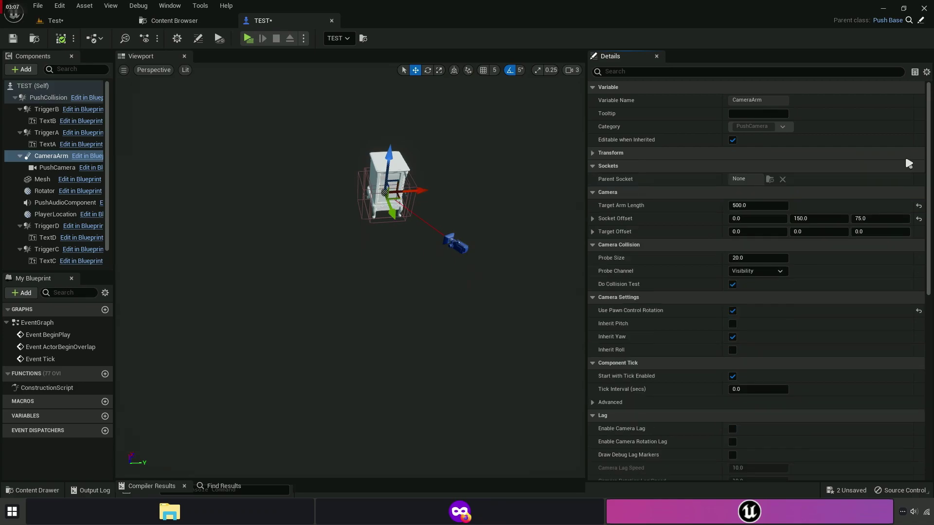
pyautogui.click(827, 154)
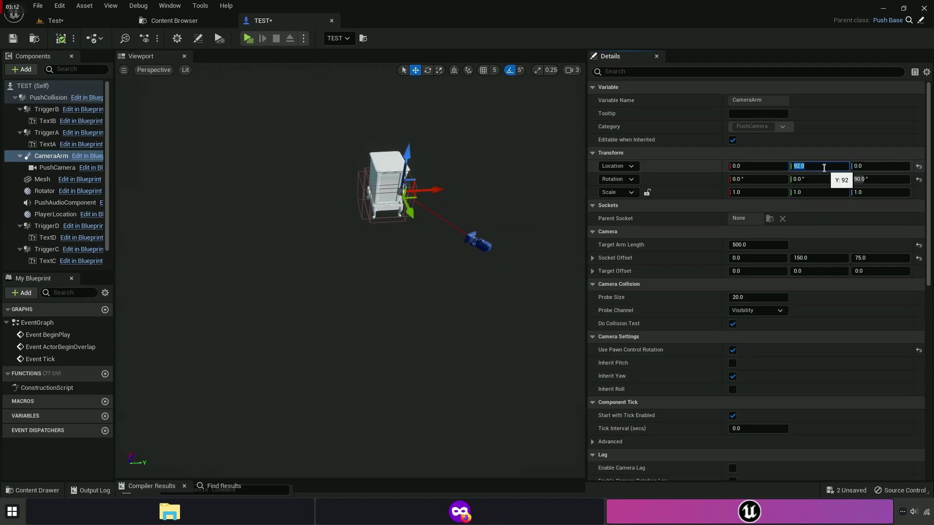
pyautogui.click(918, 180)
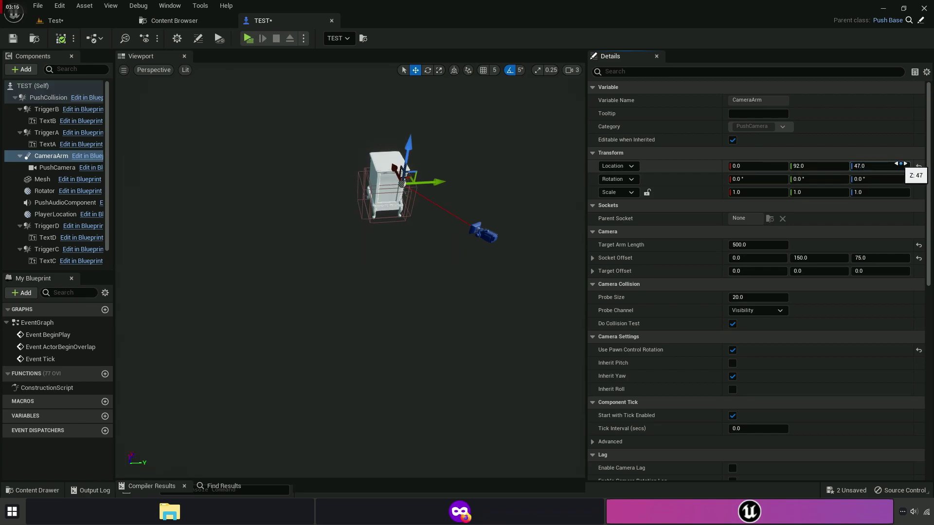
pyautogui.moveTo(807, 167); pyautogui.dragTo(811, 168)
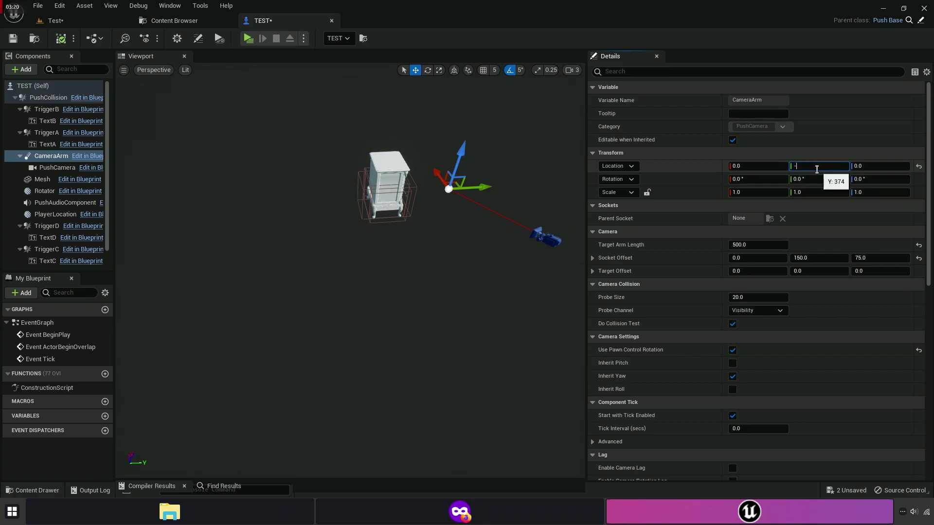
pyautogui.press('Tab')
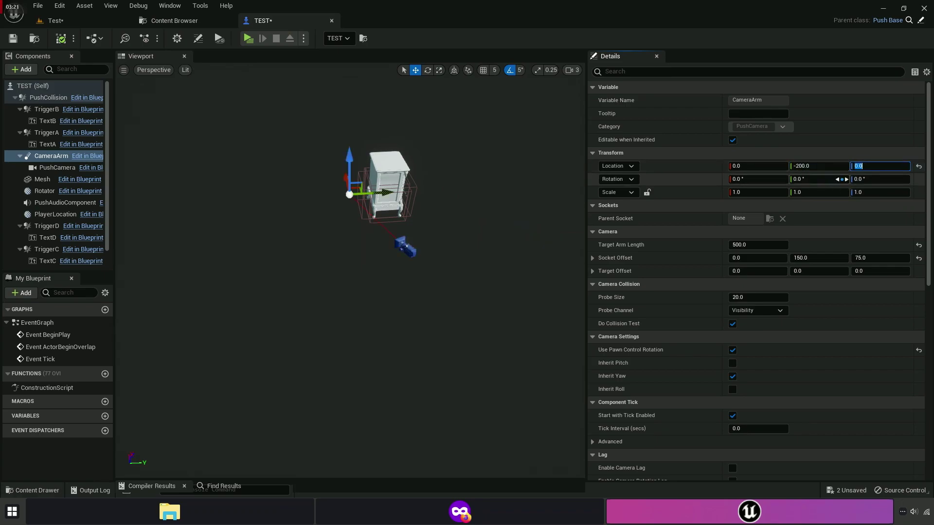
# Try rotating the CameraArm about its vertical axis, and undo the rotation and location changes.
pyautogui.moveTo(428, 205); pyautogui.dragTo(440, 221, button='right')
pyautogui.press('e')
pyautogui.moveTo(288, 196); pyautogui.dragTo(282, 189)
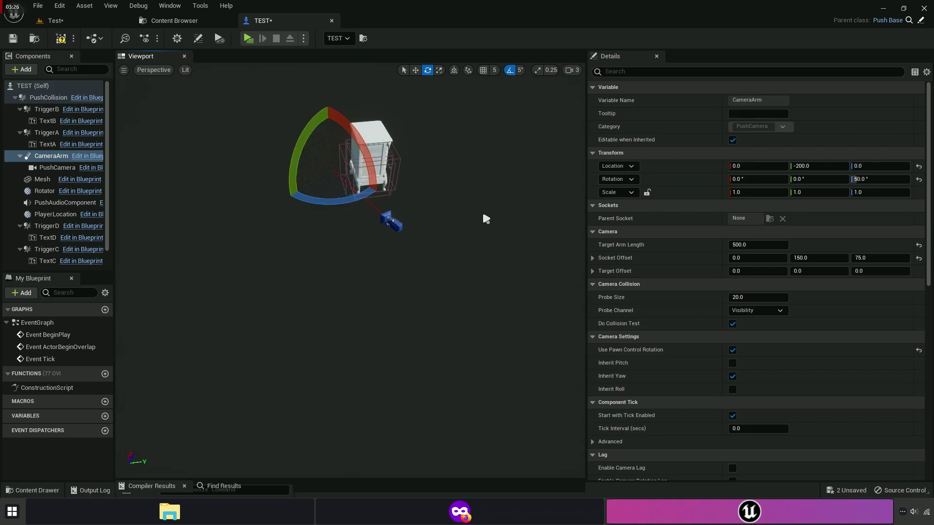
pyautogui.hotkey('ctrl', 'z')
pyautogui.press('w')
pyautogui.hotkey('ctrl', 'z')
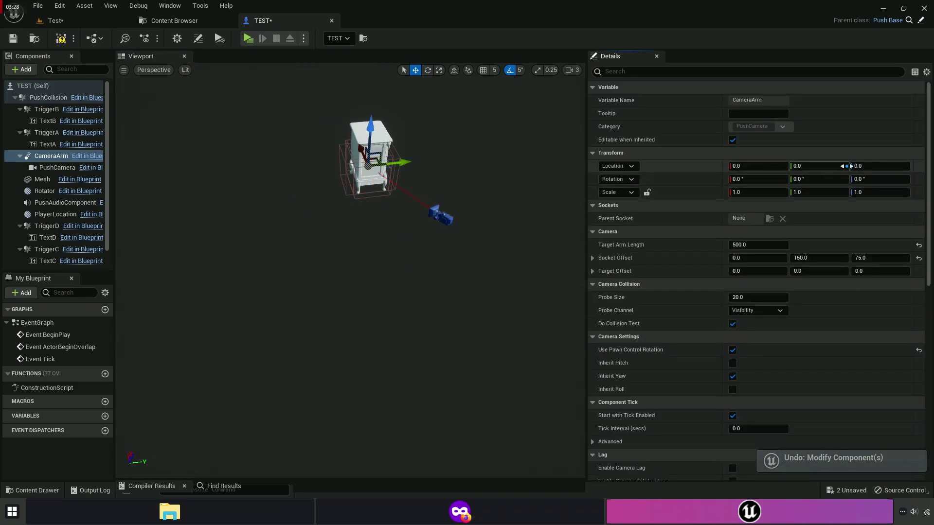
# Select the PushCamera, switch the gizmo to world space and move the camera to about X 460, Y -592.
pyautogui.click(72, 170)
pyautogui.keyDown('alt'); pyautogui.moveTo(559, 222); pyautogui.dragTo(690, 248); pyautogui.keyUp('alt')
pyautogui.moveTo(462, 225)
pyautogui.mouseDown(button='right')
pyautogui.moveTo(429, 225)
pyautogui.moveTo(476, 217)
pyautogui.mouseUp(button='right')
pyautogui.click(454, 70)
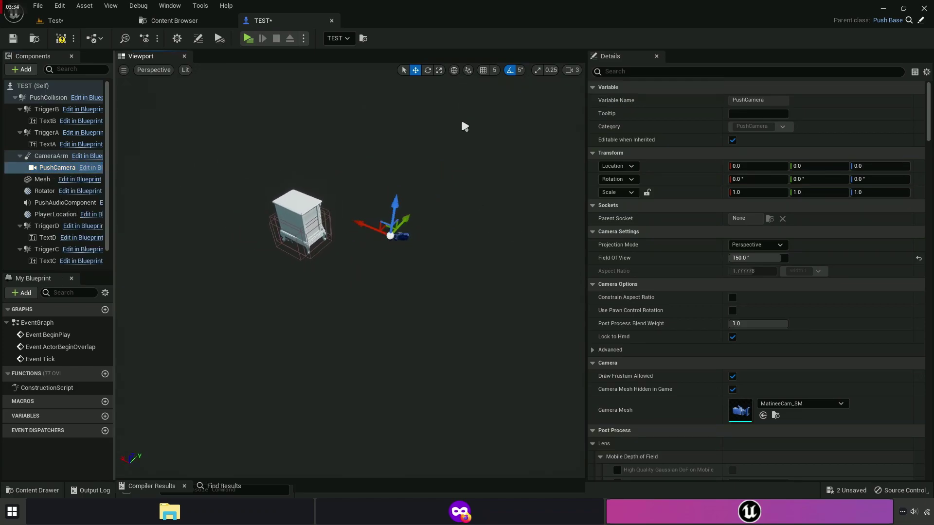
pyautogui.moveTo(463, 117); pyautogui.dragTo(462, 131, button='right')
pyautogui.moveTo(419, 210); pyautogui.dragTo(418, 210, button='right')
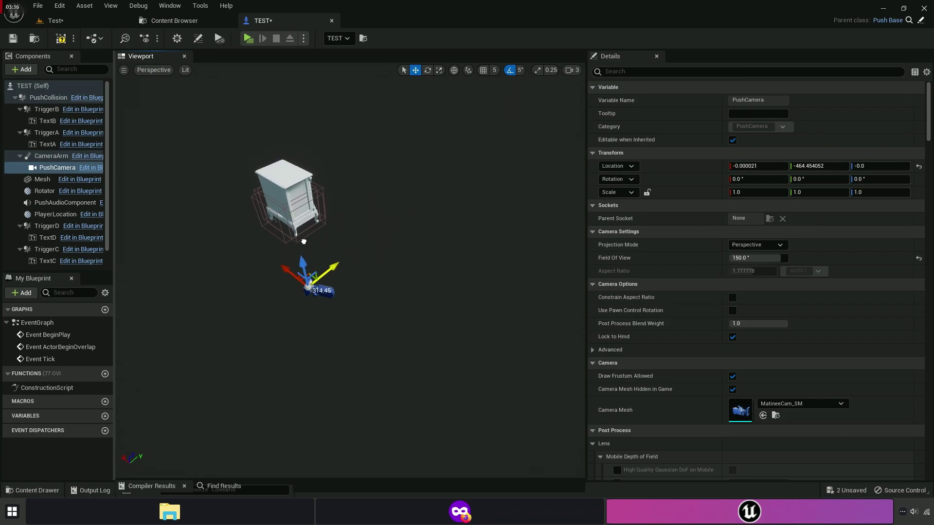
pyautogui.moveTo(255, 268); pyautogui.dragTo(297, 269, button='right')
pyautogui.keyDown('alt'); pyautogui.moveTo(282, 276); pyautogui.dragTo(289, 250); pyautogui.keyUp('alt')
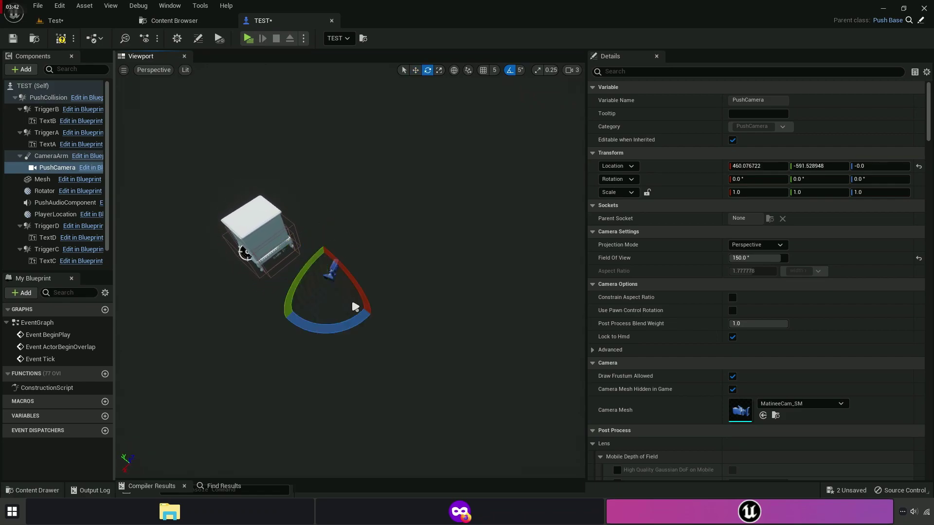
# Try rotating the PushCamera 90° about Z, reset its rotation and move it along X to about 489.
pyautogui.moveTo(348, 325); pyautogui.dragTo(282, 321)
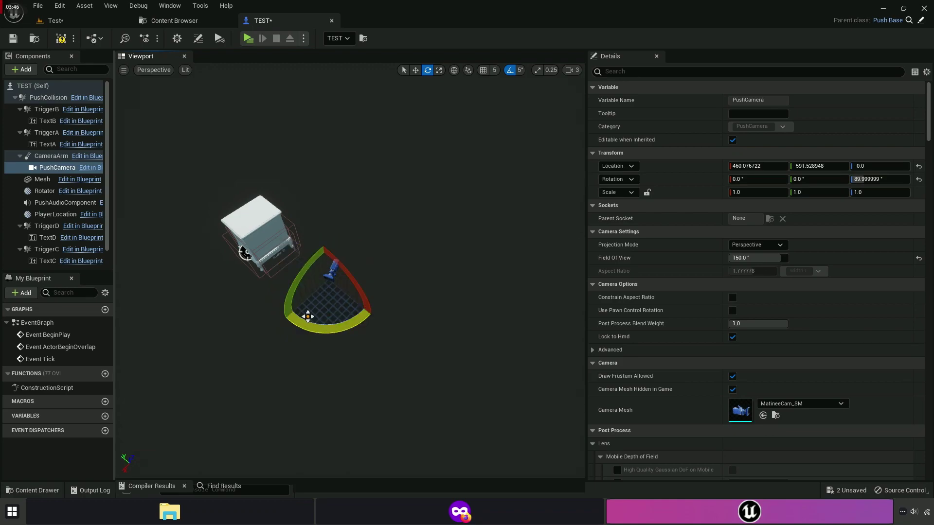
pyautogui.click(918, 179)
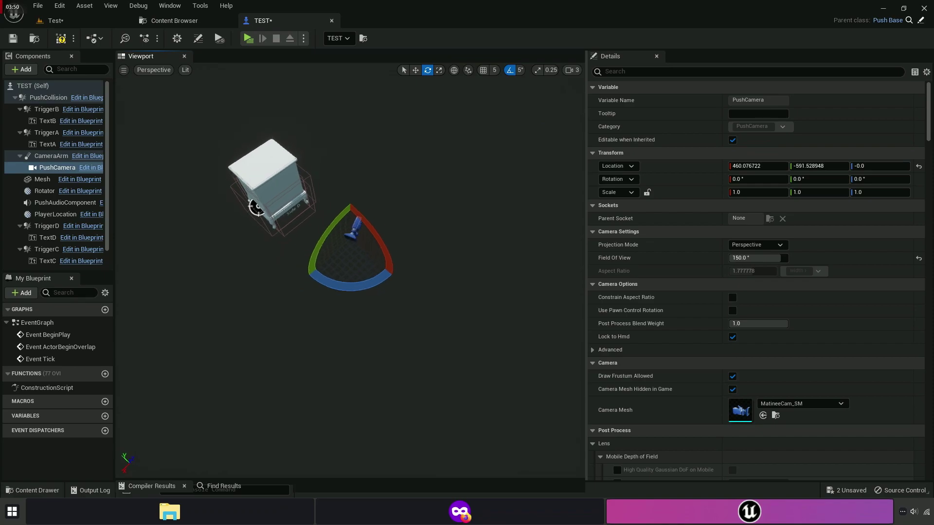
pyautogui.press('w')
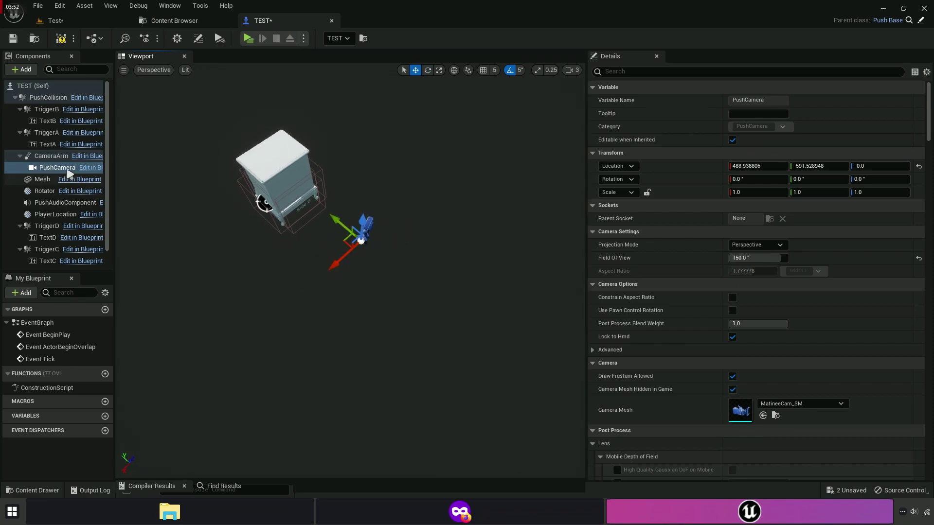
# Select the CameraArm and rotate it about Z to about 100°.
pyautogui.click(40, 157)
pyautogui.moveTo(320, 231); pyautogui.dragTo(320, 204, button='right')
pyautogui.press('e')
pyautogui.moveTo(289, 258); pyautogui.dragTo(337, 218)
pyautogui.press('w')
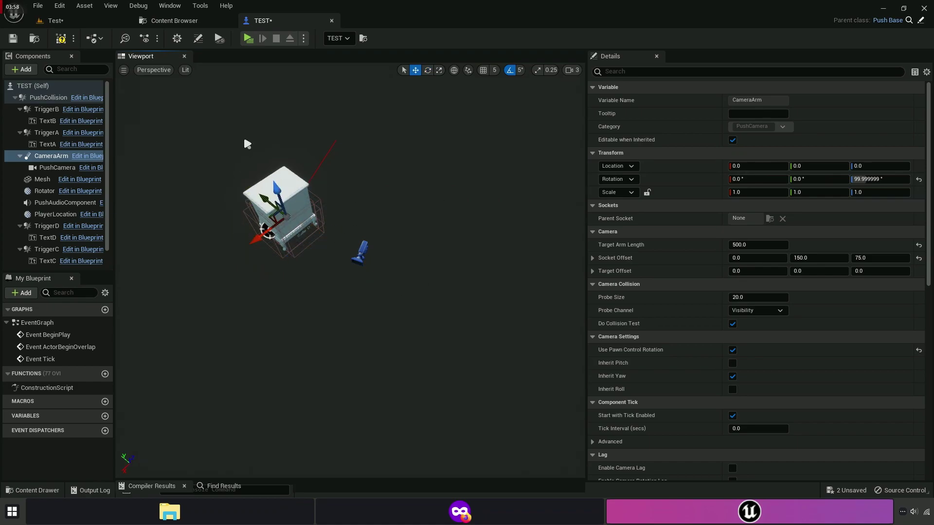
# Open the TEST blueprint's Construction Script and save all modified assets from the content browser.
pyautogui.doubleClick(51, 389)
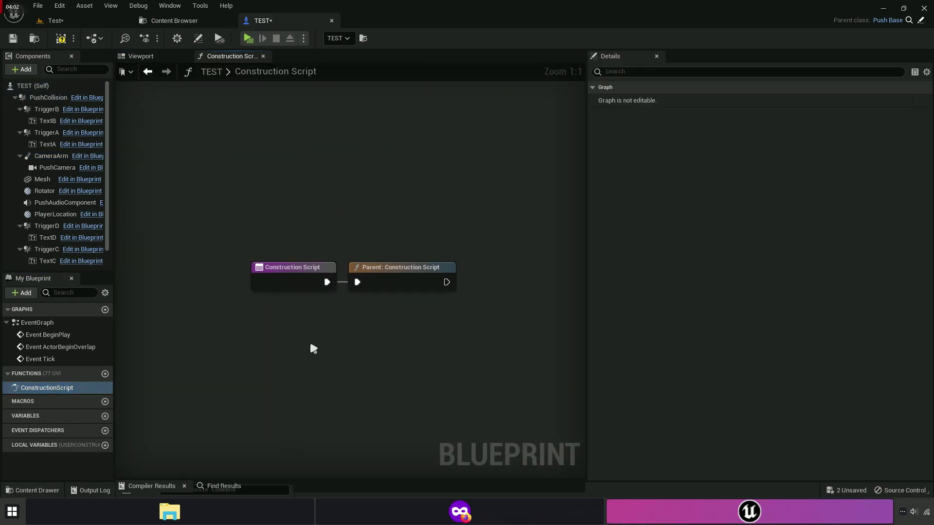
pyautogui.click(172, 20)
pyautogui.click(101, 37)
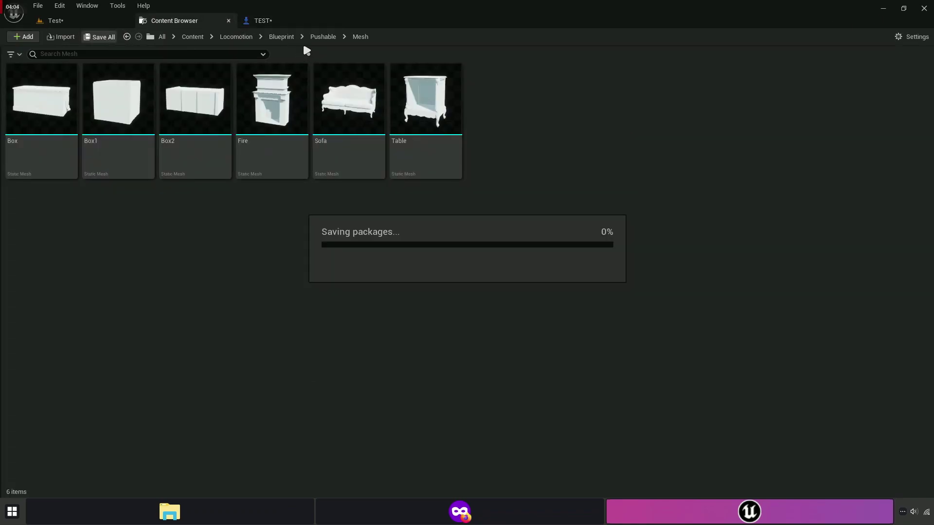
# Open the PushBase blueprint from the Pushable folder and display its Construction Script.
pyautogui.click(323, 36)
pyautogui.click(329, 162)
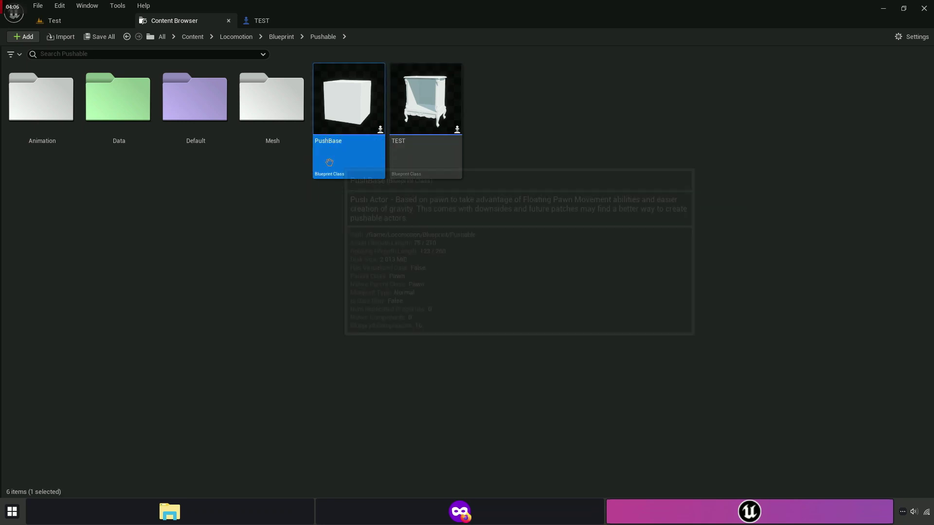
pyautogui.moveTo(329, 162)
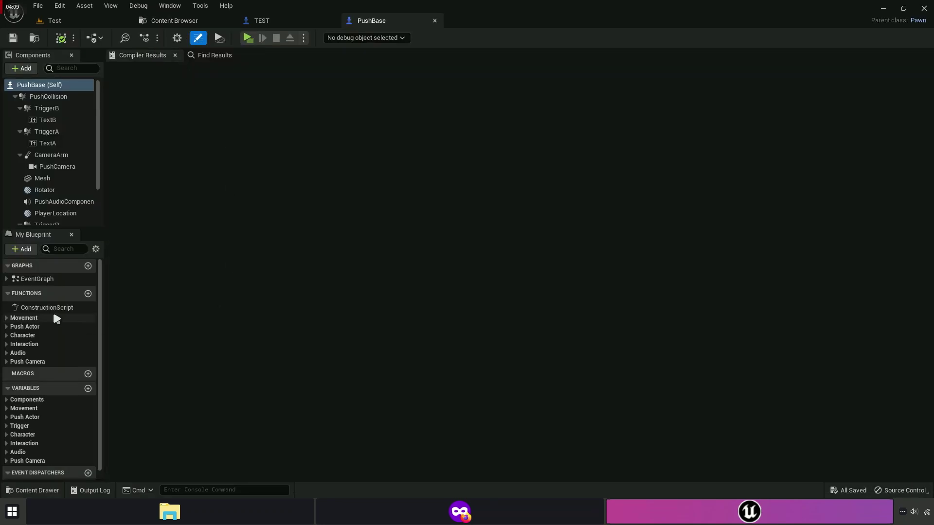
pyautogui.doubleClick(44, 308)
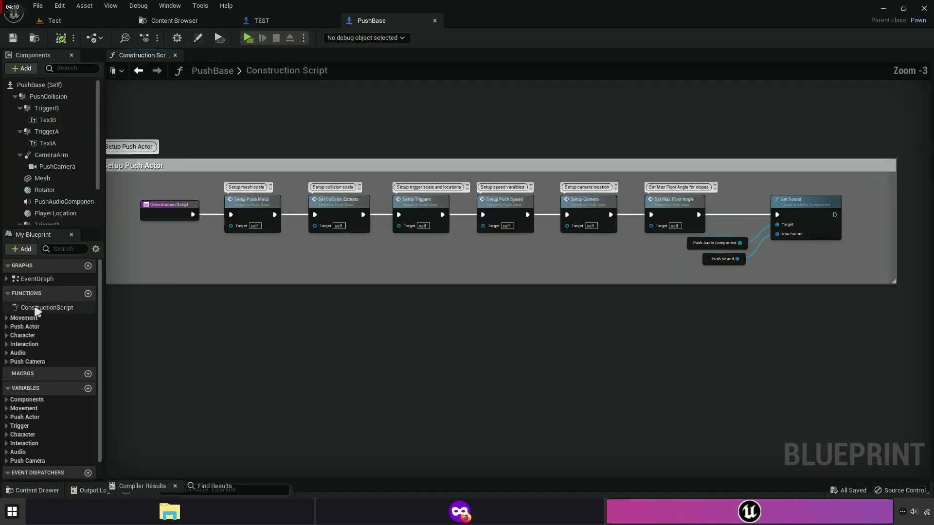
# Examine the node chain in PushBase's Construction Script from Setup Push Mesh to Set Sound, and select the Setup Camera node.
pyautogui.scroll(6, 340, 302)
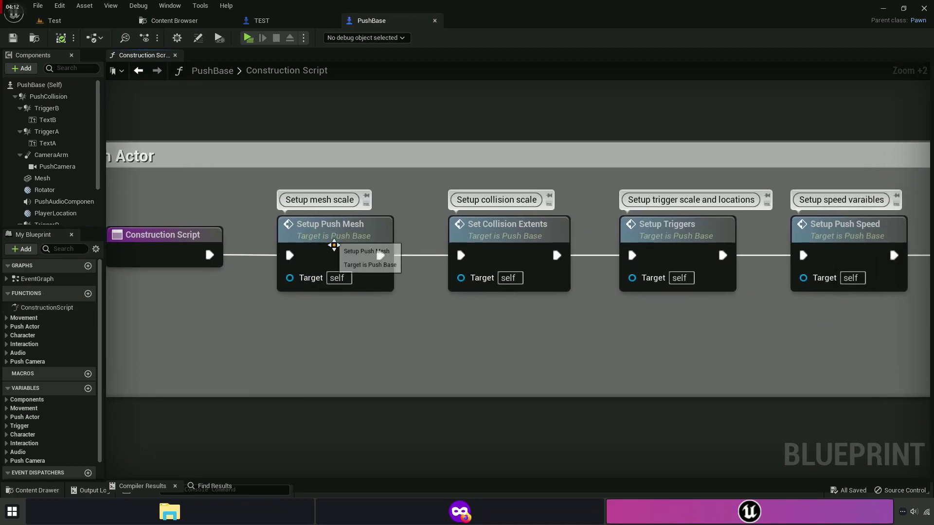
pyautogui.moveTo(780, 321); pyautogui.dragTo(481, 307, button='right')
pyautogui.moveTo(768, 281); pyautogui.dragTo(246, 282, button='right')
pyautogui.moveTo(697, 242); pyautogui.dragTo(599, 242, button='right')
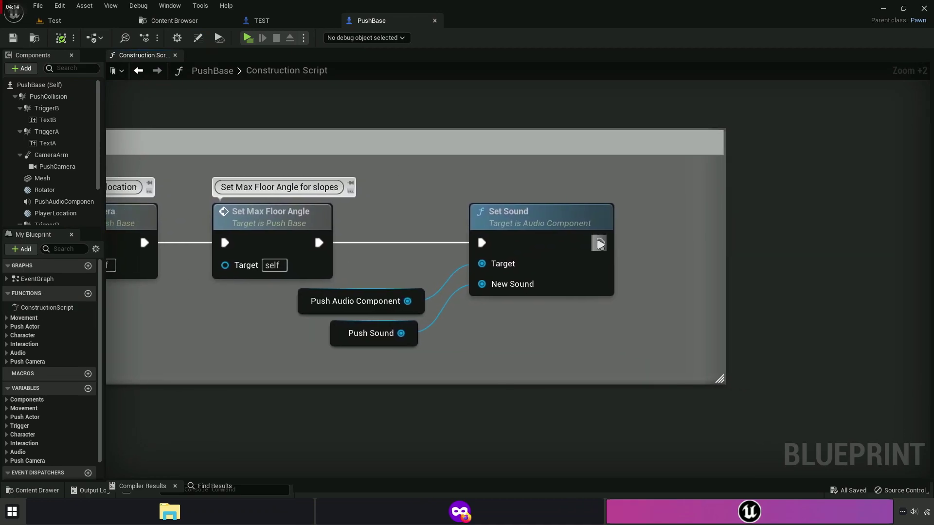
pyautogui.moveTo(411, 273); pyautogui.dragTo(847, 197, button='right')
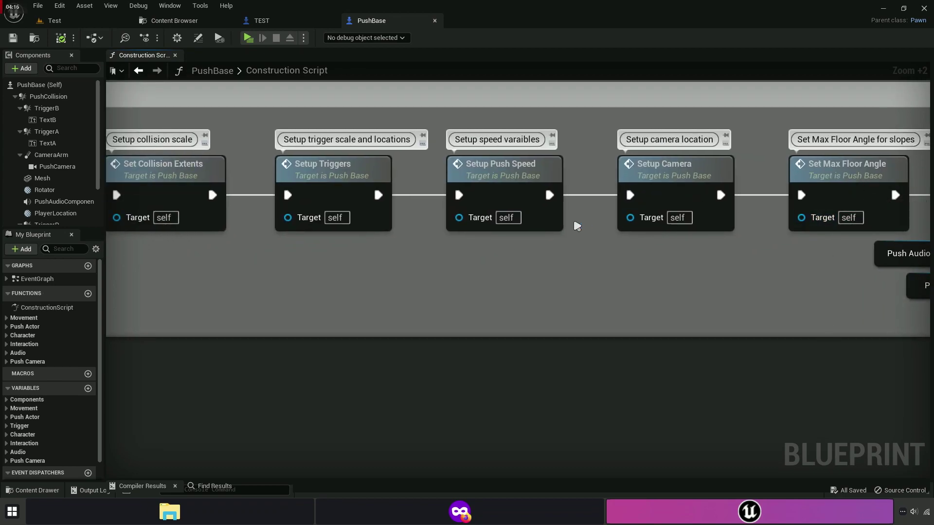
pyautogui.click(647, 179)
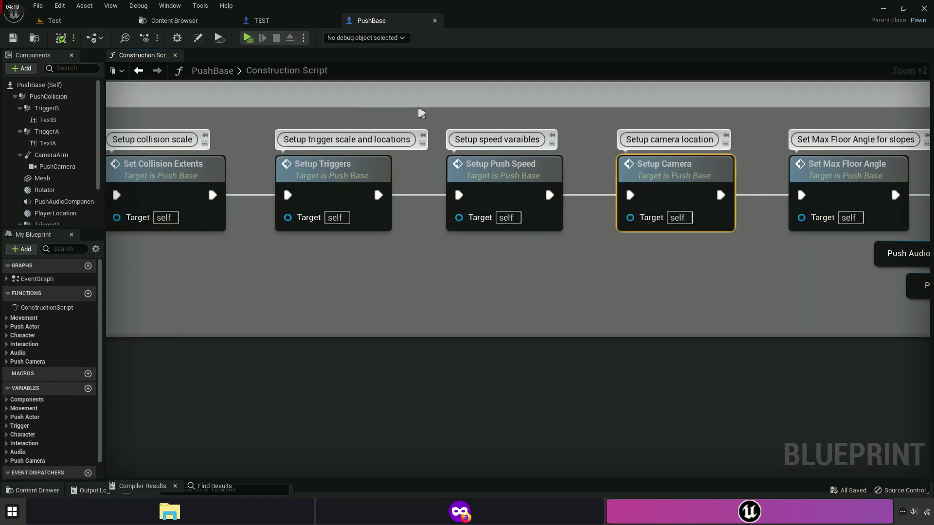
# Play the level in preview and grab, push and release the cabinet to check the push camera, then end the preview.
pyautogui.click(253, 40)
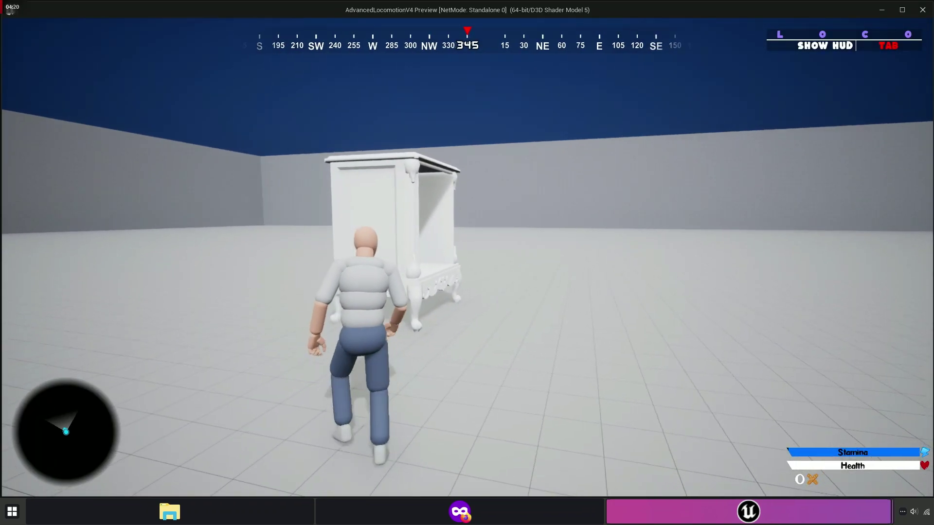
pyautogui.press('w')
pyautogui.press('e')
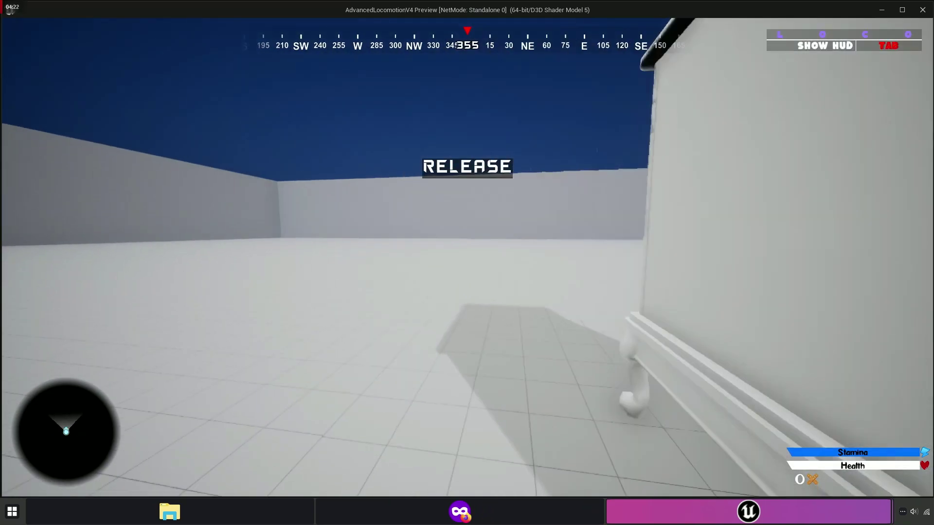
pyautogui.press('s')
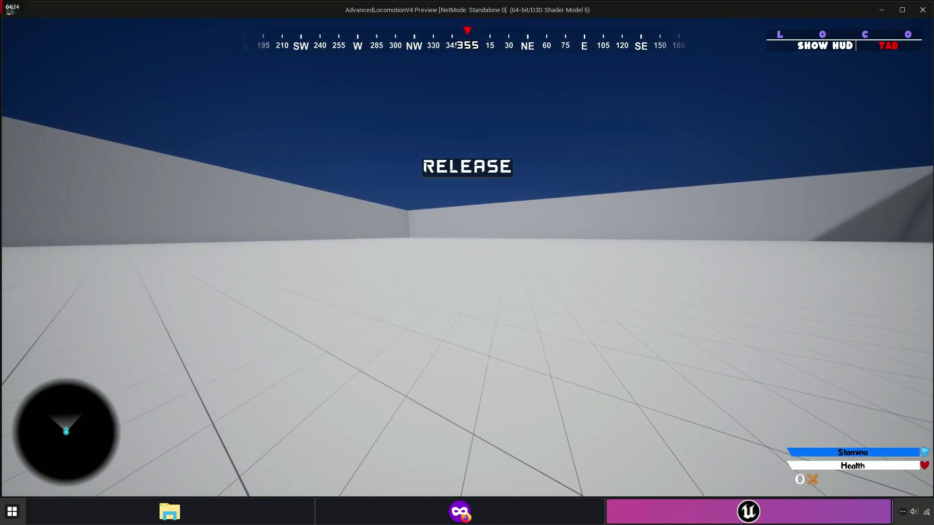
pyautogui.press('e')
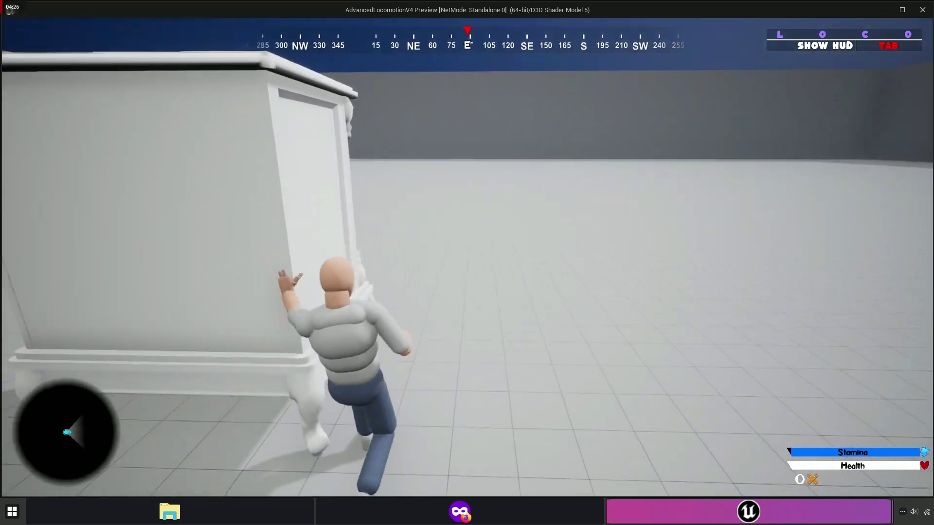
pyautogui.press('e')
pyautogui.press('Escape')
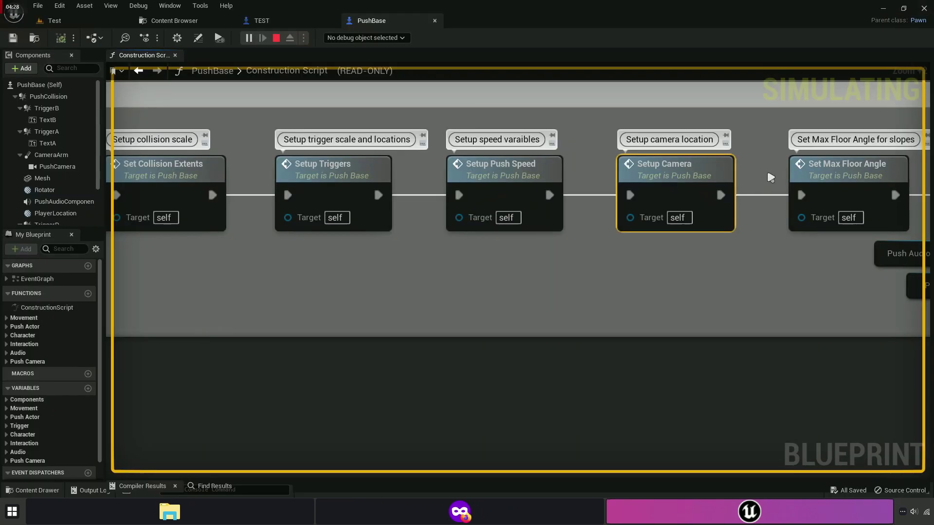
# Return to the TEST blueprint, display its viewport and close its Construction Script.
pyautogui.click(288, 21)
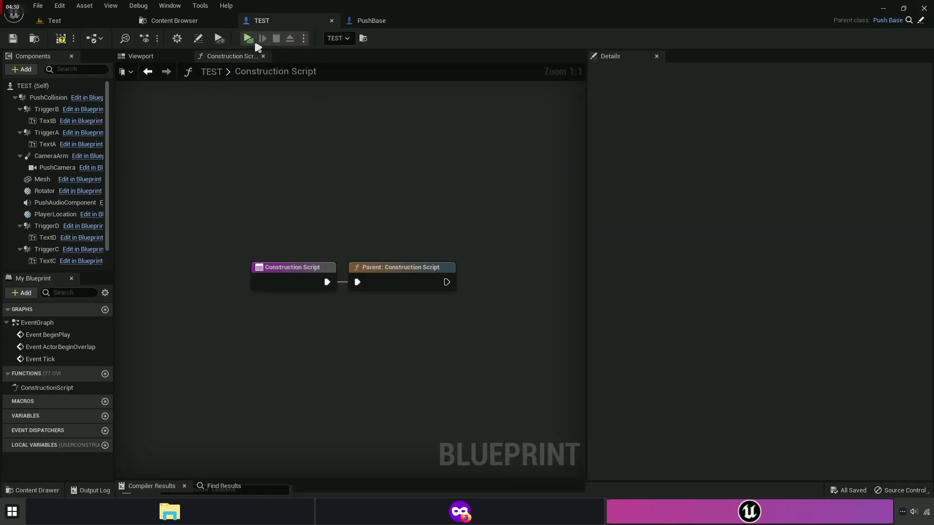
pyautogui.click(166, 57)
pyautogui.click(263, 56)
# Select the PushCamera and rotate it about Z to 90°.
pyautogui.scroll(4, 350, 219)
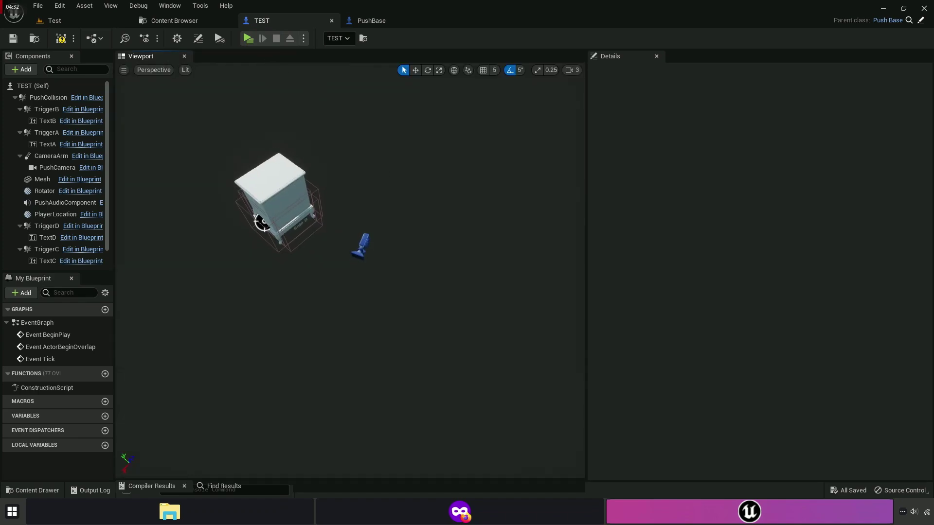
pyautogui.moveTo(392, 204); pyautogui.dragTo(364, 214, button='right')
pyautogui.click(429, 229)
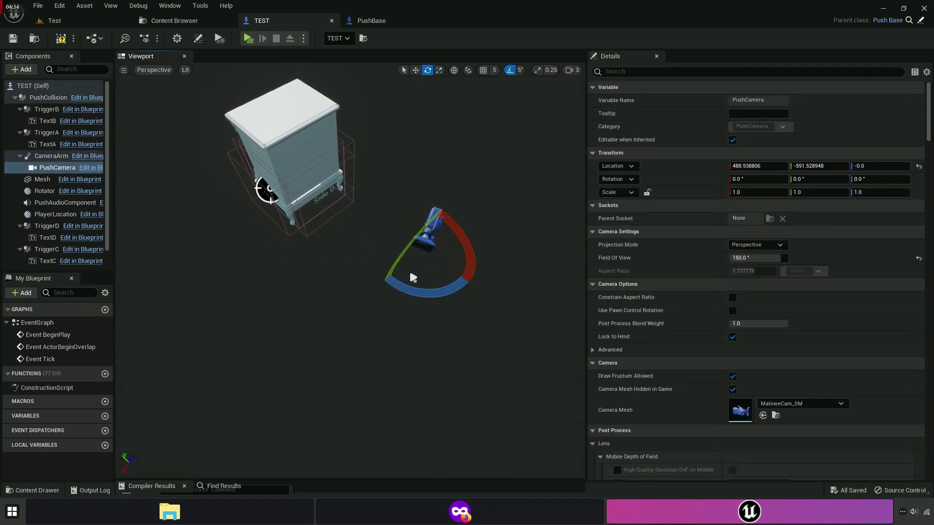
pyautogui.moveTo(432, 292); pyautogui.dragTo(384, 281)
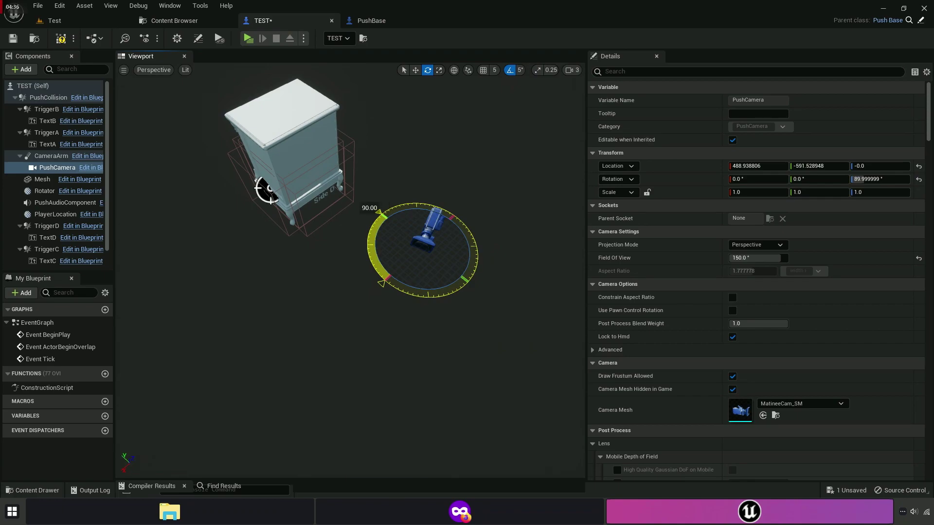
# Play the level and grab the cabinet to check the rotated PushCamera's view, and end the preview.
pyautogui.press('w')
pyautogui.click(248, 38)
pyautogui.press('w')
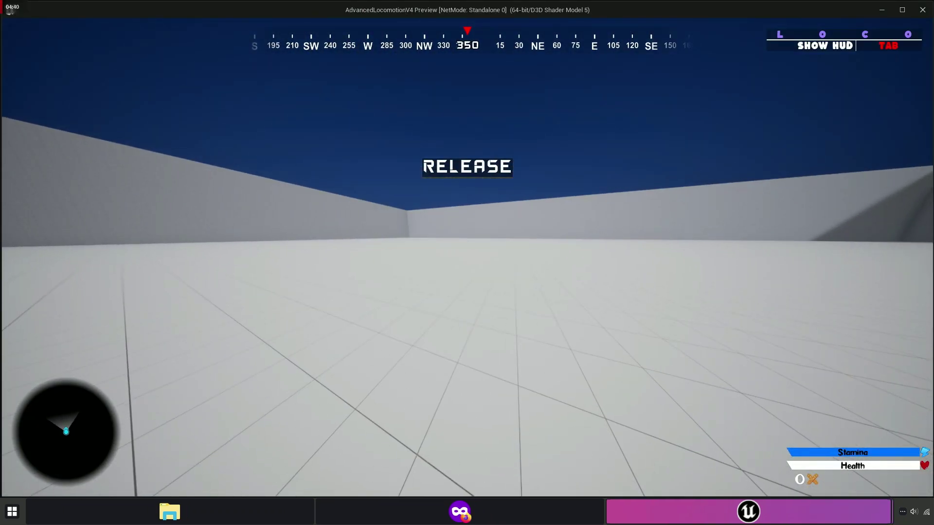
pyautogui.press('Escape')
# Reset the PushCamera's location and rotation and the CameraArm's rotation to their defaults, and close the PushBase blueprint.
pyautogui.moveTo(498, 182); pyautogui.dragTo(559, 185, button='right')
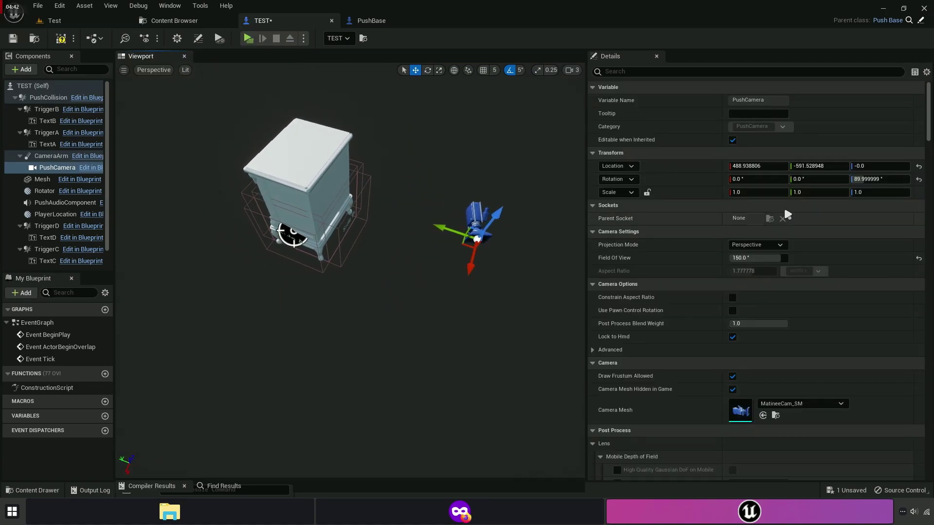
pyautogui.click(919, 166)
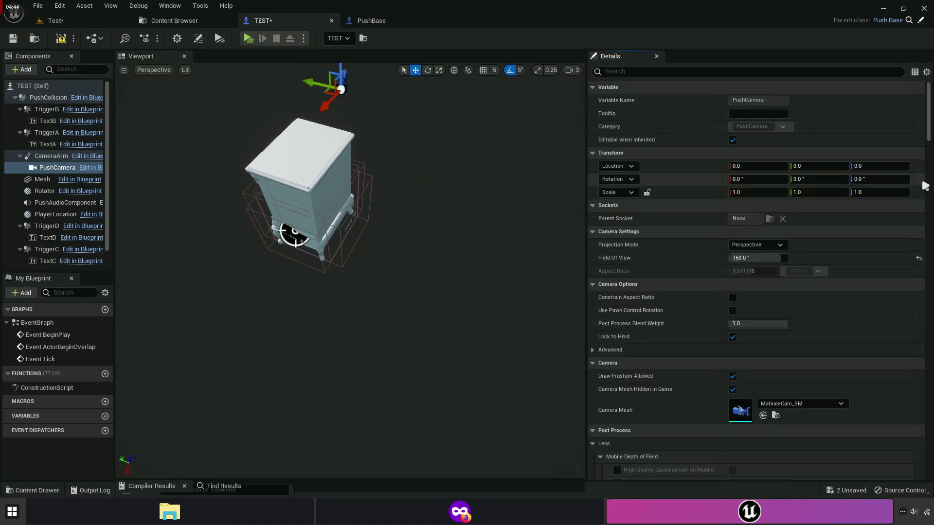
pyautogui.click(95, 157)
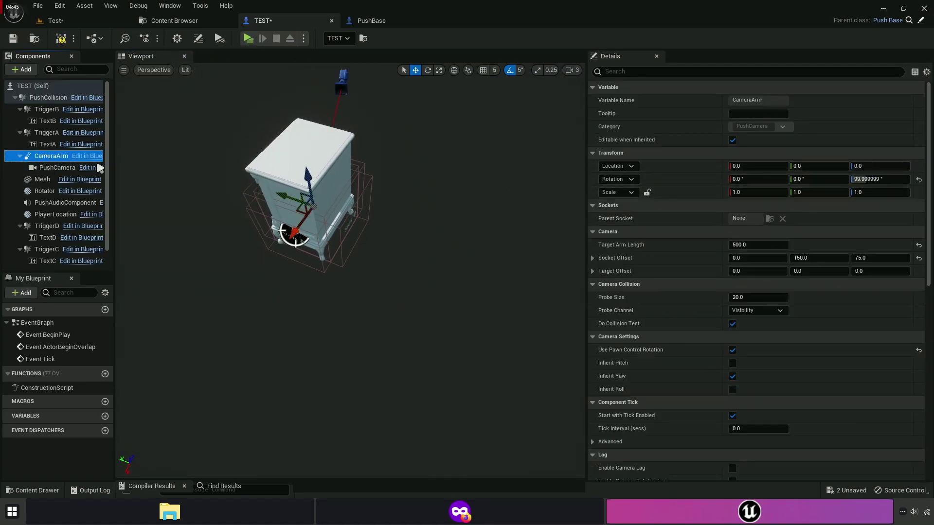
pyautogui.click(921, 179)
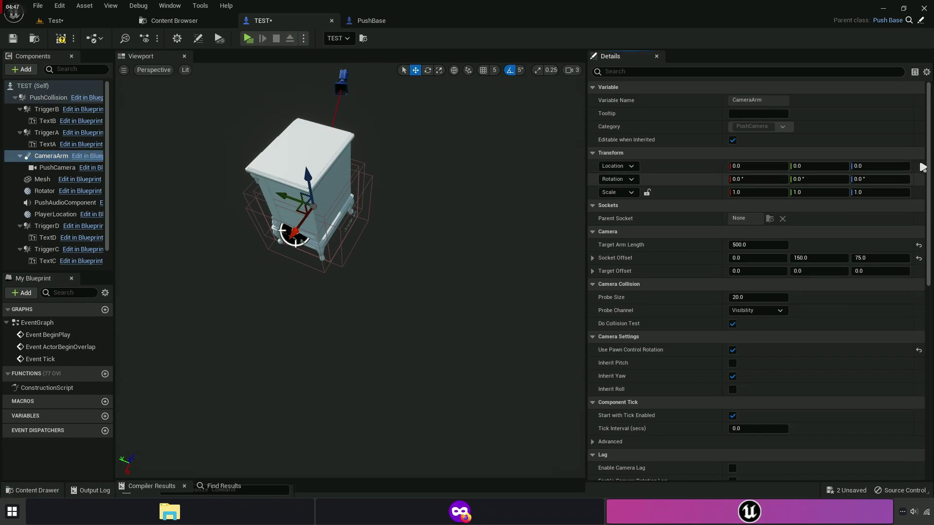
pyautogui.click(435, 21)
# Select the TEST (Self) root and filter its details by "actor" to bring up the Push Actor settings.
pyautogui.moveTo(468, 108); pyautogui.dragTo(301, 141, button='right')
pyautogui.moveTo(272, 245); pyautogui.dragTo(271, 177, button='right')
pyautogui.click(271, 177)
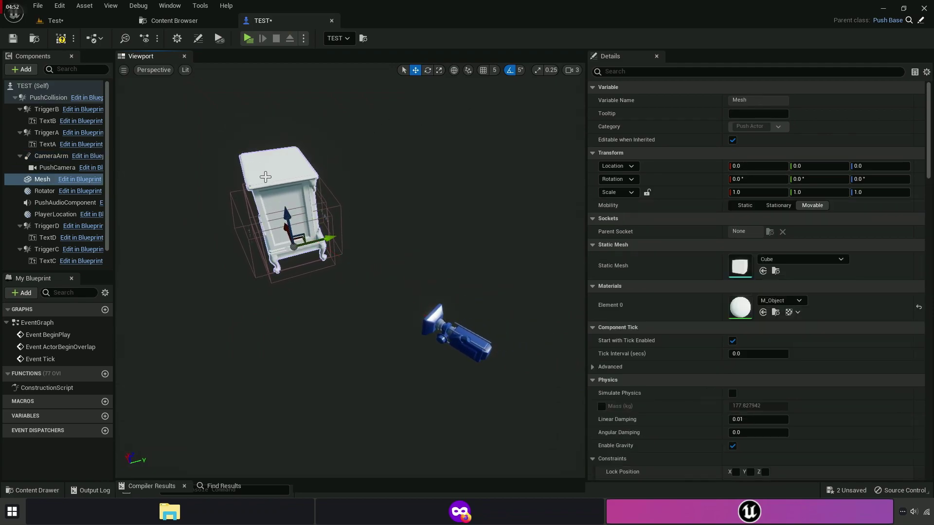
pyautogui.moveTo(356, 181); pyautogui.dragTo(341, 179, button='right')
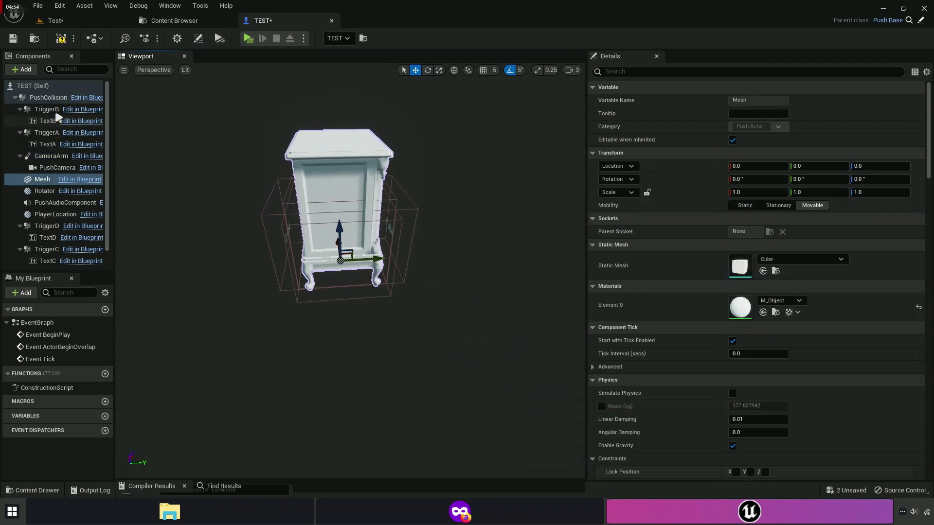
pyautogui.click(38, 87)
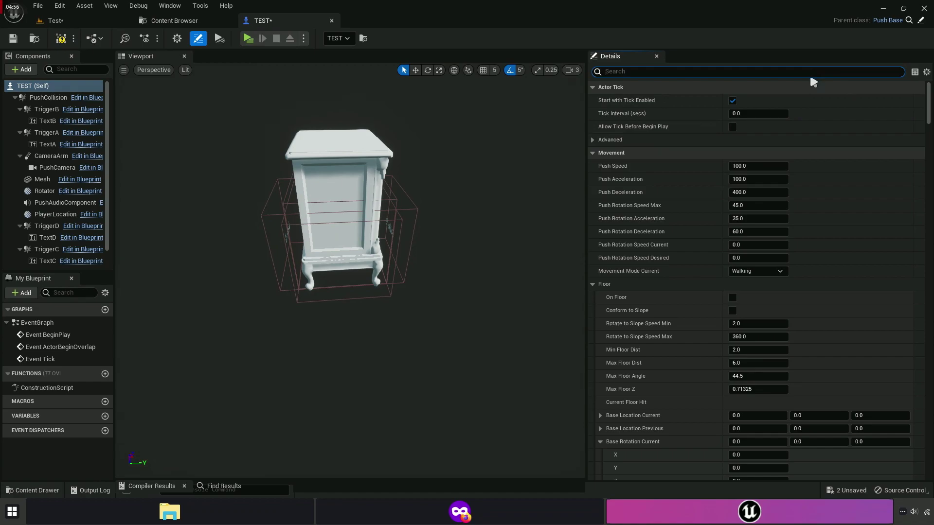
pyautogui.write('actor')
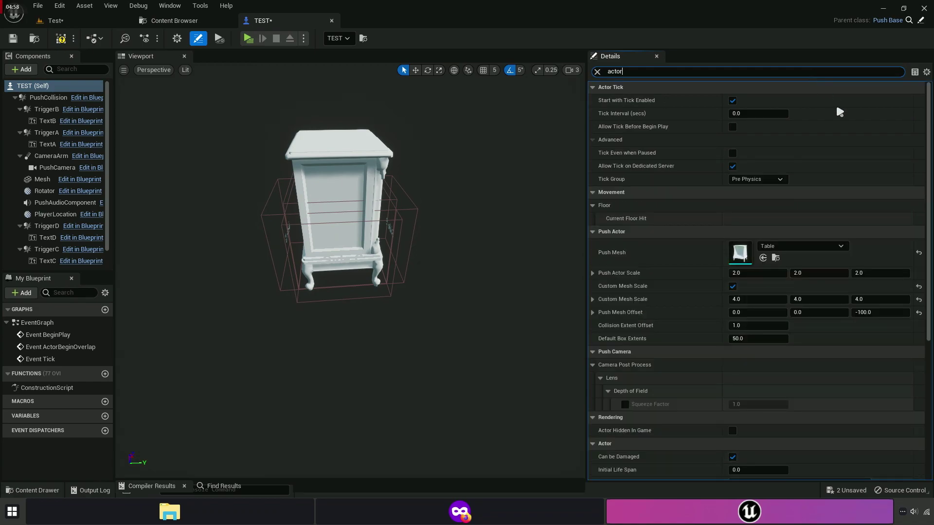
# Try a Push Mesh Offset of 90 on Y and on X, and return both to 0.
pyautogui.scroll(-4, 815, 363)
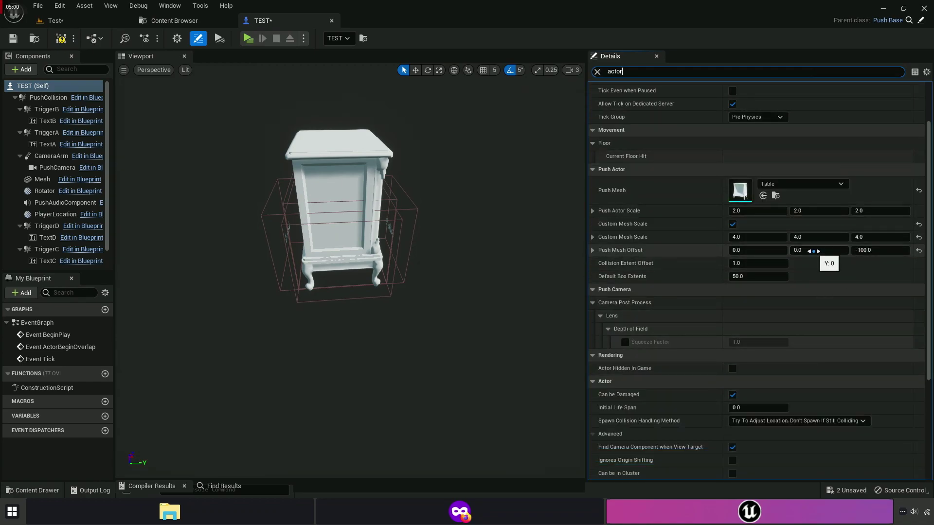
pyautogui.click(814, 252)
pyautogui.write('90')
pyautogui.press('Tab')
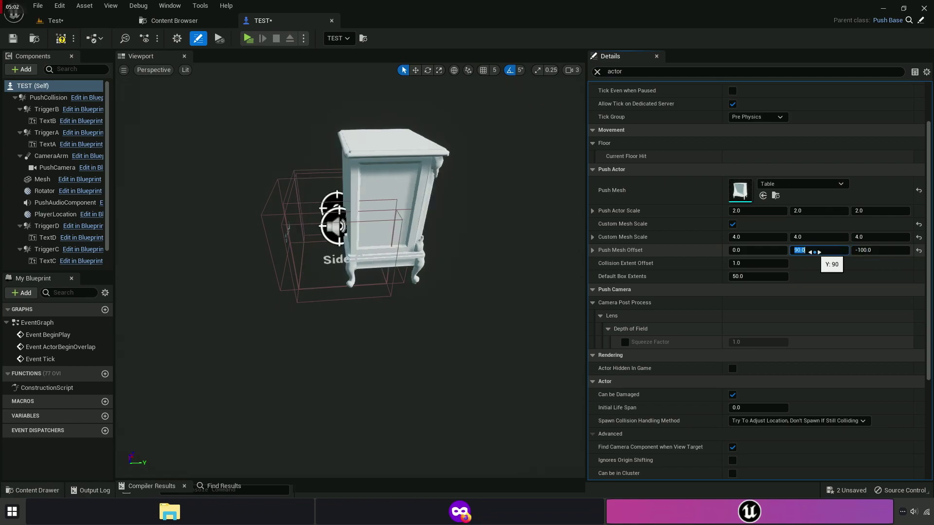
pyautogui.hotkey('shift', 'Tab')
pyautogui.write('90')
pyautogui.press('Tab')
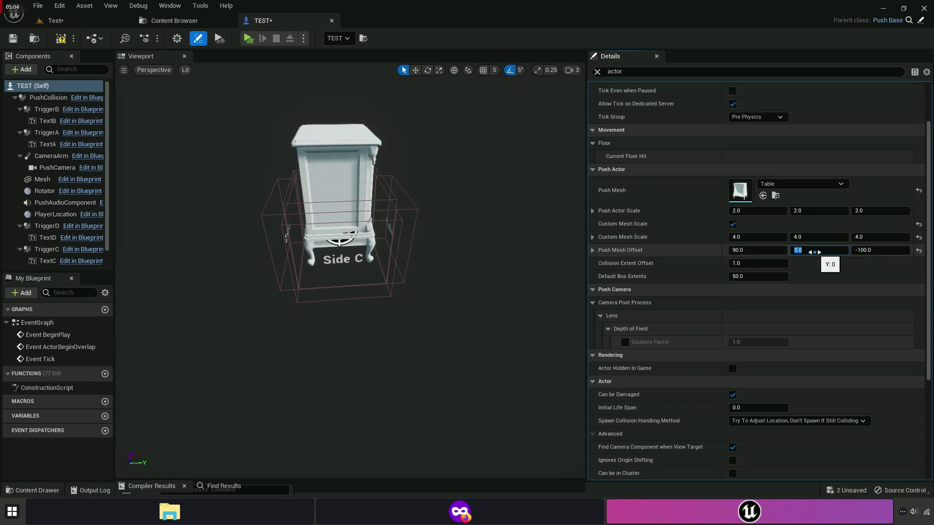
pyautogui.write('0')
pyautogui.press('Tab')
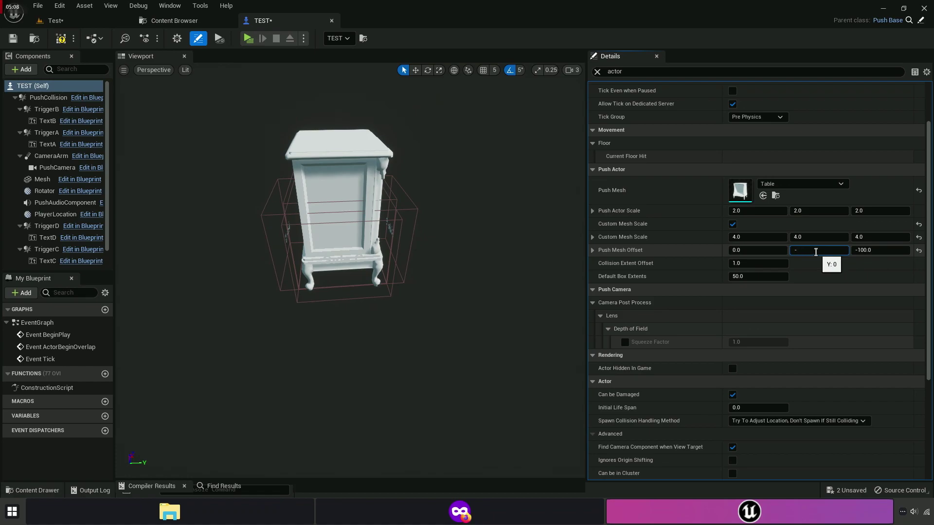
# Try a Push Mesh Offset of -90 on Y and return it to 0.
pyautogui.press('Tab')
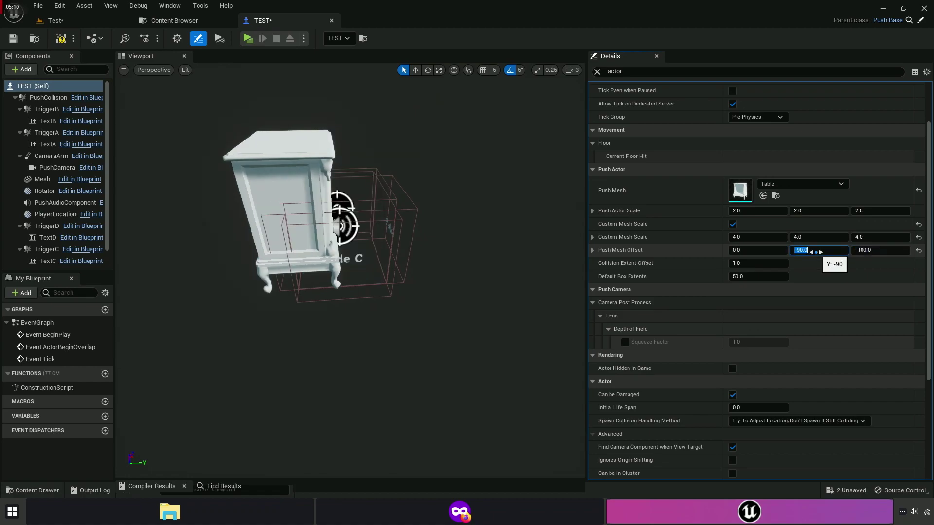
pyautogui.write('0')
pyautogui.press('Tab')
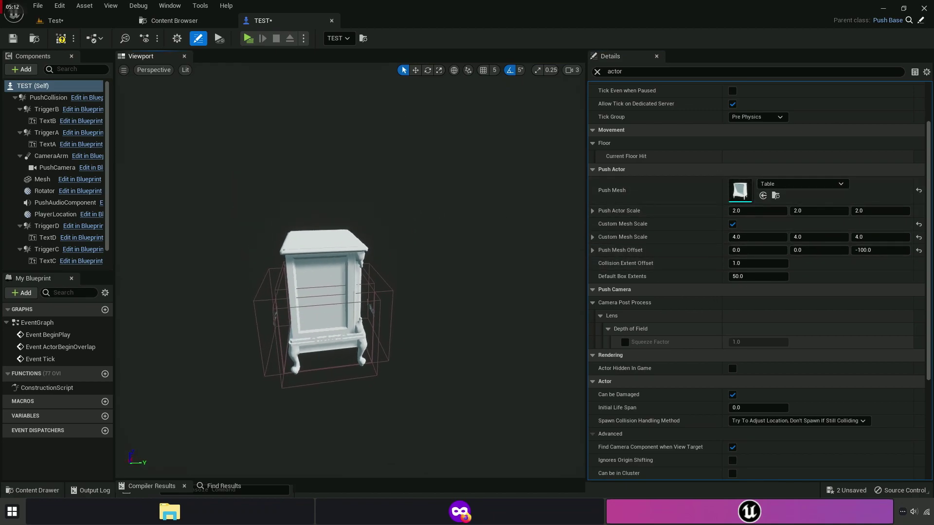
# Rotate the cabinet's Mesh component a quarter turn about Z and compile the TEST blueprint.
pyautogui.scroll(4, 292, 249)
pyautogui.click(292, 257)
pyautogui.press('e')
pyautogui.moveTo(341, 418); pyautogui.dragTo(245, 369)
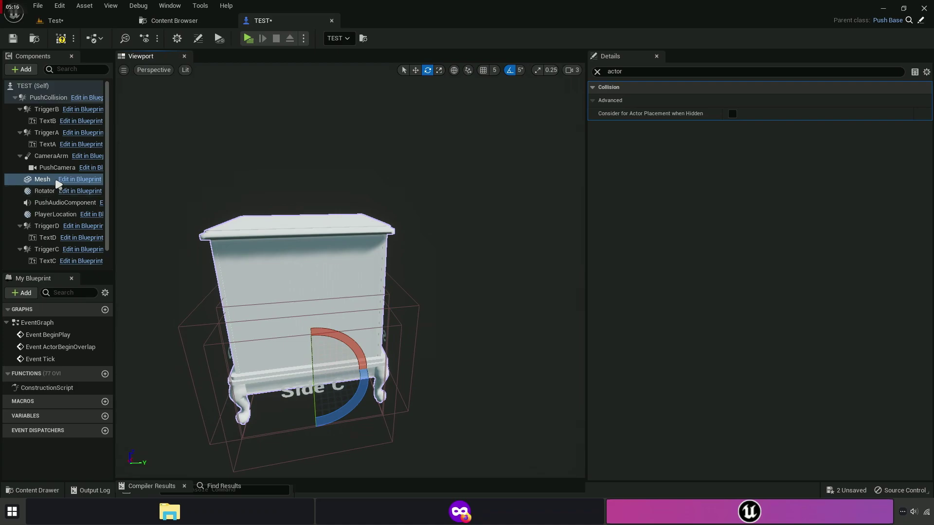
pyautogui.moveTo(326, 335); pyautogui.dragTo(340, 366, button='right')
pyautogui.moveTo(340, 369); pyautogui.dragTo(340, 370)
pyautogui.press('w')
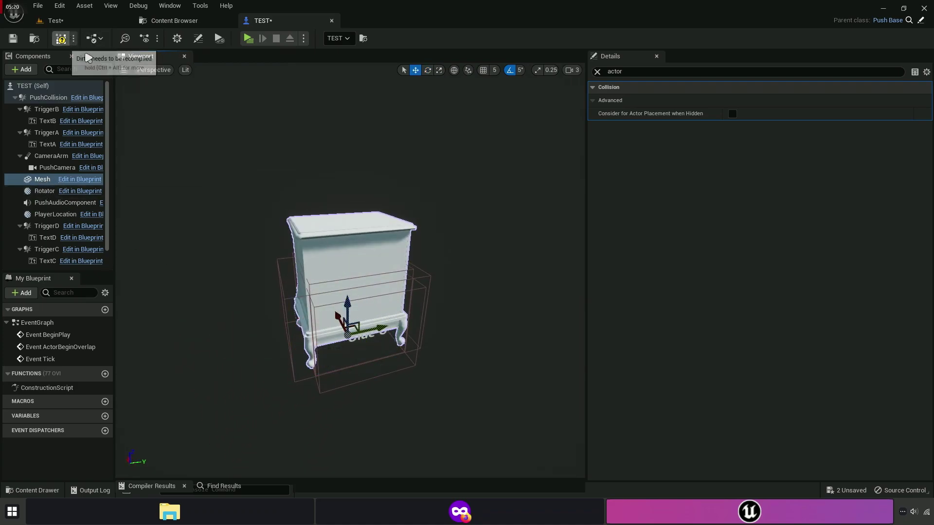
pyautogui.moveTo(417, 173); pyautogui.dragTo(467, 175, button='right')
pyautogui.scroll(-3, 337, 244)
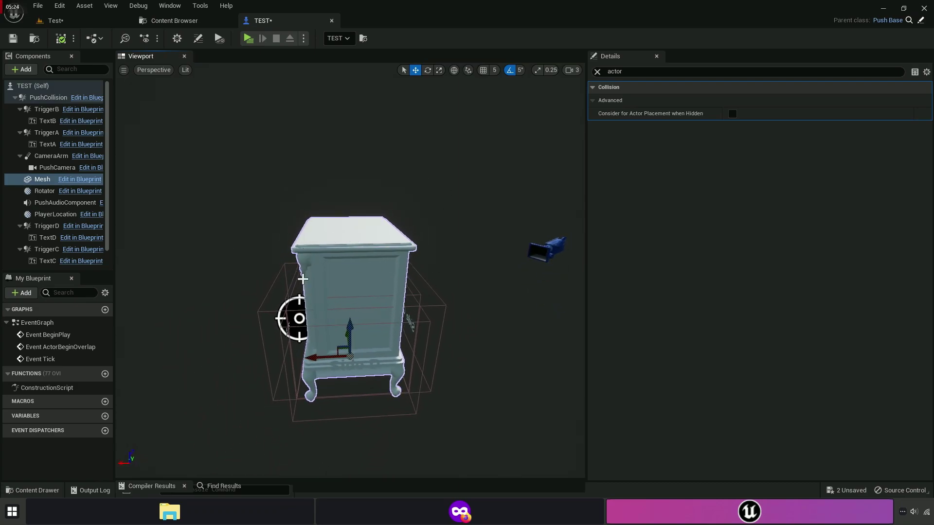
# Play the level and grab and release the cabinet from different sides to check the push camera, and end the preview.
pyautogui.click(248, 39)
pyautogui.press('w')
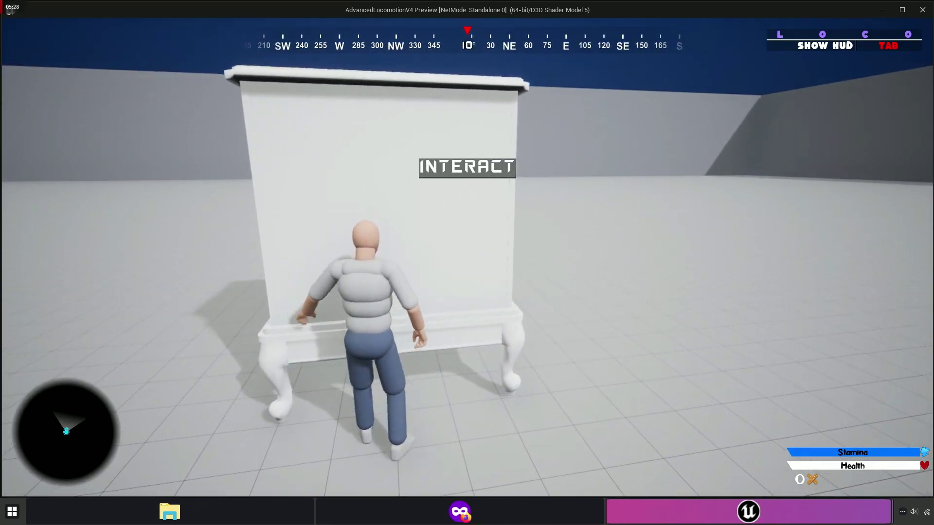
pyautogui.press('e')
pyautogui.press('e')
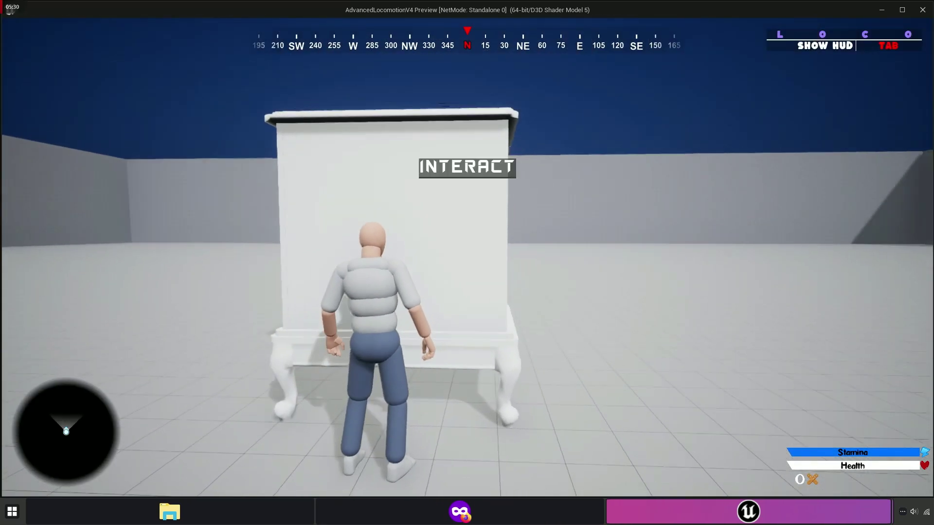
pyautogui.press('d')
pyautogui.press('e')
pyautogui.press('w')
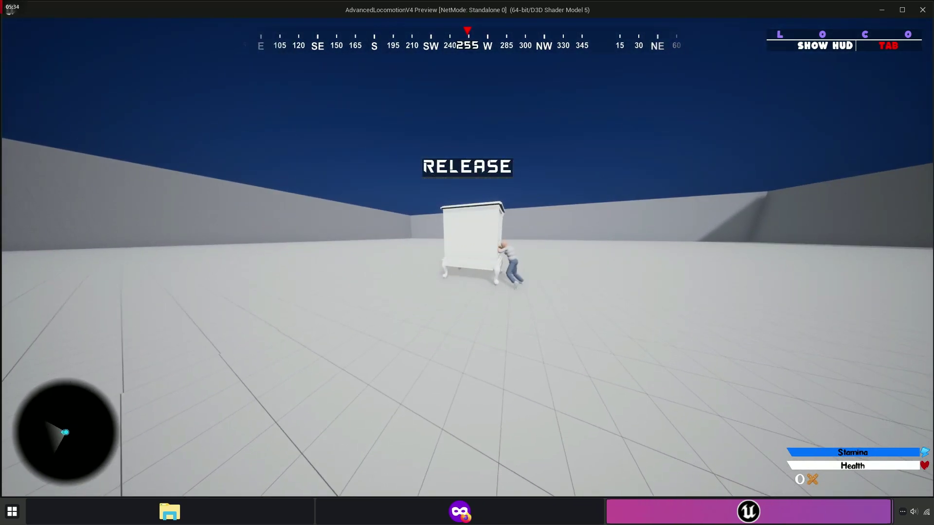
pyautogui.press('e')
pyautogui.press('Escape')
pyautogui.moveTo(513, 262)
pyautogui.mouseDown(button='right')
pyautogui.moveTo(513, 253)
pyautogui.moveTo(513, 263)
pyautogui.mouseUp(button='right')
pyautogui.press('d')
pyautogui.press('w')
pyautogui.moveTo(513, 262); pyautogui.dragTo(475, 241)
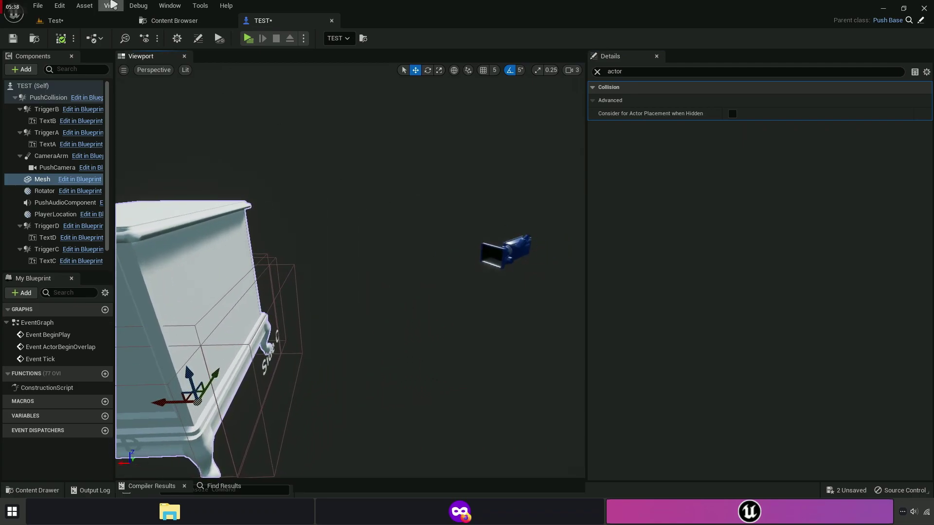
# Reopen the PushBase blueprint from the content browser and bring up the Setup Camera node in its Construction Script.
pyautogui.click(174, 21)
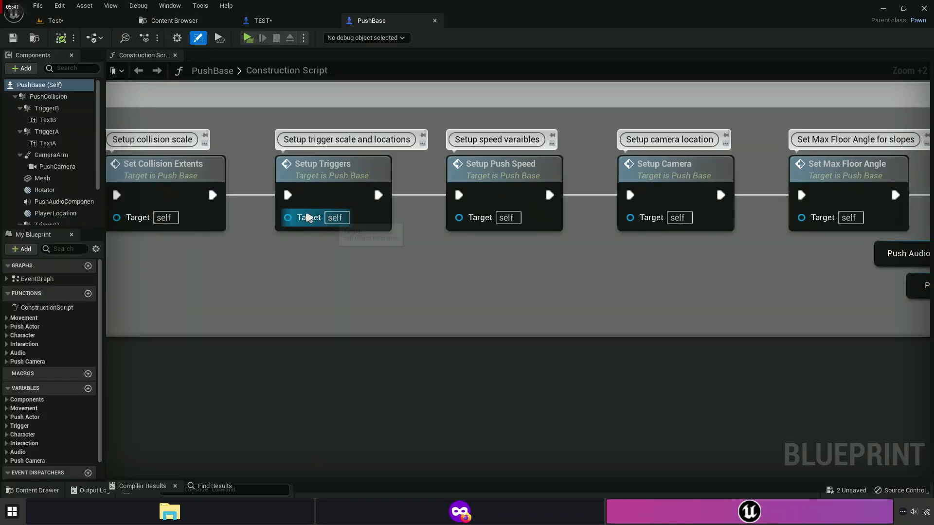
pyautogui.moveTo(650, 251); pyautogui.dragTo(415, 354, button='right')
pyautogui.scroll(1, 414, 354)
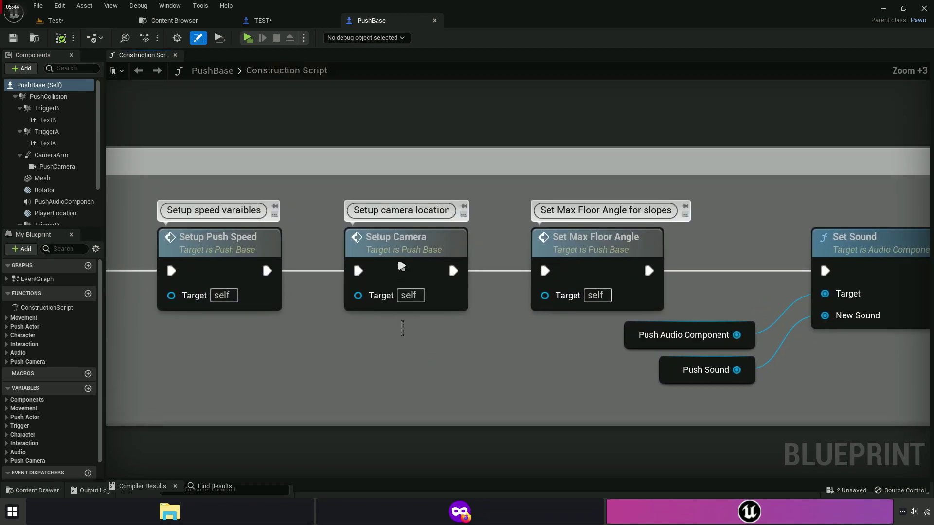
# Wrap the Setup Camera node in a comment titled "Unstable" and extend the comment box's upper edge above the surrounding group.
pyautogui.click(400, 279)
pyautogui.press('c')
pyautogui.write('Unstable')
pyautogui.press('Return')
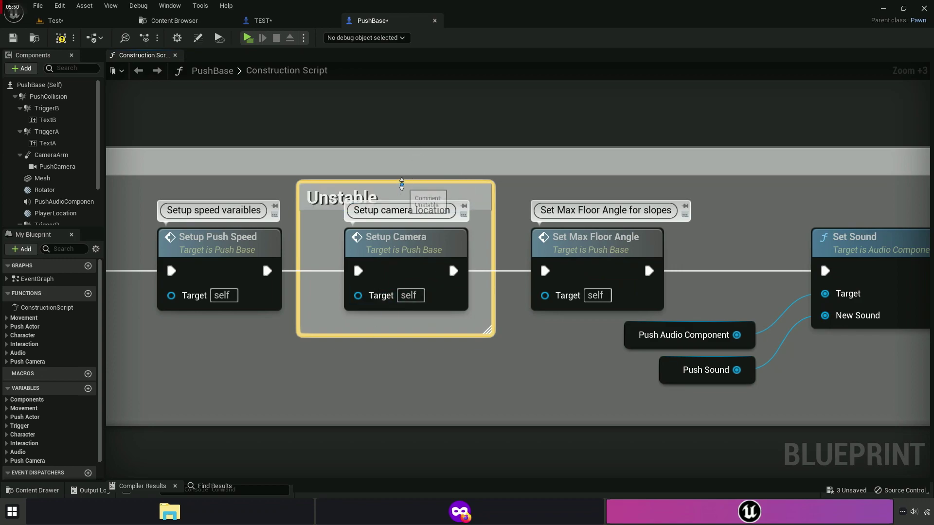
pyautogui.moveTo(410, 182); pyautogui.dragTo(408, 88)
pyautogui.moveTo(385, 128); pyautogui.dragTo(420, 116, button='right')
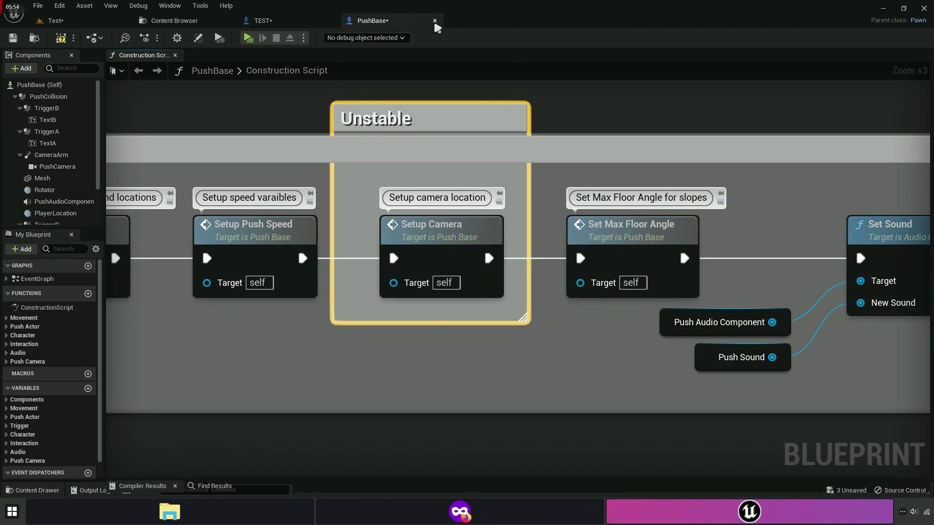
# Close the PushBase blueprint, filter the TEST blueprint's root properties by "camera", and disable Use Push Camera.
pyautogui.click(435, 21)
pyautogui.click(37, 87)
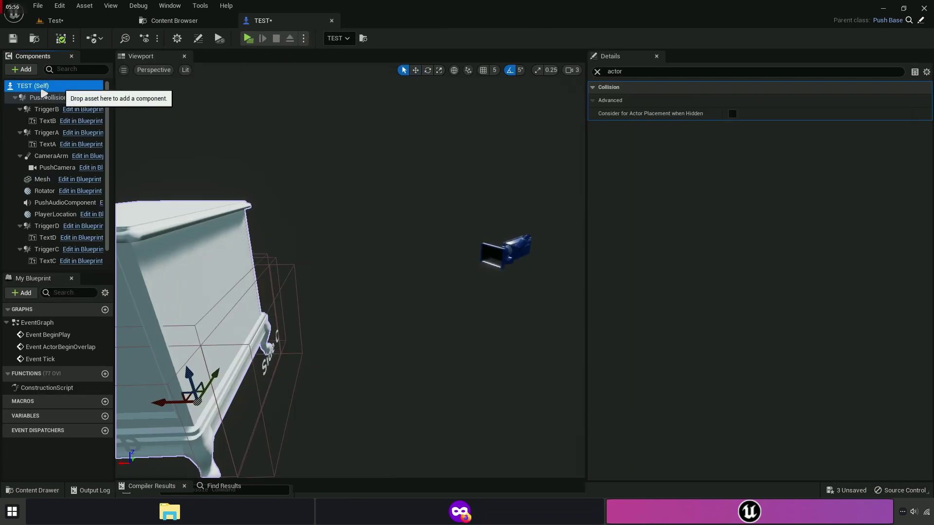
pyautogui.click(597, 71)
pyautogui.write('c')
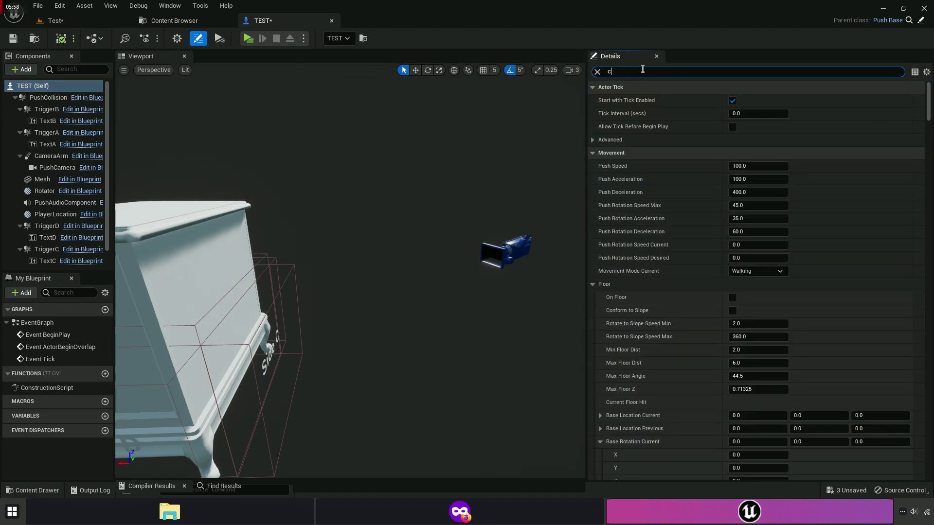
pyautogui.write('amera')
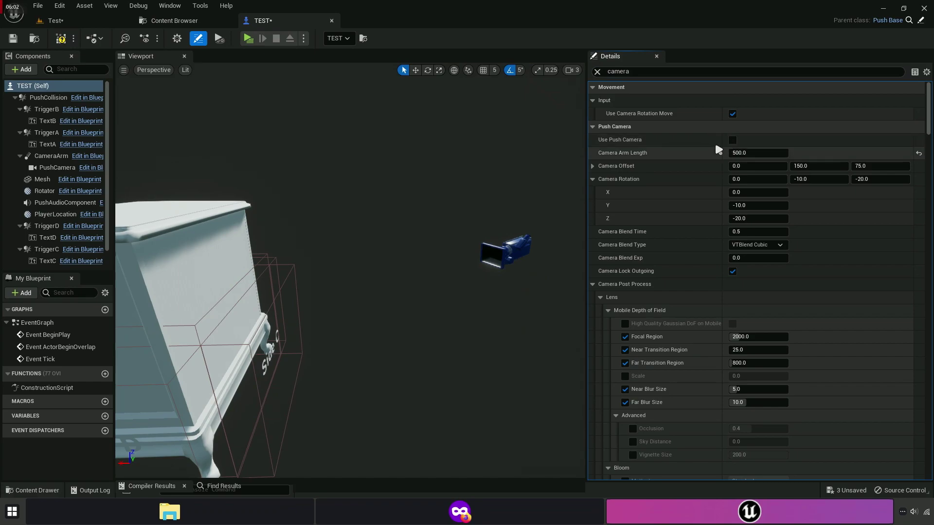
pyautogui.moveTo(580, 136); pyautogui.dragTo(826, 136)
# Save all modified content from the content browser, including PushBase, TEST and the Test level.
pyautogui.click(154, 20)
pyautogui.click(102, 37)
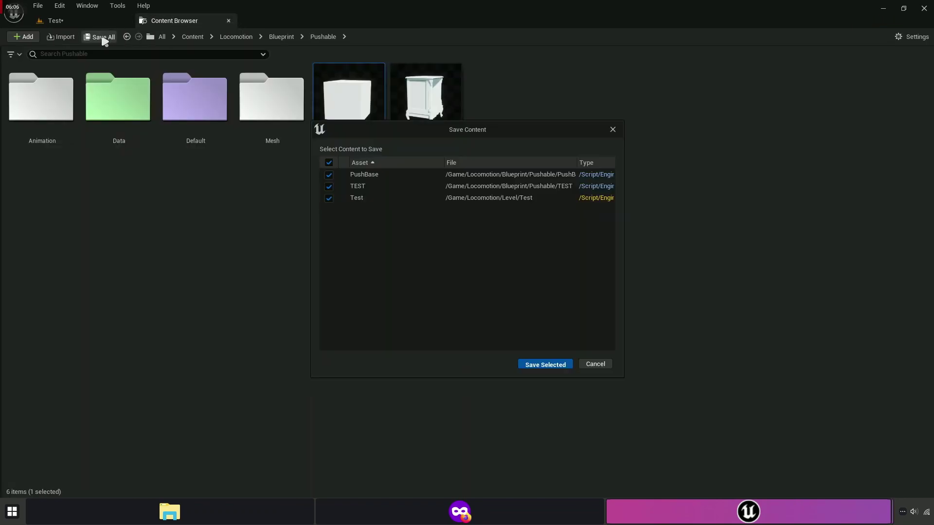
pyautogui.press('Return')
# Play the Test level, grab, push and release the cabinet from two sides without the push camera, and end the preview.
pyautogui.click(78, 22)
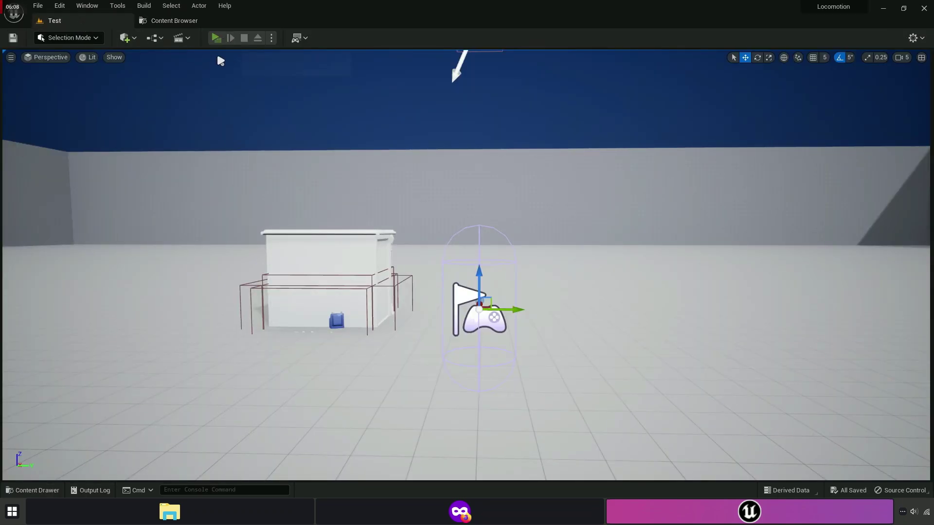
pyautogui.click(215, 37)
pyautogui.press('w')
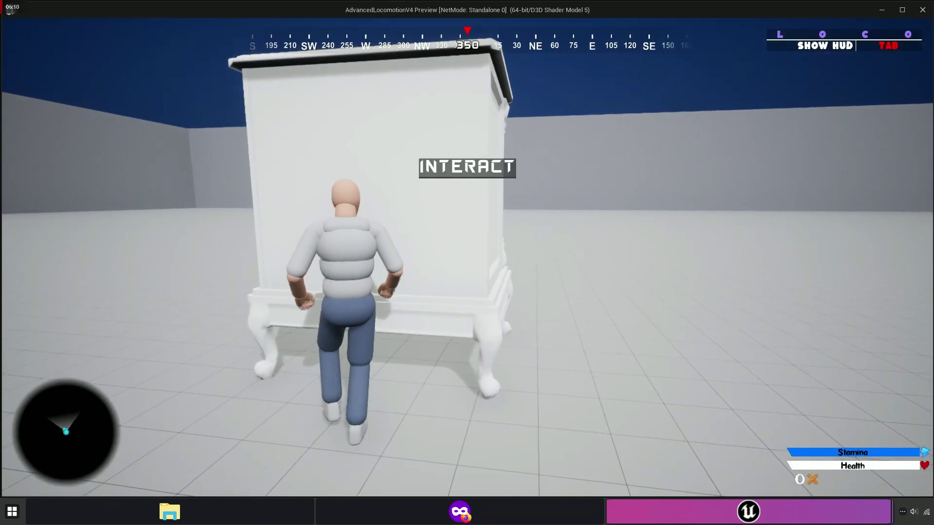
pyautogui.press('e')
pyautogui.press('w')
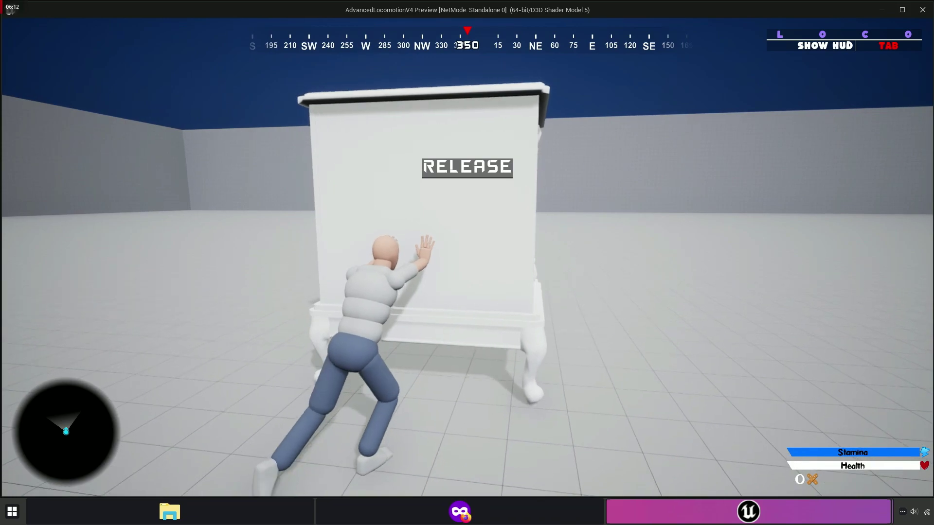
pyautogui.press('e')
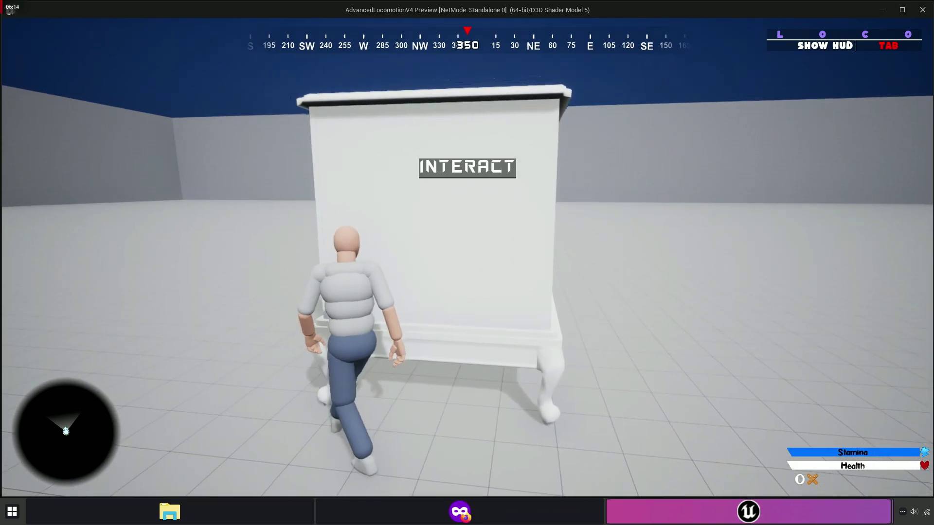
pyautogui.press('a')
pyautogui.press('e')
pyautogui.press('w')
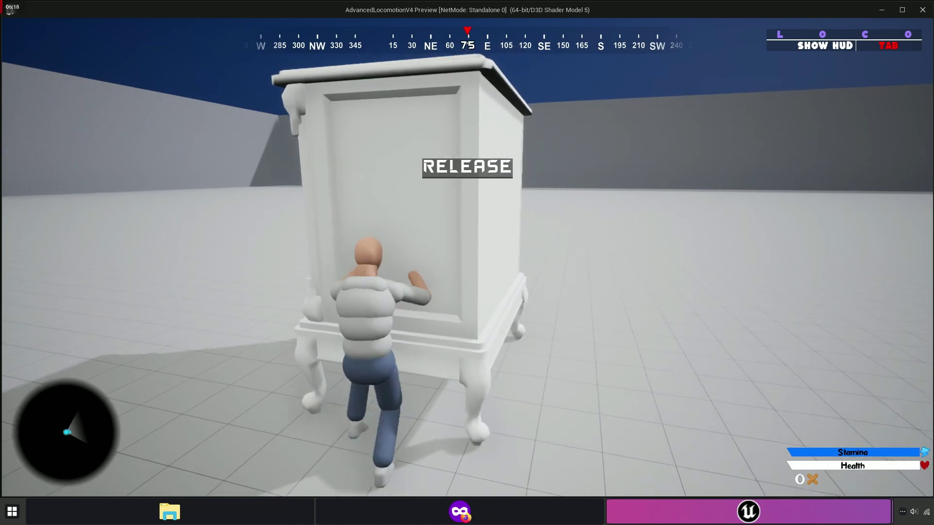
pyautogui.press('e')
pyautogui.press('Escape')
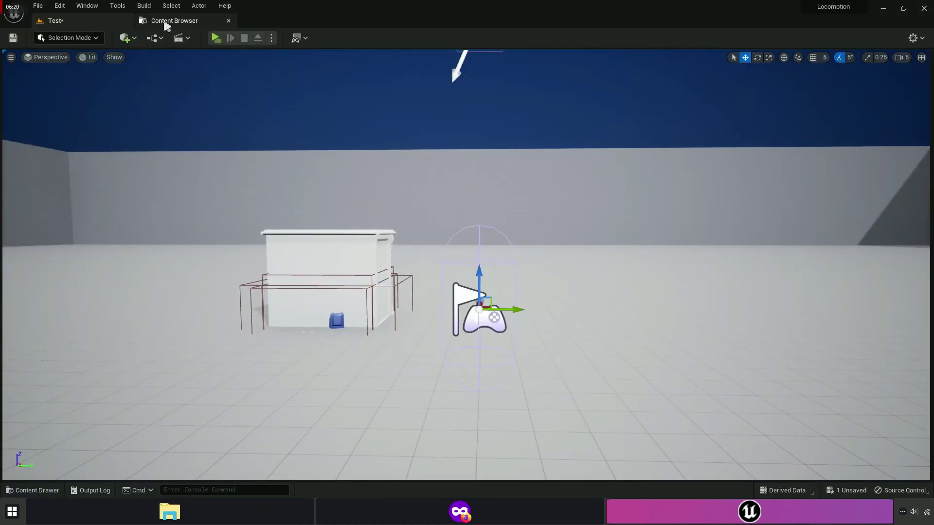